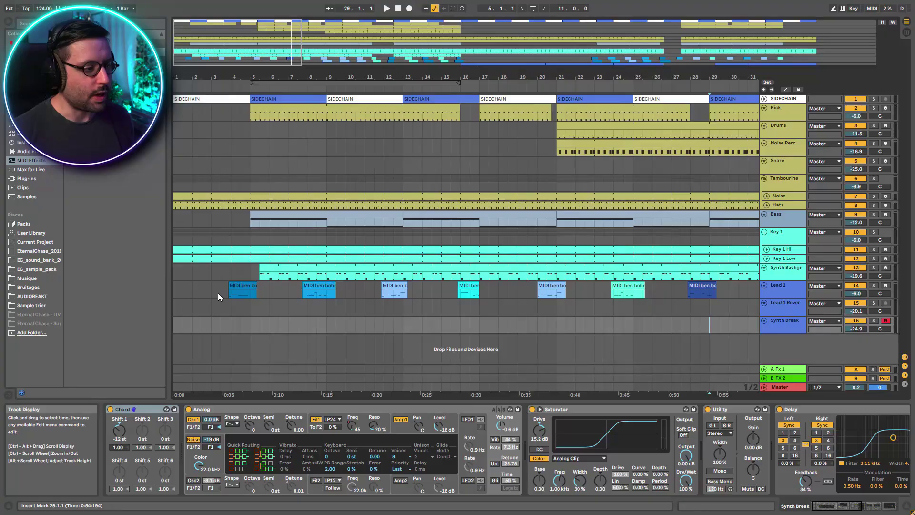
Play the arrangement from bar 3 and view the layout of the whole song.
click(210, 294)
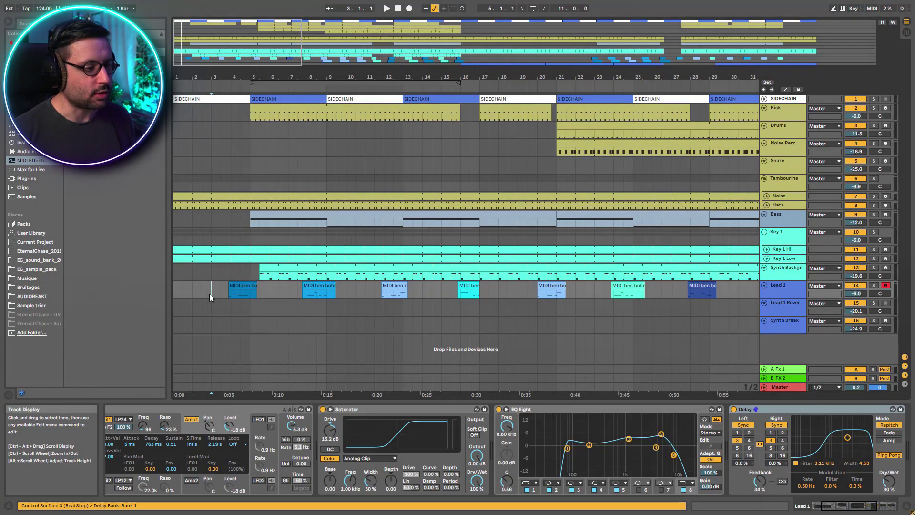
key(space)
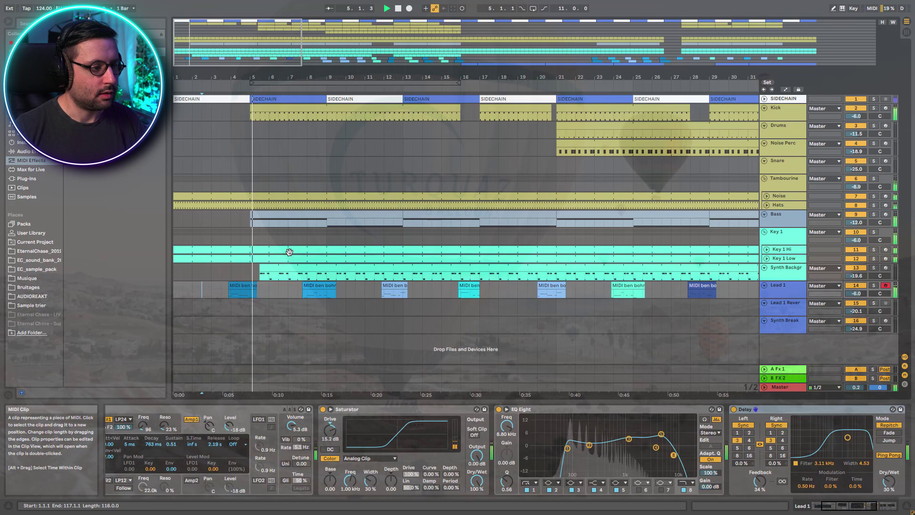
drag(286, 44, 286, 25)
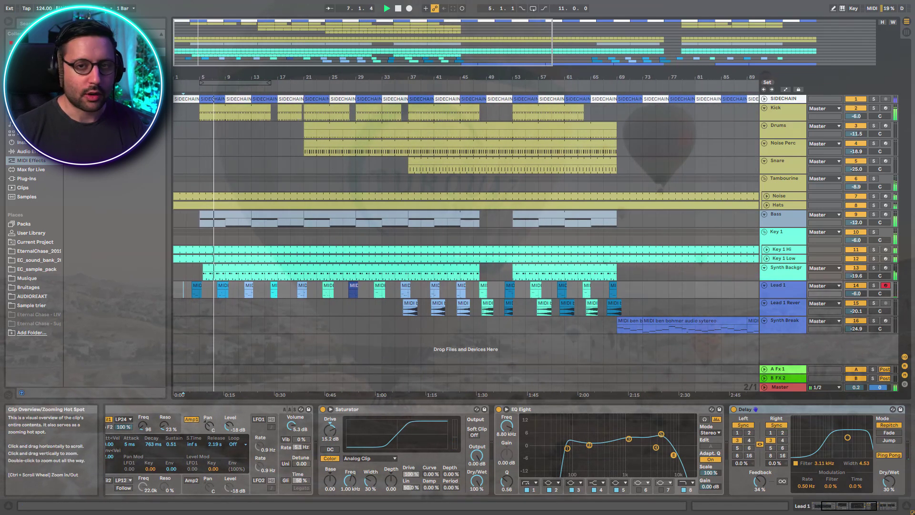
drag(423, 43, 423, 27)
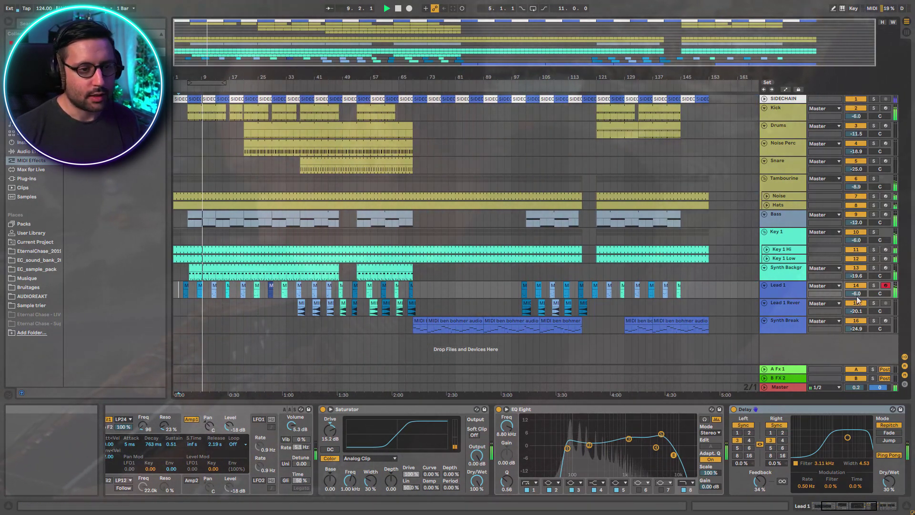
drag(231, 33, 230, 64)
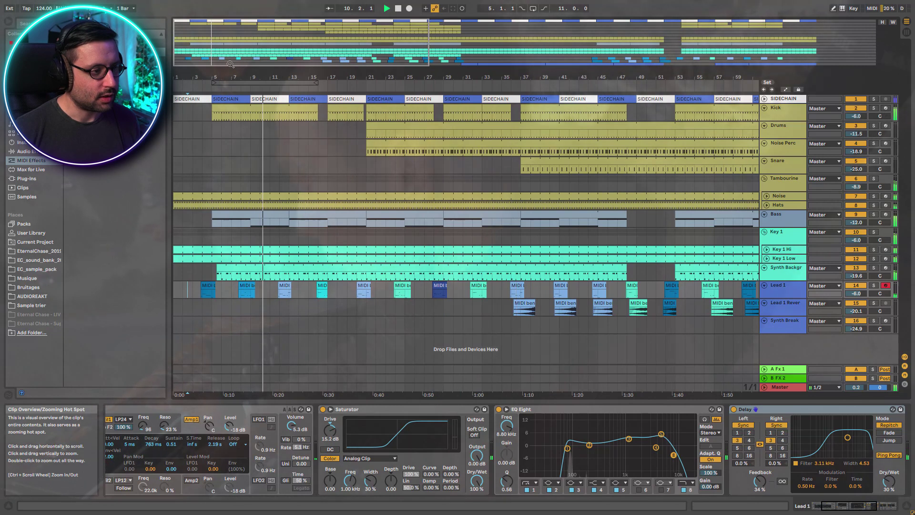
Play the arrangement from bar 35 and look over the song sections that follow.
click(502, 293)
key(space)
drag(398, 41, 416, 46)
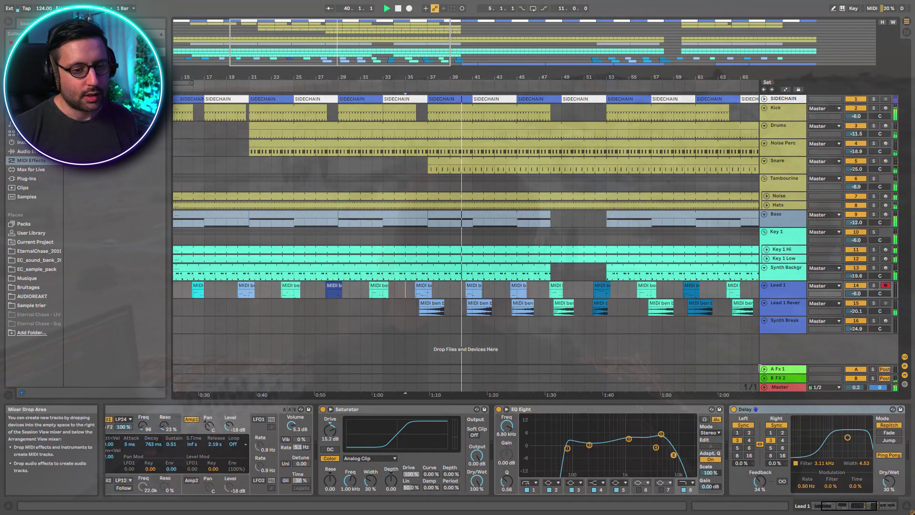
drag(589, 77, 255, 56)
drag(524, 34, 524, 31)
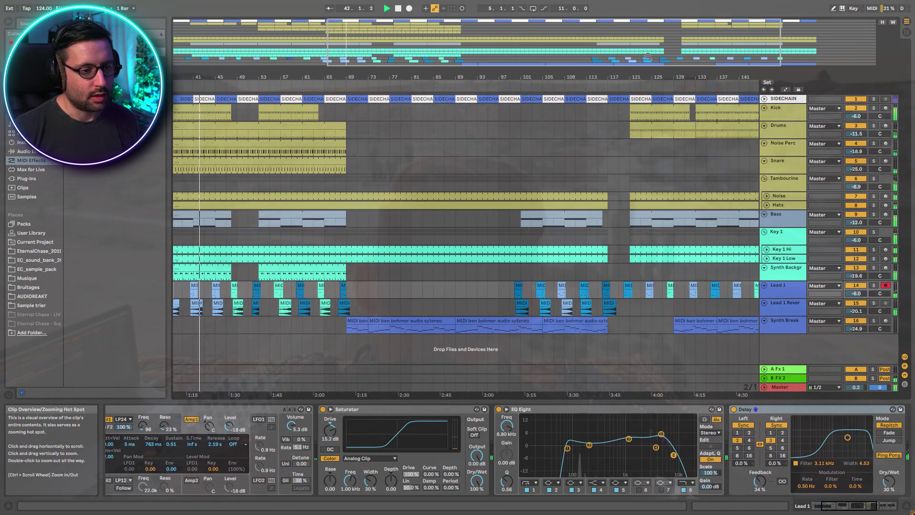
Listen to the arrangement from bar 97 and from bar 125, with the full song in view.
click(499, 221)
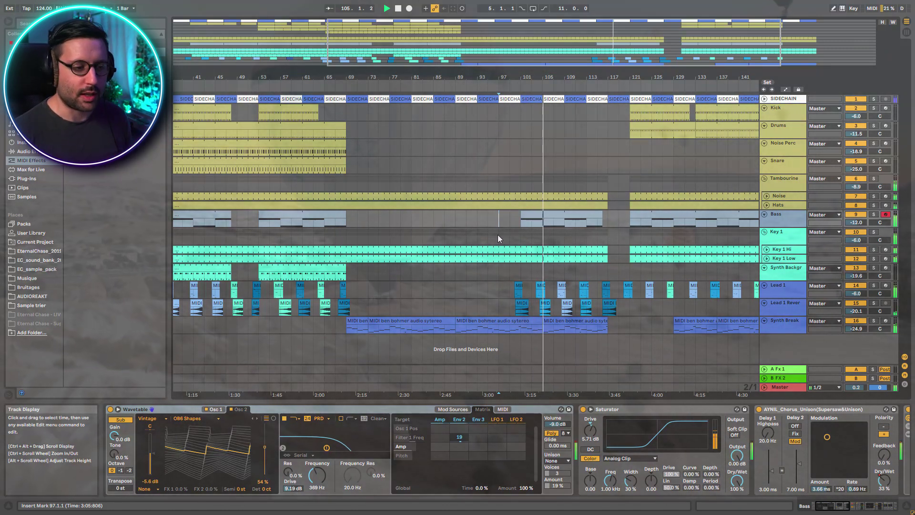
drag(494, 43, 630, 55)
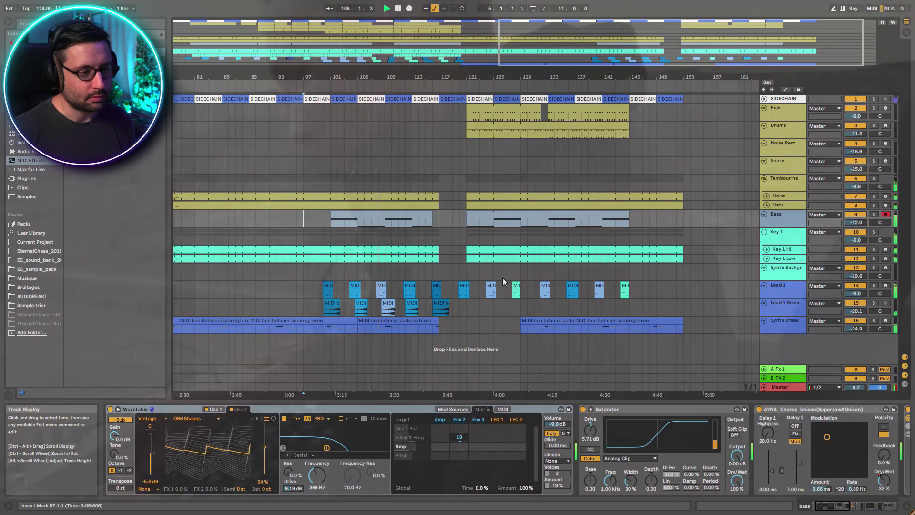
click(493, 272)
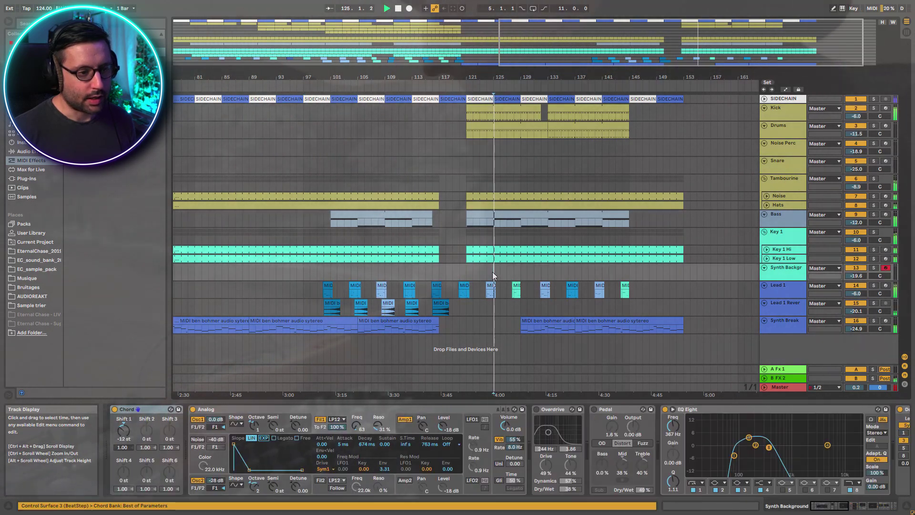
drag(549, 51, 519, 15)
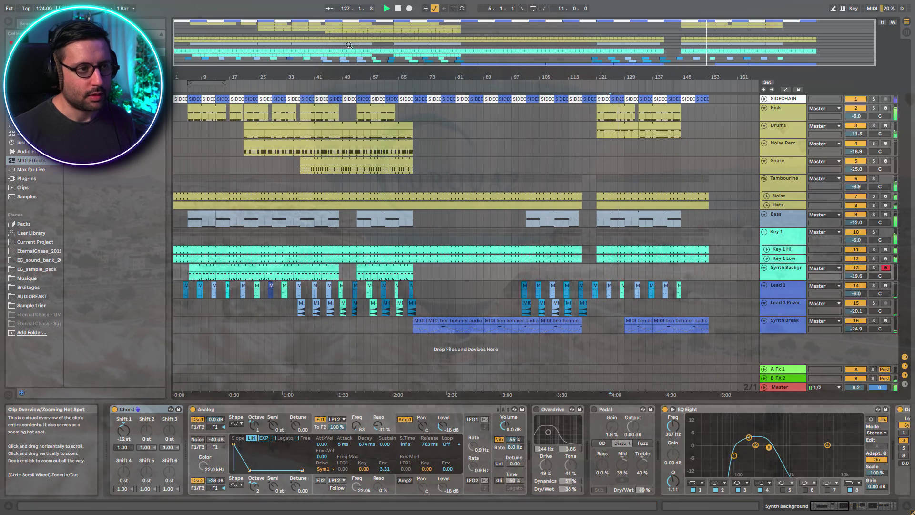
drag(373, 46, 373, 48)
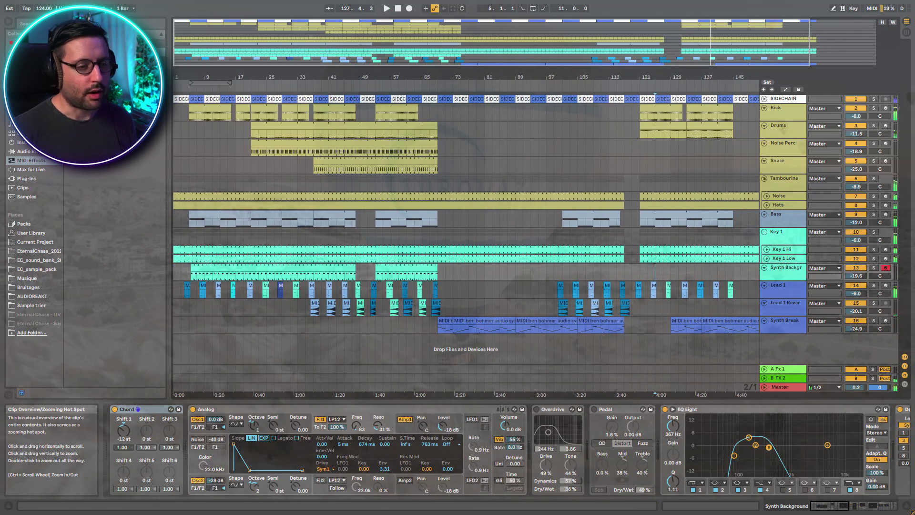
Solo the Kick track and play its clip that starts at bar 21.
click(787, 115)
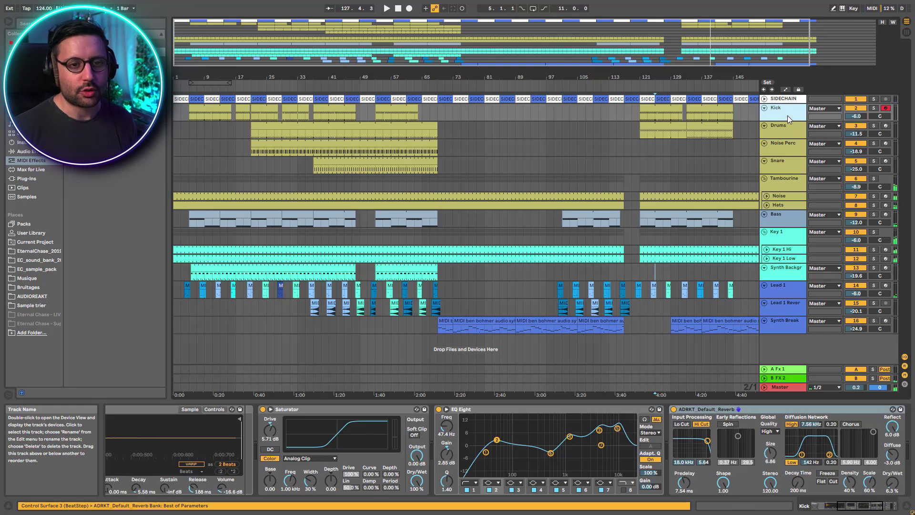
click(873, 108)
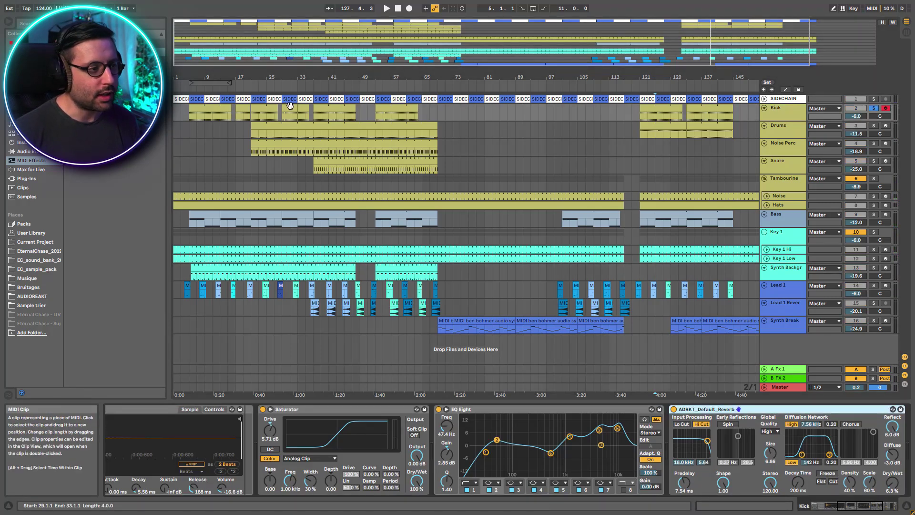
click(270, 108)
key(space)
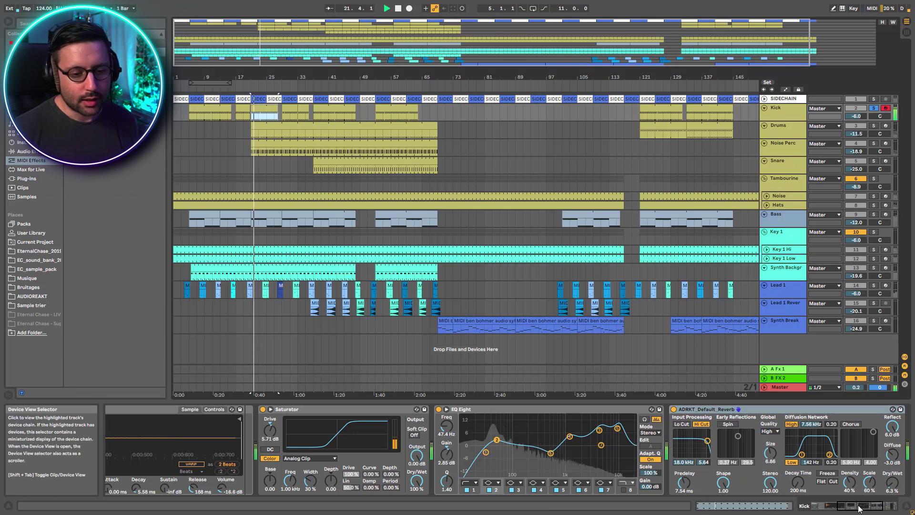
Audition the Tom Low 808 pad of the 808 Core Kit in solo, show its sampler controls, and unsolo it.
click(831, 506)
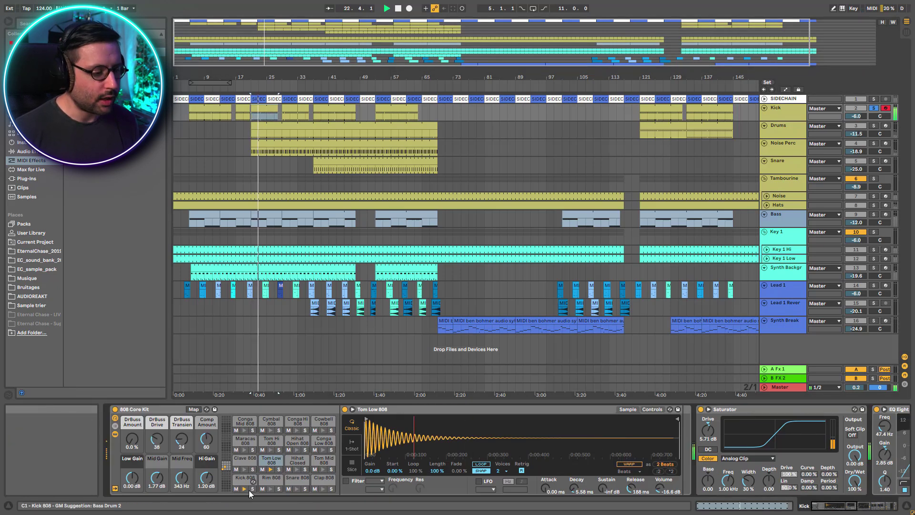
click(279, 470)
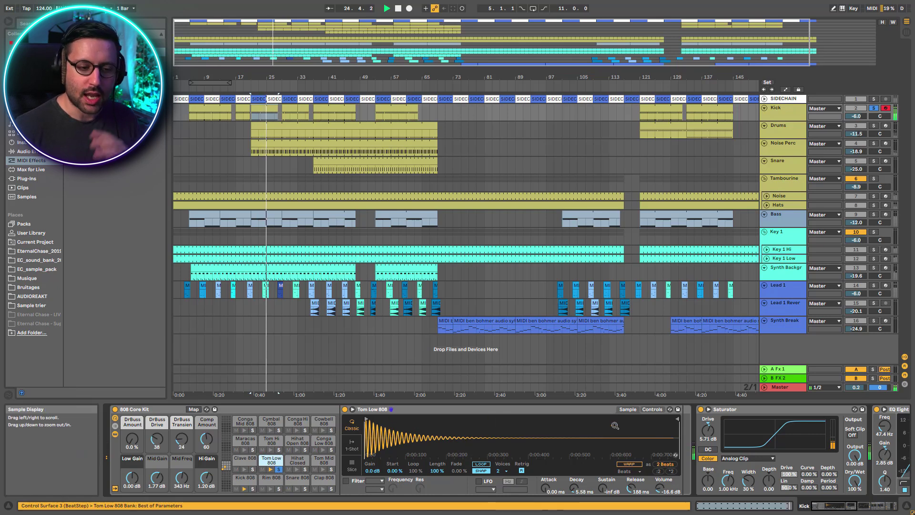
click(651, 409)
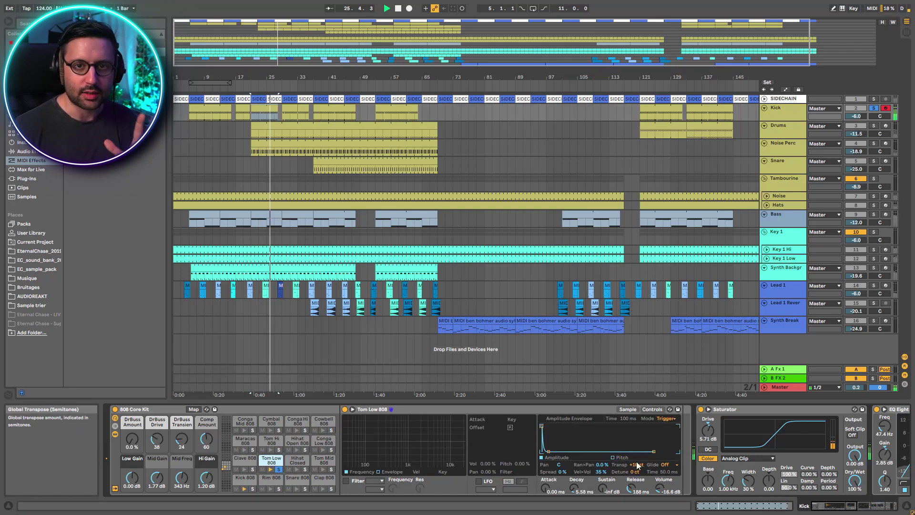
click(280, 468)
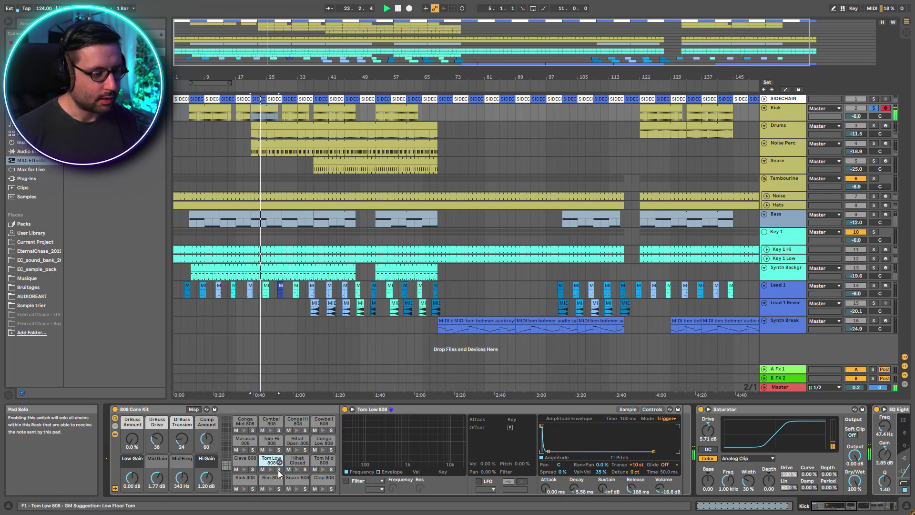
Deactivate all effects in the Kick track's chain, replay the clip, and reactivate only the Saturator.
click(849, 508)
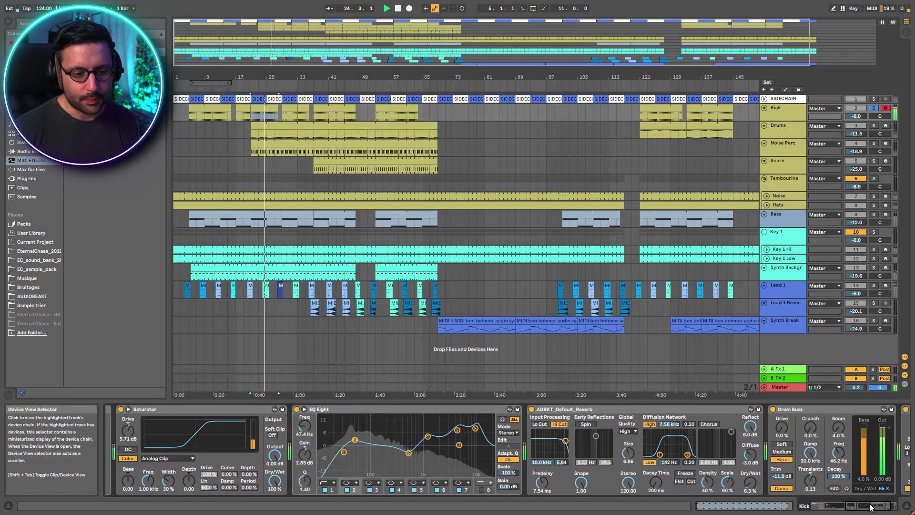
alt+click(120, 409)
key(space)
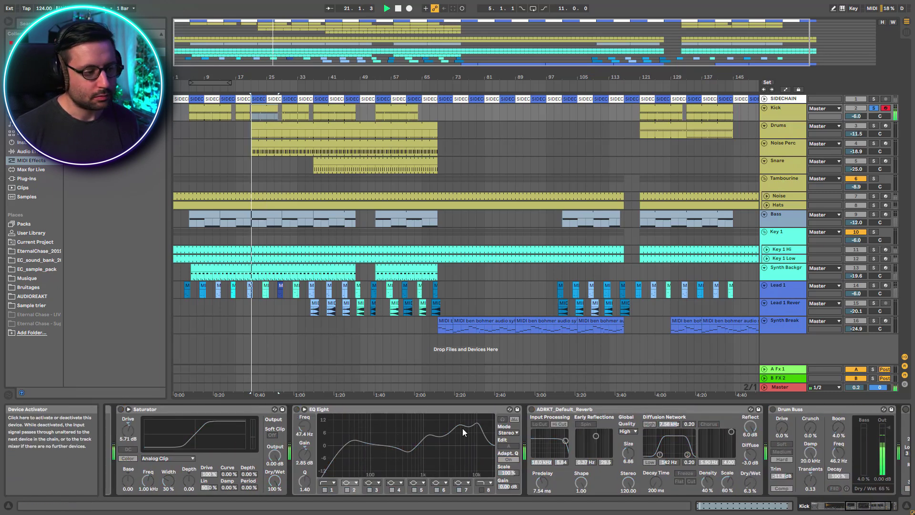
click(121, 409)
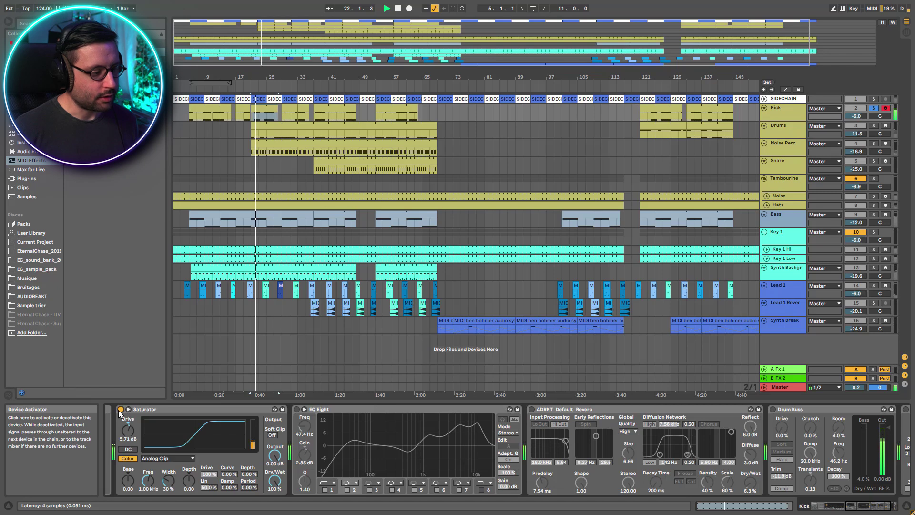
Reactivate the Kick's EQ Eight and compare its low bands 1 and 2 switched off and on.
click(295, 409)
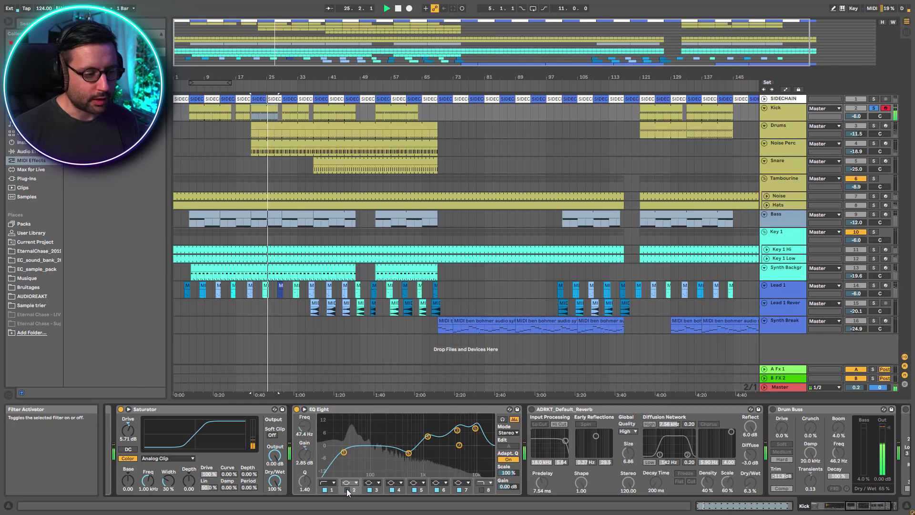
click(324, 489)
click(324, 490)
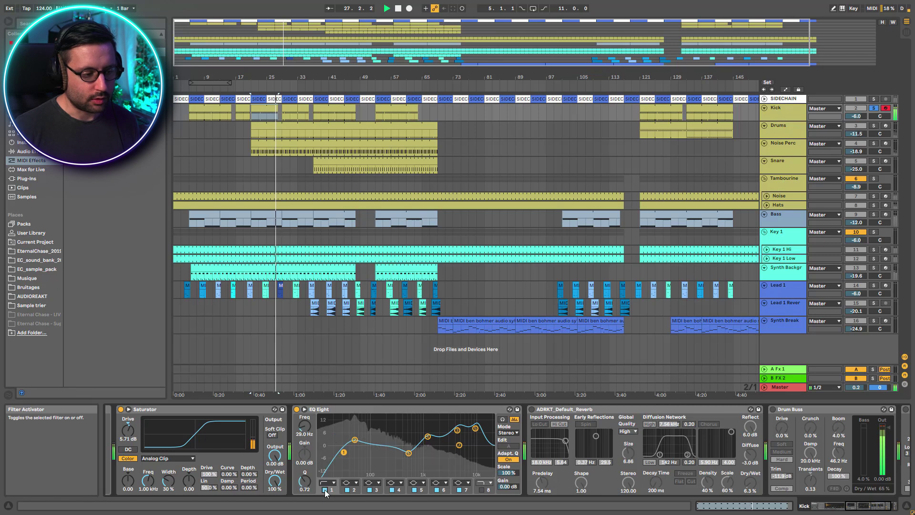
click(408, 453)
key(space)
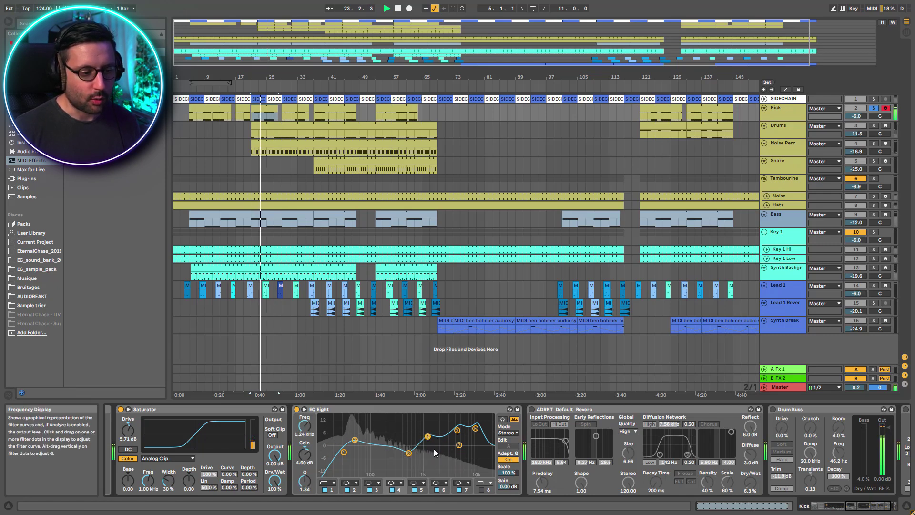
Compare the kick's sound with EQ Eight bands 3, 4 and 5 switched off and on.
click(414, 490)
click(397, 490)
click(370, 490)
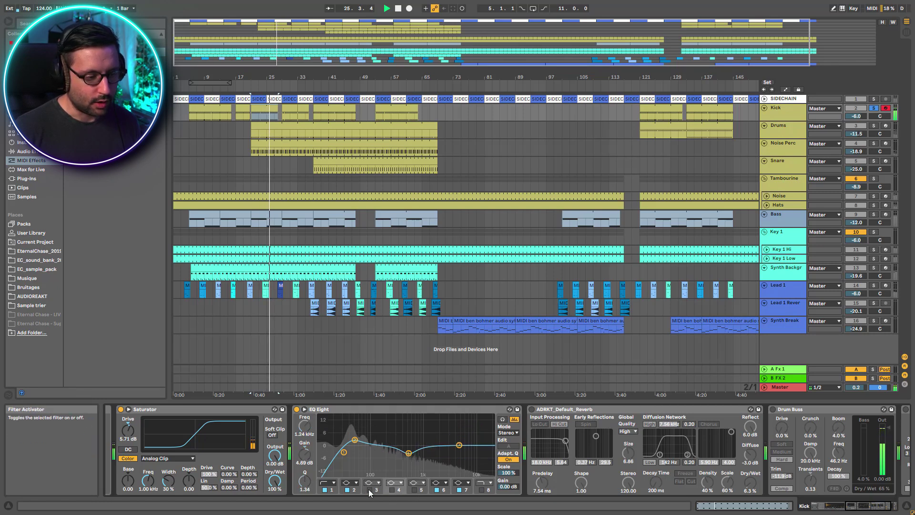
click(393, 490)
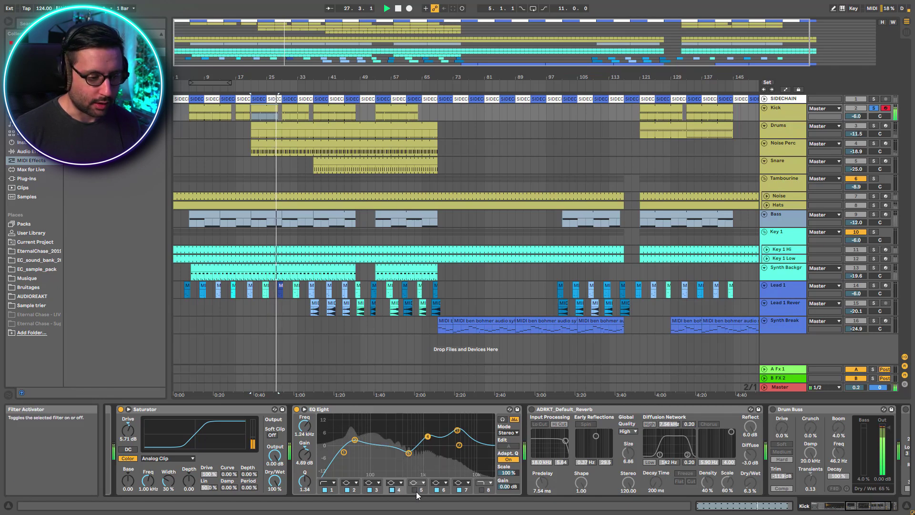
Loop the Kick clip from bar 21 to bar 28 and reactivate the ADRKT_Default_Reverb.
click(263, 109)
key(ctrl+l)
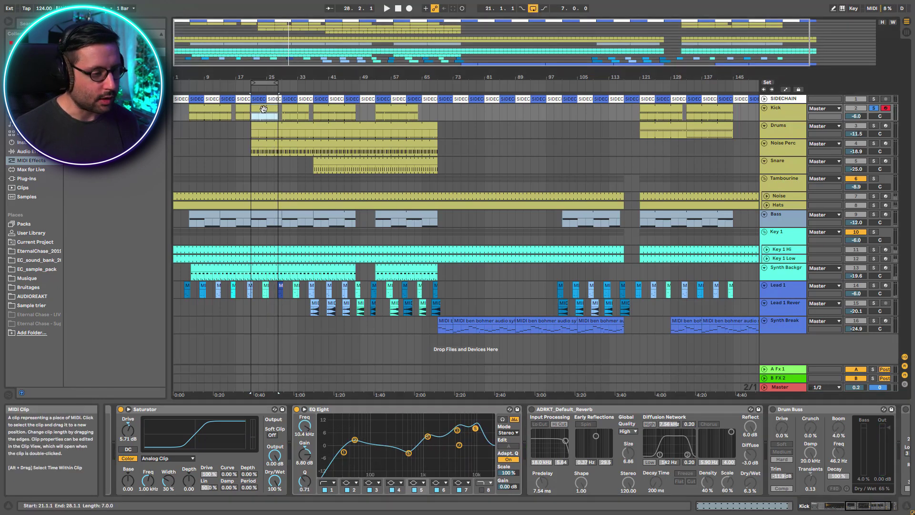
click(531, 409)
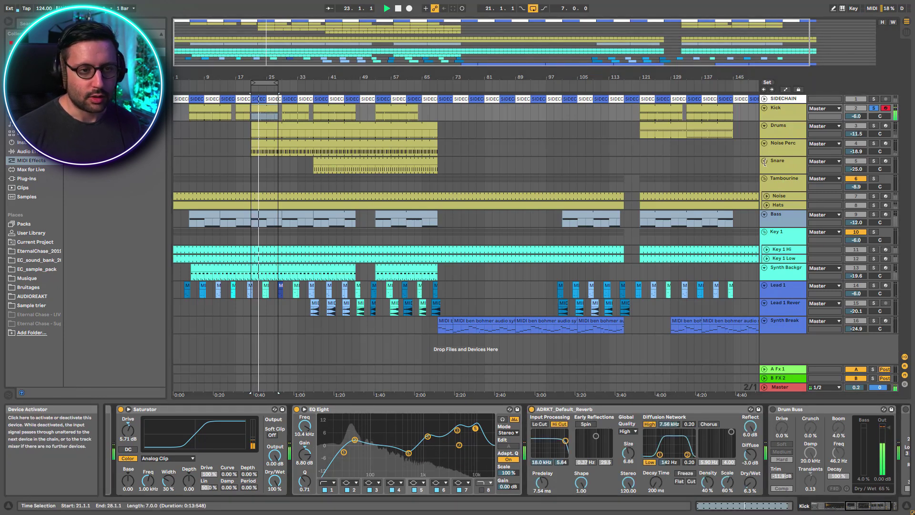
Unsolo the Kick track and compare the full mix with the kick's reverb bypassed and active.
click(873, 107)
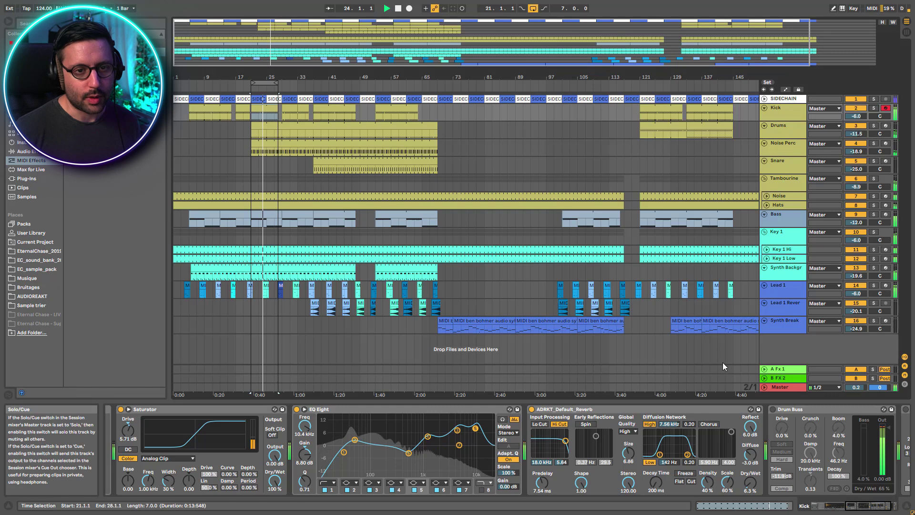
click(531, 409)
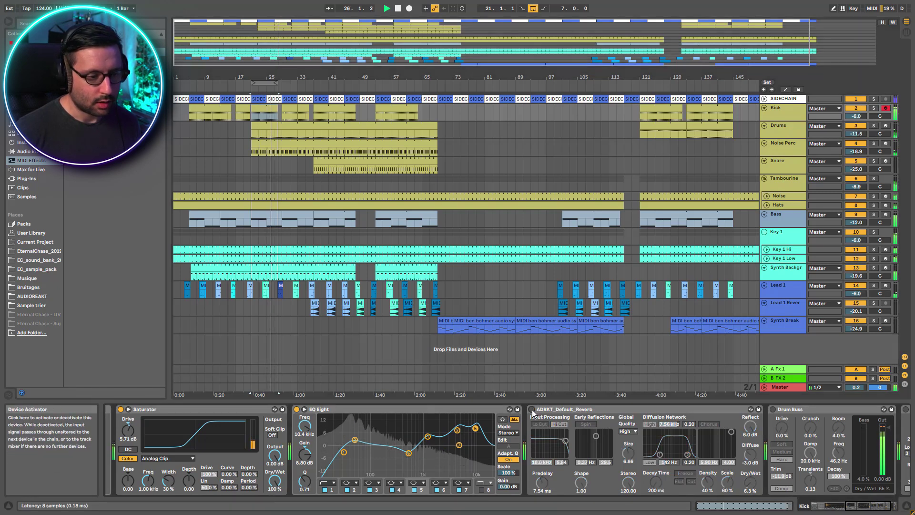
click(531, 409)
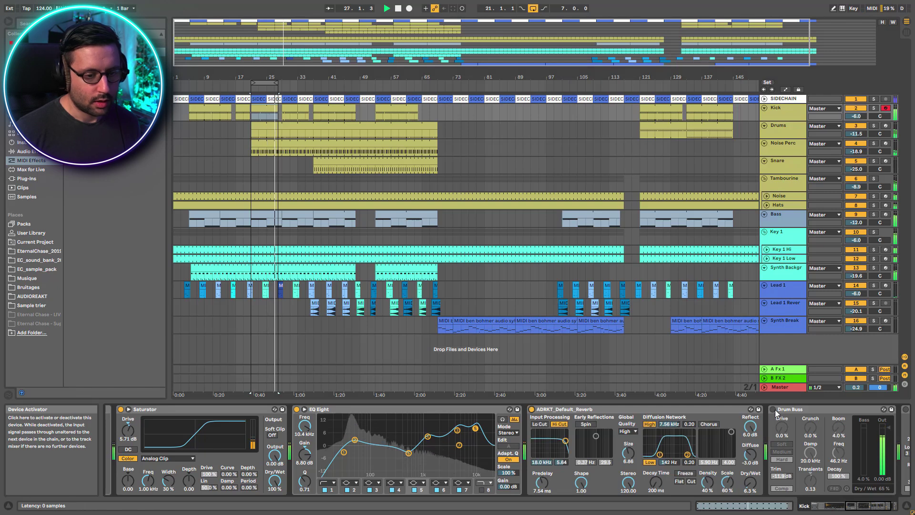
Solo the Kick track again, play the loop, and reactivate its Drum Buss.
key(space)
drag(861, 505, 872, 505)
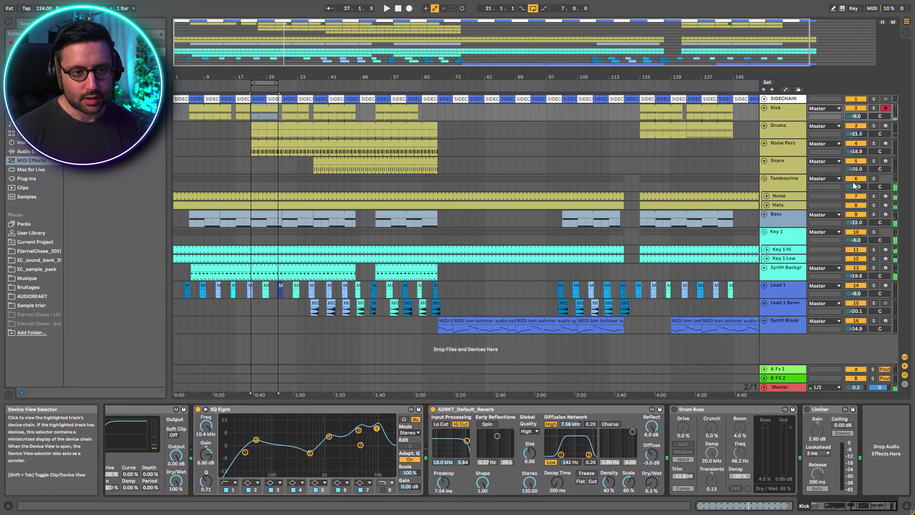
click(875, 109)
key(space)
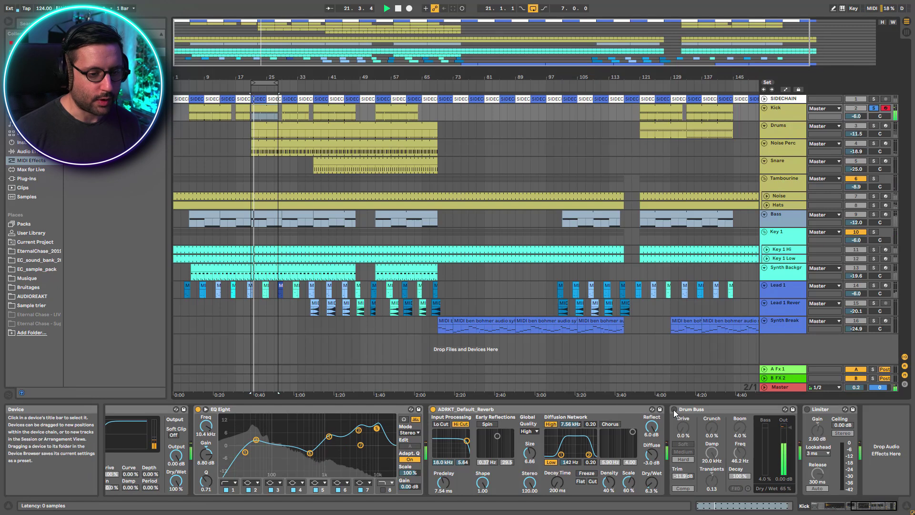
click(673, 410)
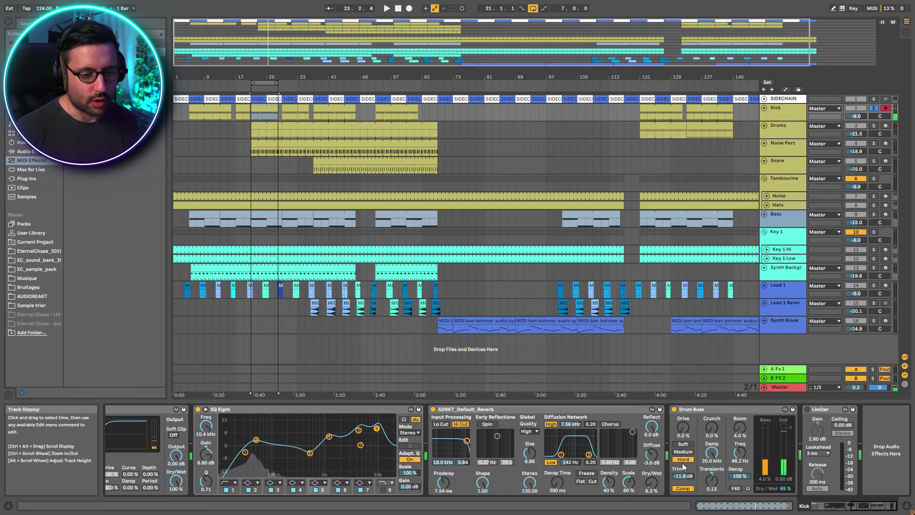
Compare the soloed Kick loop with its Drum Buss bypassed and active, and toggle its Limiter.
key(space)
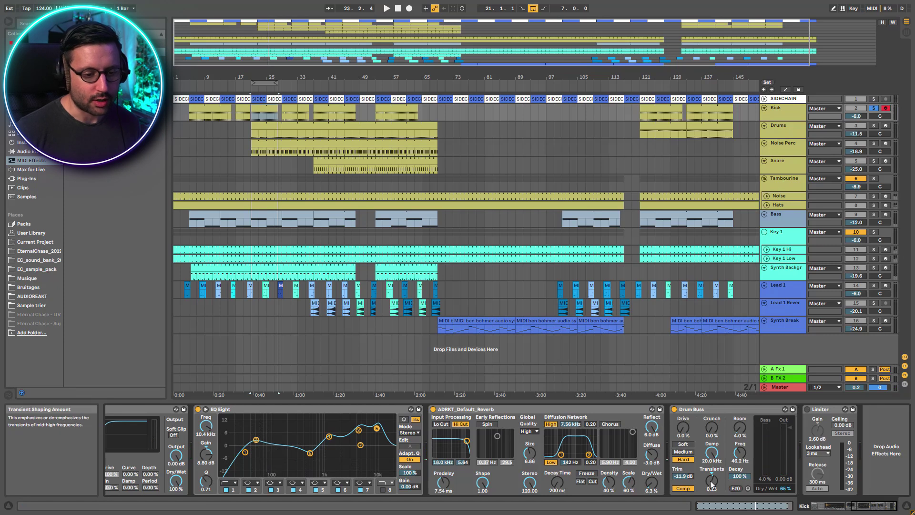
key(space)
click(674, 409)
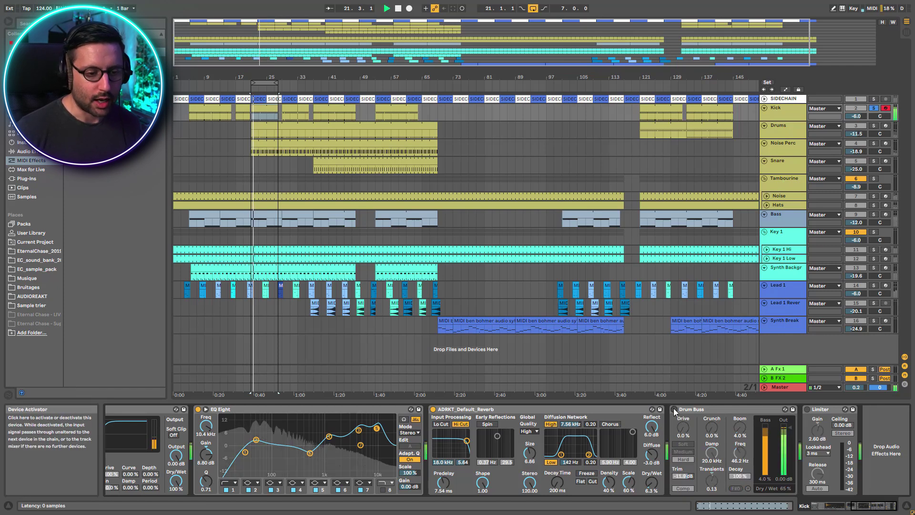
click(674, 409)
click(807, 409)
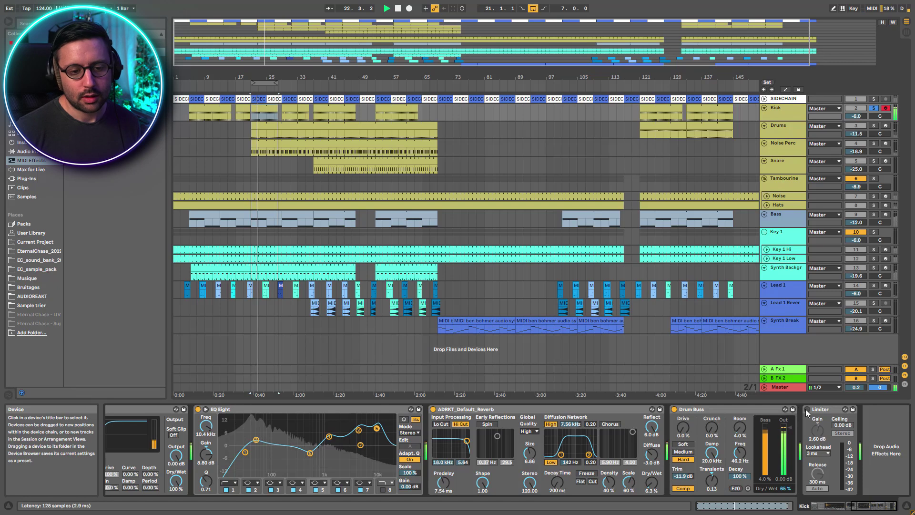
Solo the Drums track, open the notes of its first MIDI clip, and play the loop from bar 21.
click(874, 125)
click(799, 128)
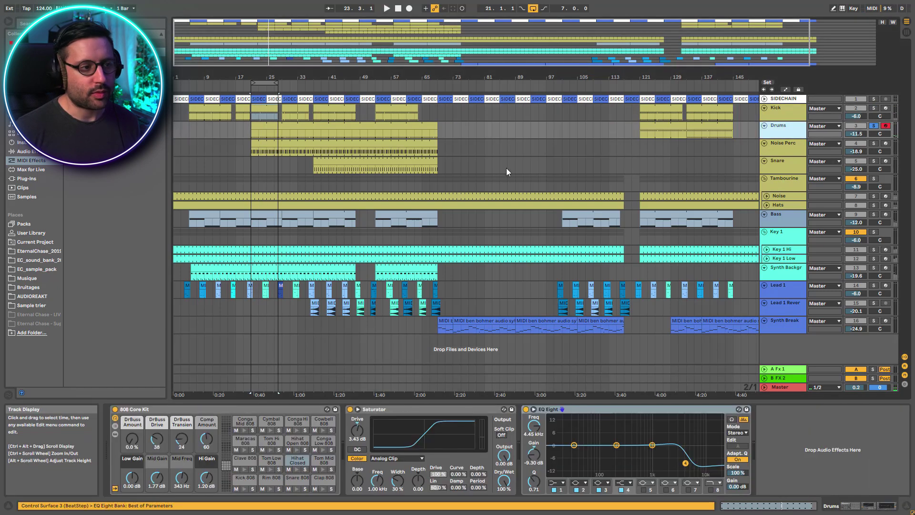
double_click(325, 131)
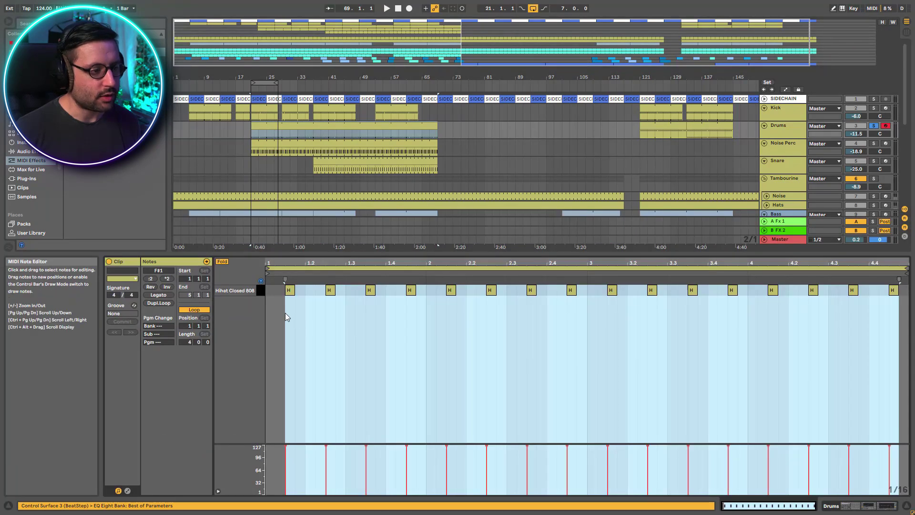
key(space)
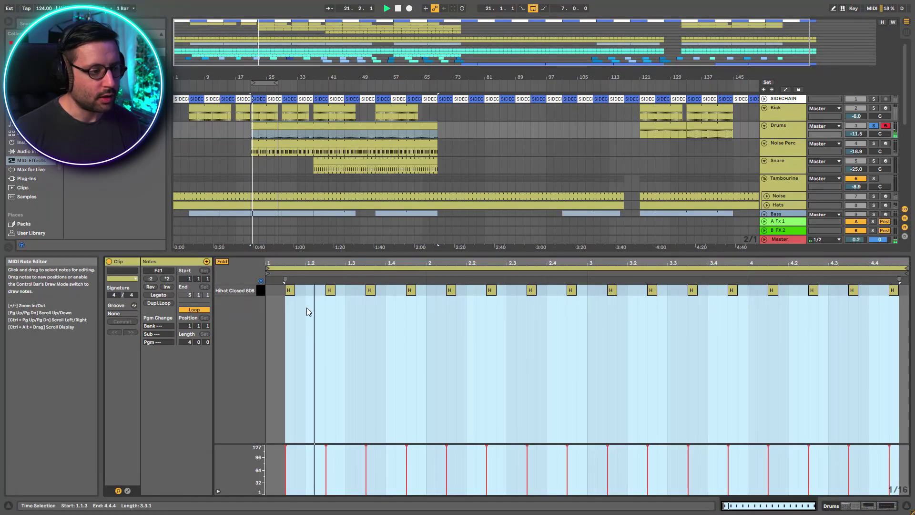
Examine the Drums track's 808 Core Kit, Saturator and EQ Eight while the loop plays.
click(789, 134)
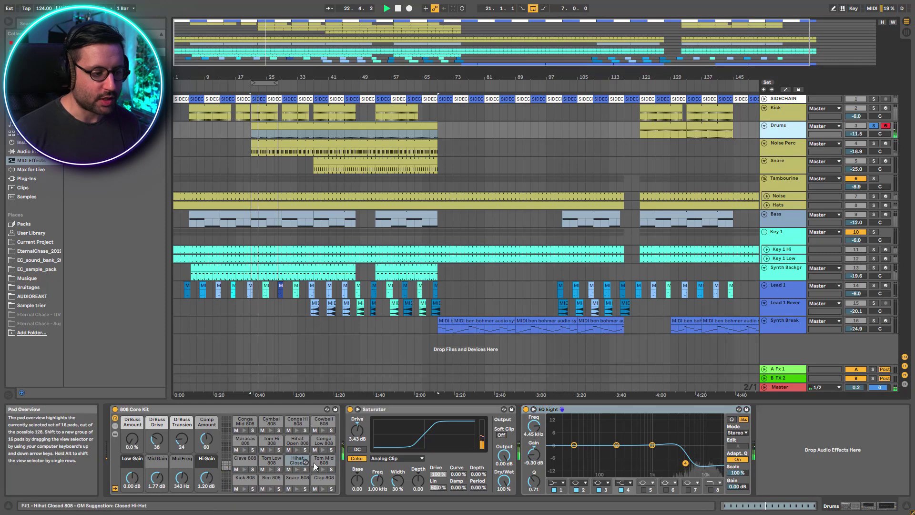
click(426, 412)
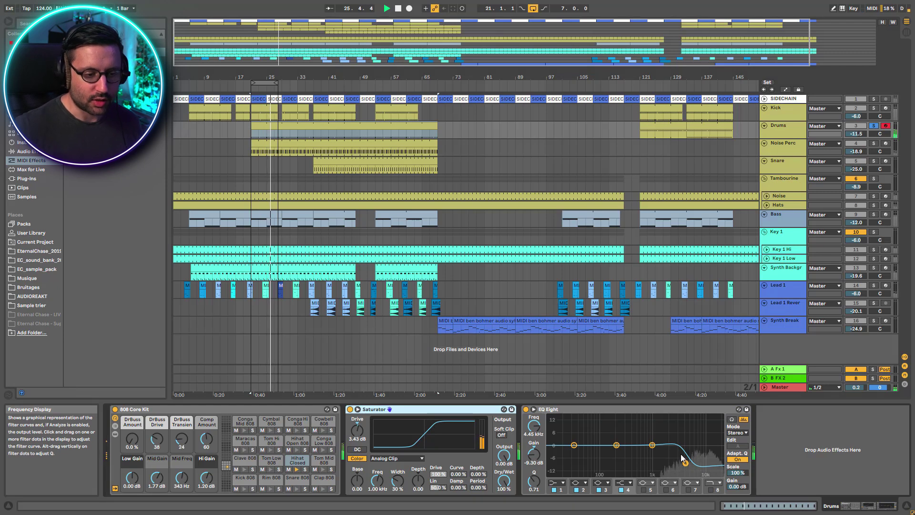
key(space)
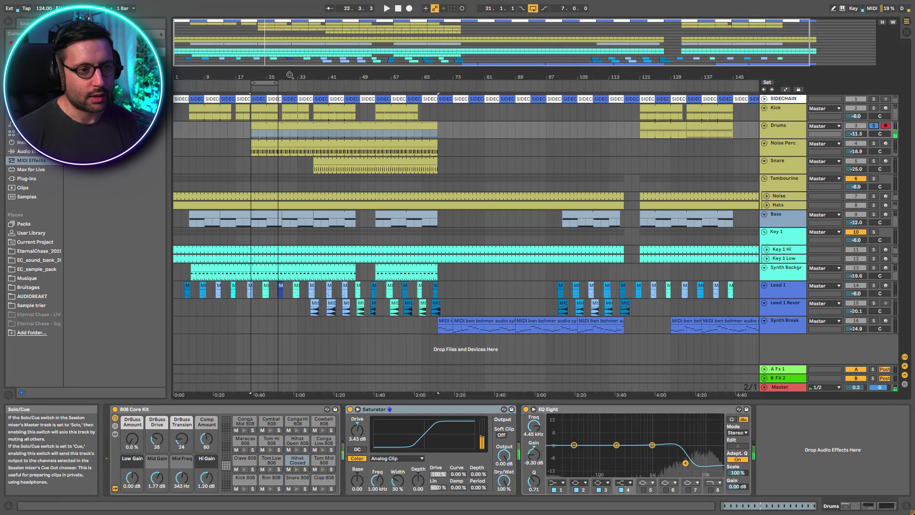
Play the Drums clip starting at bar 121 and select the Cymbal 808 pad in the 808 Core Kit.
drag(290, 77, 233, 76)
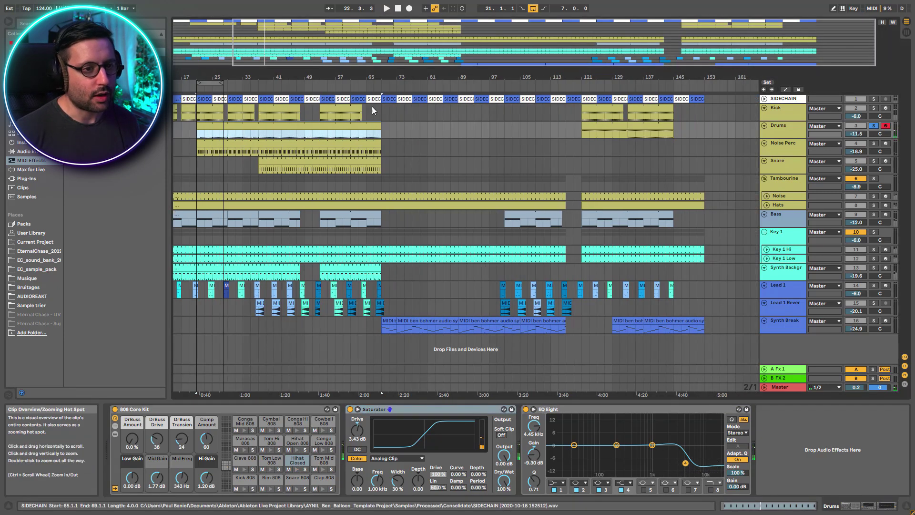
click(591, 125)
key(space)
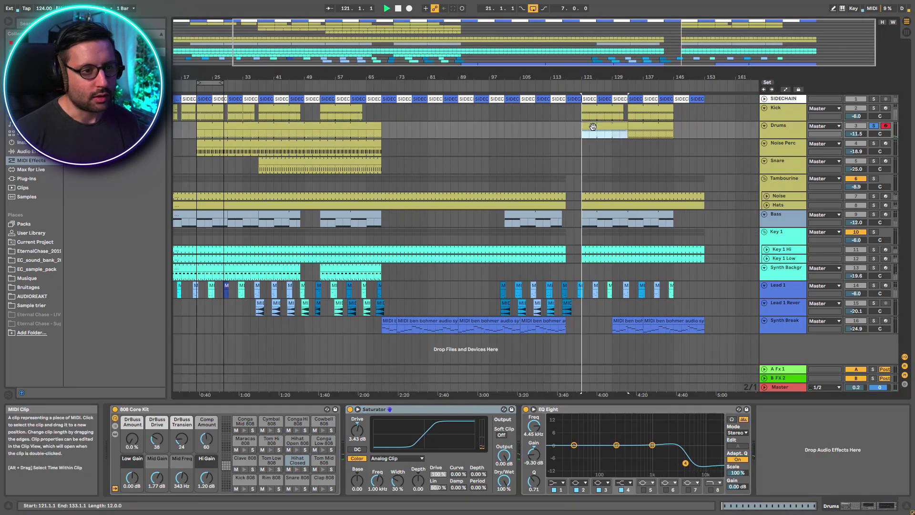
click(275, 423)
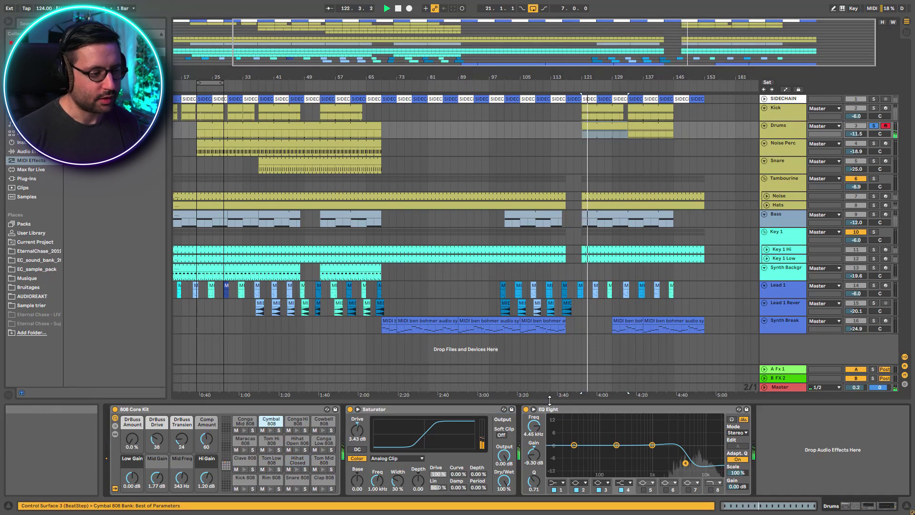
Solo Noise Perc, open its MIDI clip while playing from bar 21, and add the Kick to the solo.
click(251, 140)
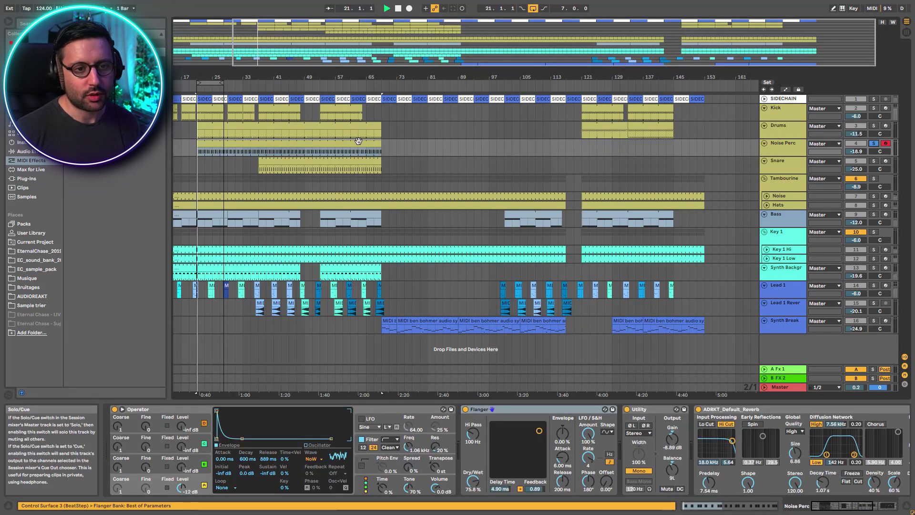
key(space)
double_click(206, 146)
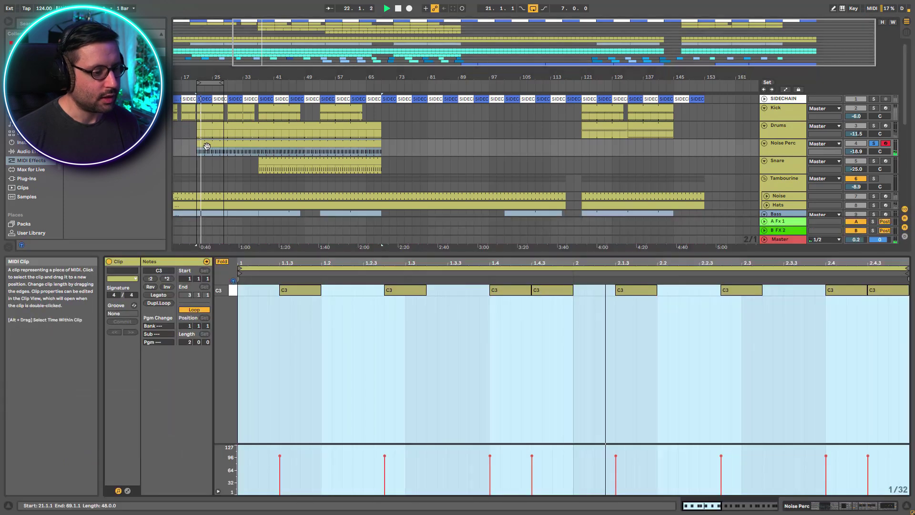
click(873, 109)
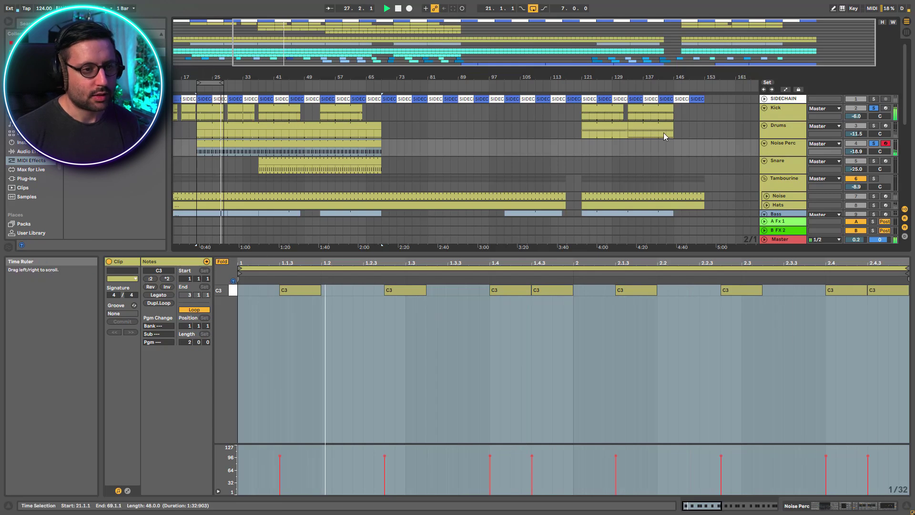
Bypass the Noise Perc track's EQ Eight, ADRKT_Default_Reverb, Utility and Flanger.
click(786, 144)
scroll(691, 435, right, 3)
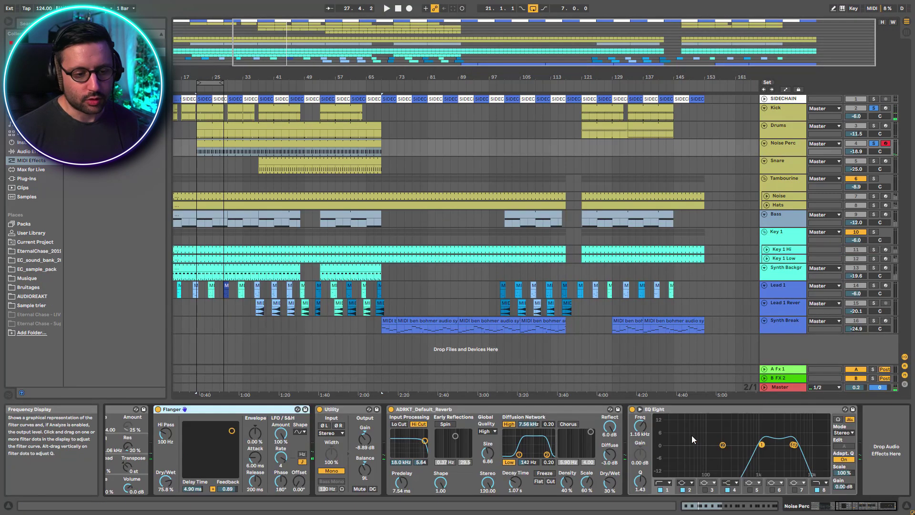
click(632, 409)
click(391, 409)
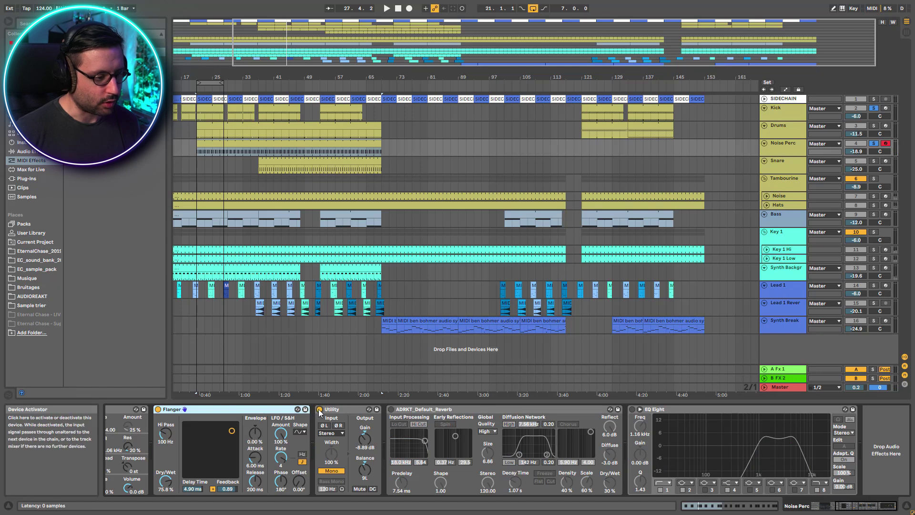
scroll(265, 498, left, 3)
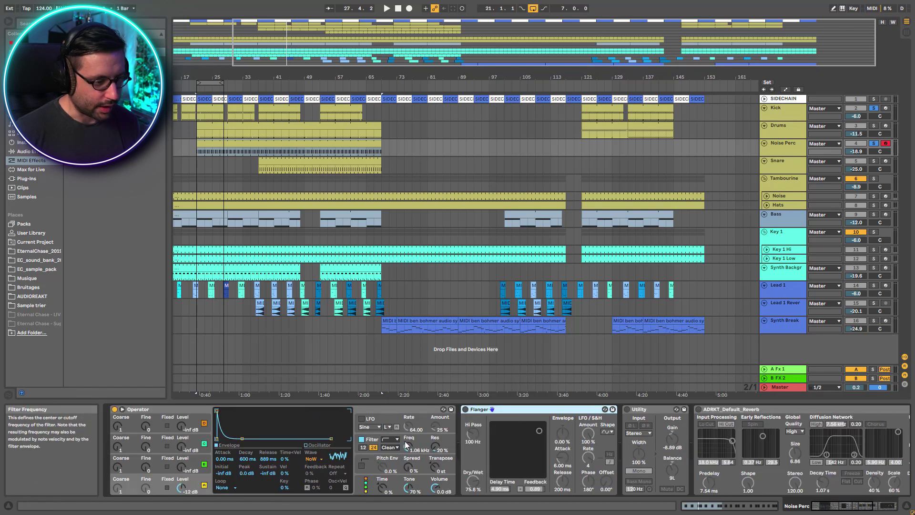
Compare Operator's filter switched off and on, and reactivate Noise Perc's Utility, ADRKT_Default_Reverb and EQ Eight.
click(362, 439)
click(363, 441)
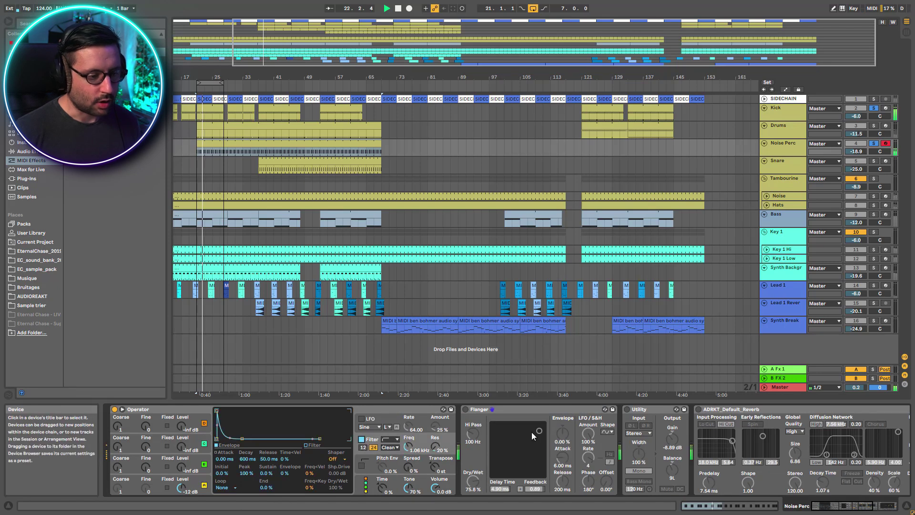
click(485, 409)
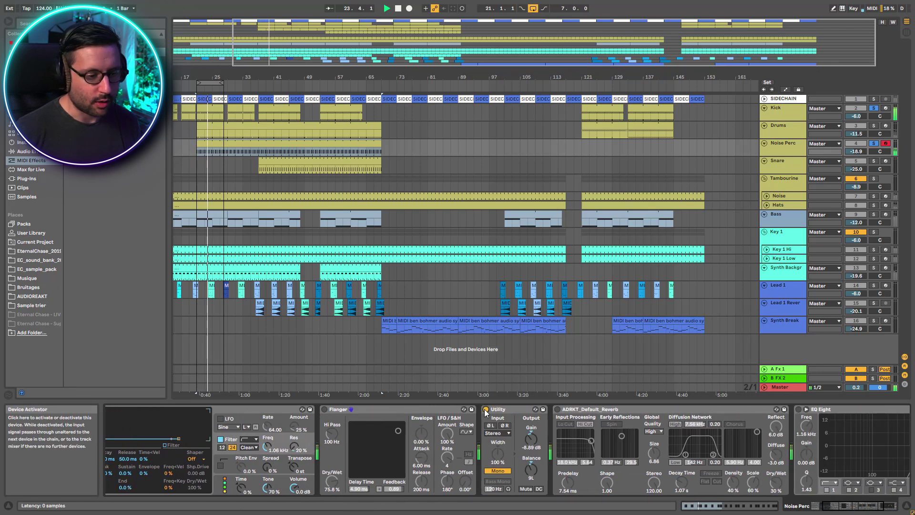
click(557, 410)
drag(851, 506, 868, 506)
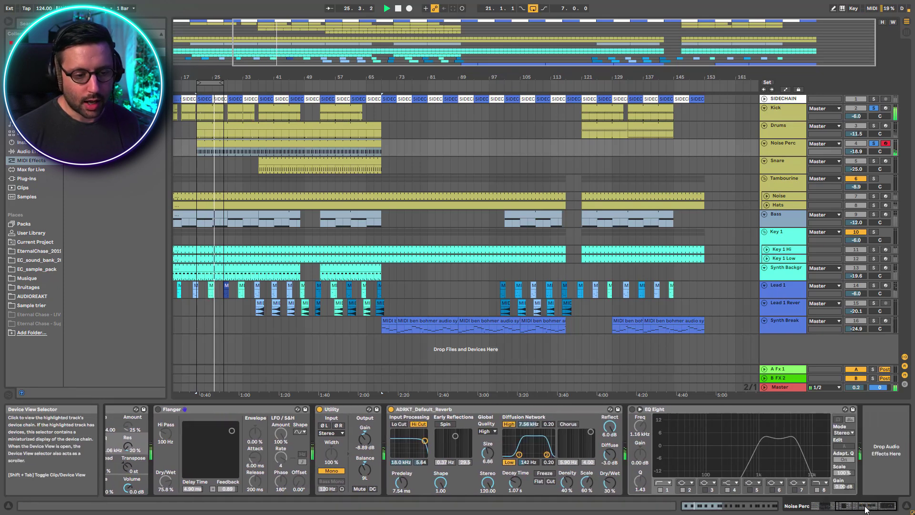
click(633, 409)
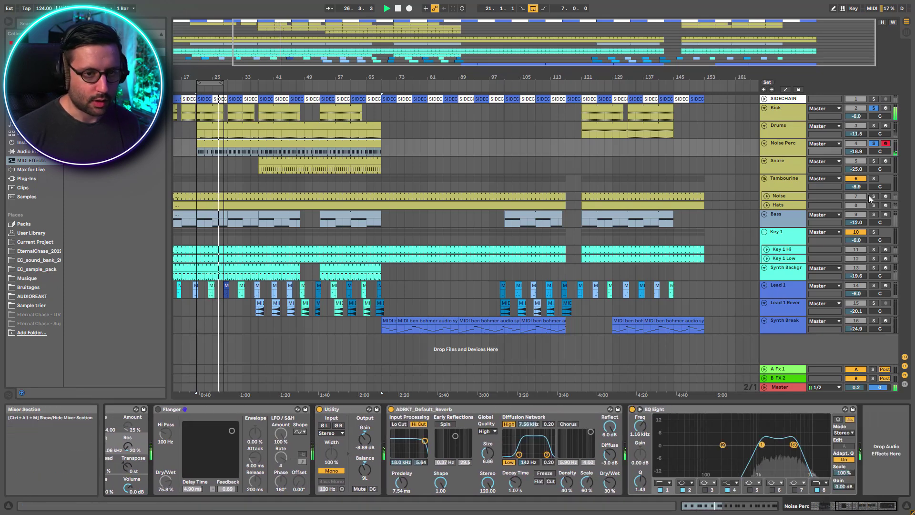
Leave only Noise Perc soloed and reactivate its Flanger.
click(873, 143)
click(874, 143)
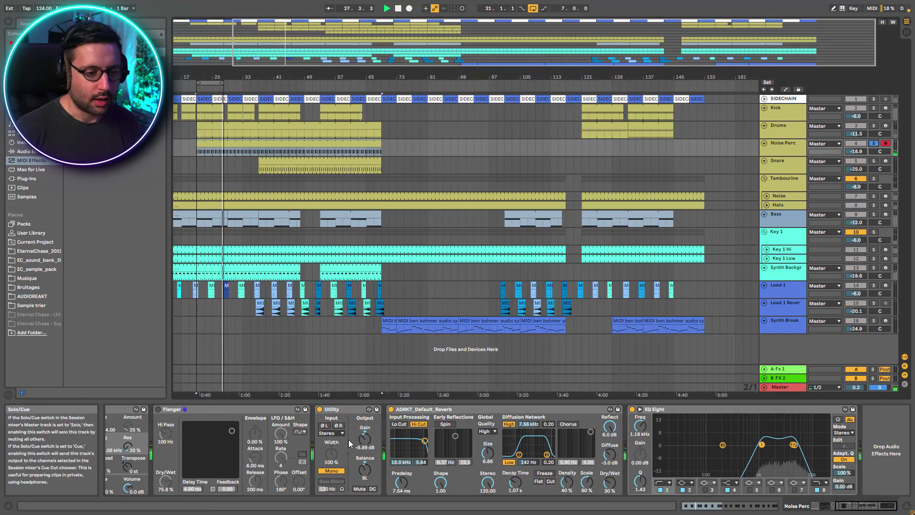
click(158, 409)
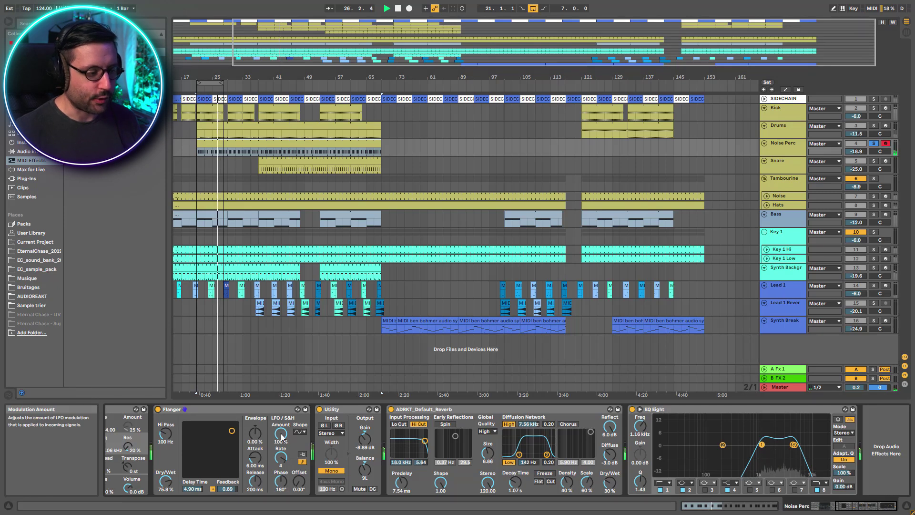
Try the Noise Perc Flanger's Dry/Wet at 100 %, undo the change, and stop playback.
drag(165, 481, 166, 456)
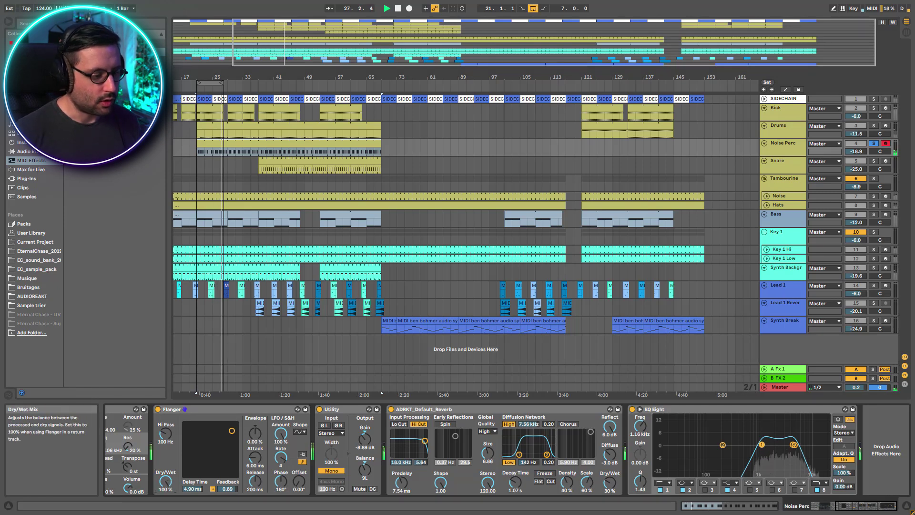
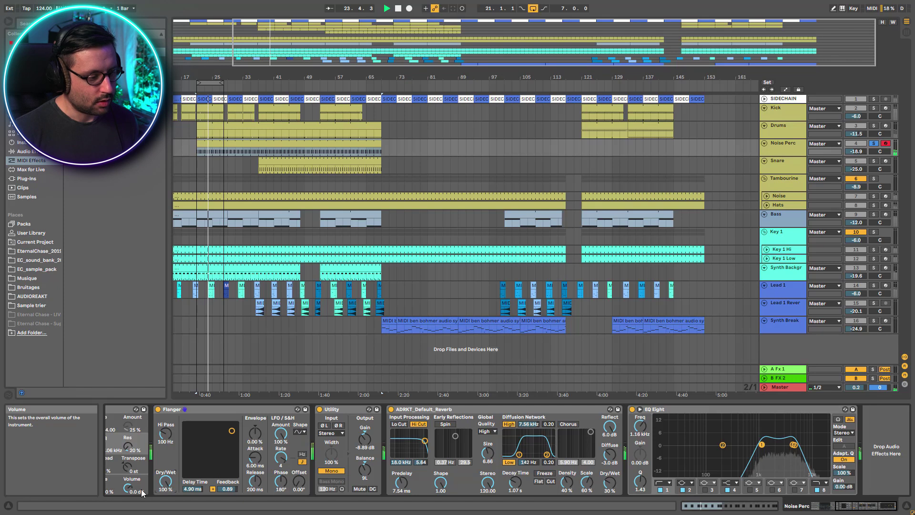
key(ctrl+z)
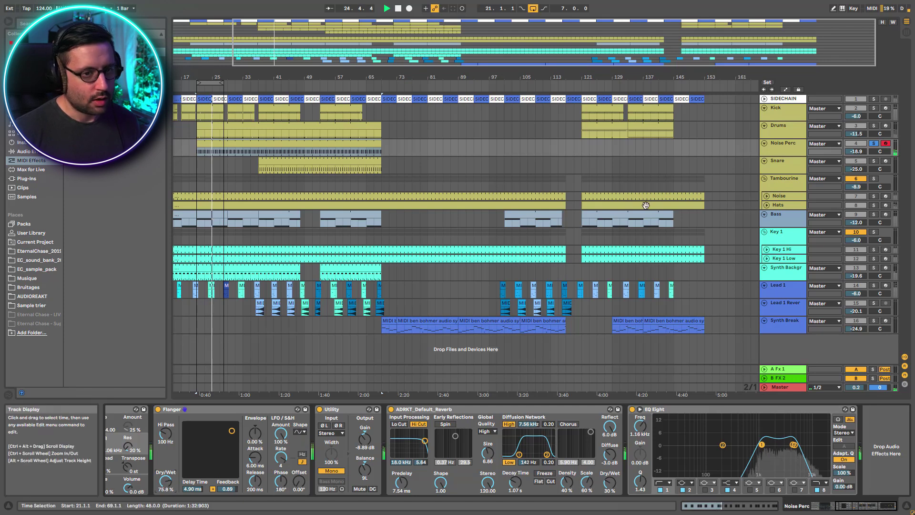
key(space)
Solo the Snare track, play it from bar 37, and open the notes of its MIDI clip.
click(257, 161)
click(258, 168)
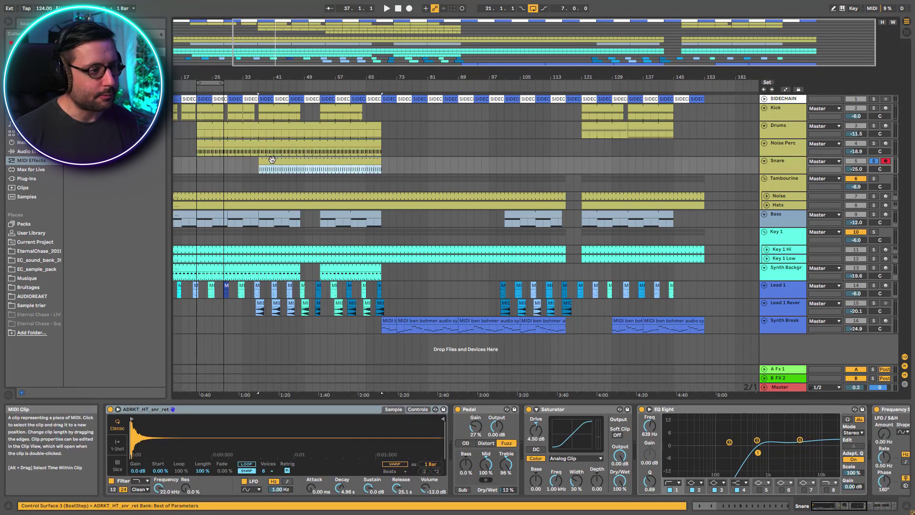
key(space)
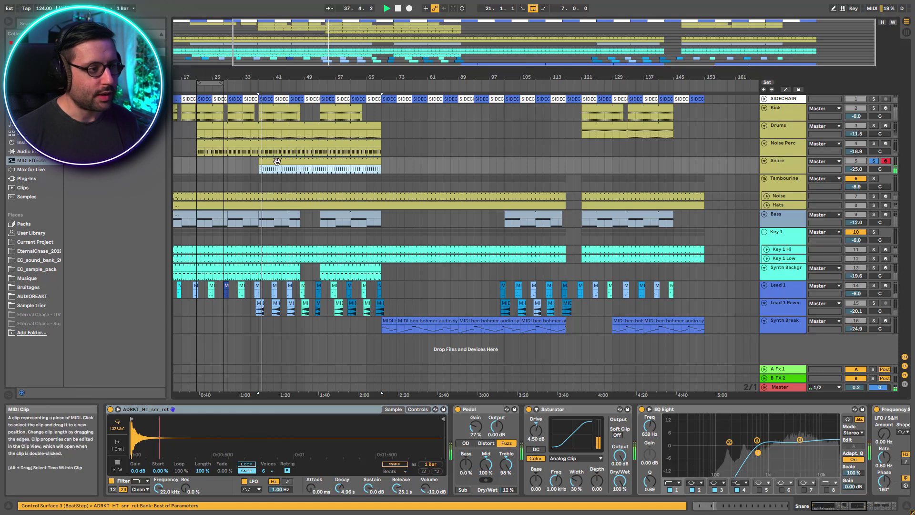
double_click(258, 168)
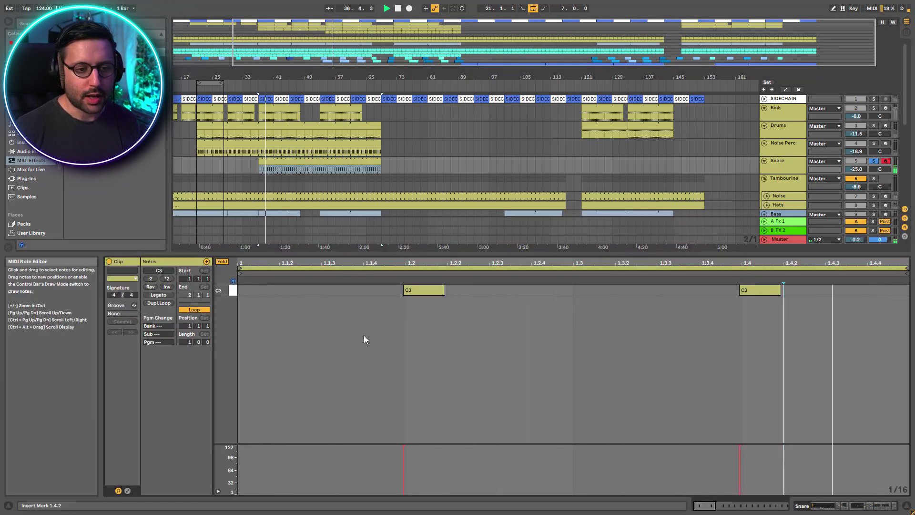
Select both C3 notes in the Snare clip and play them with the Kick soloed as well.
key(space)
drag(802, 327, 419, 297)
key(space)
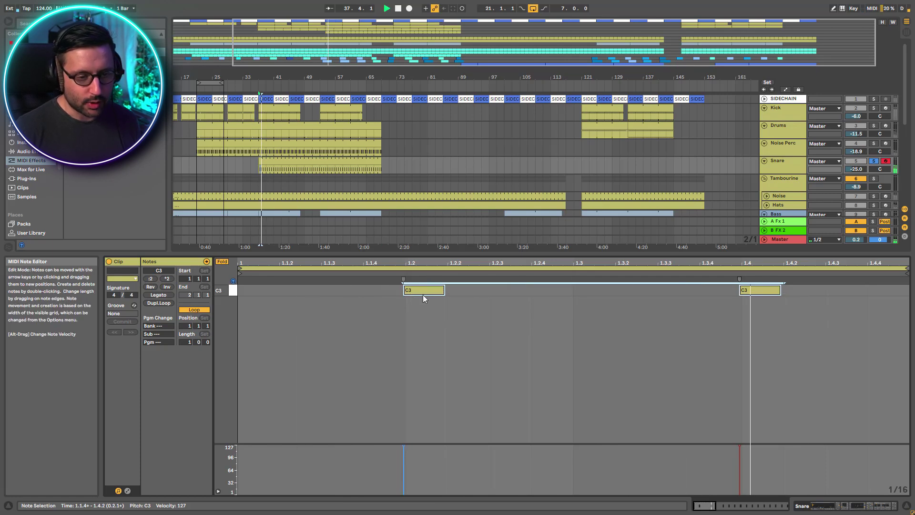
ctrl+click(873, 108)
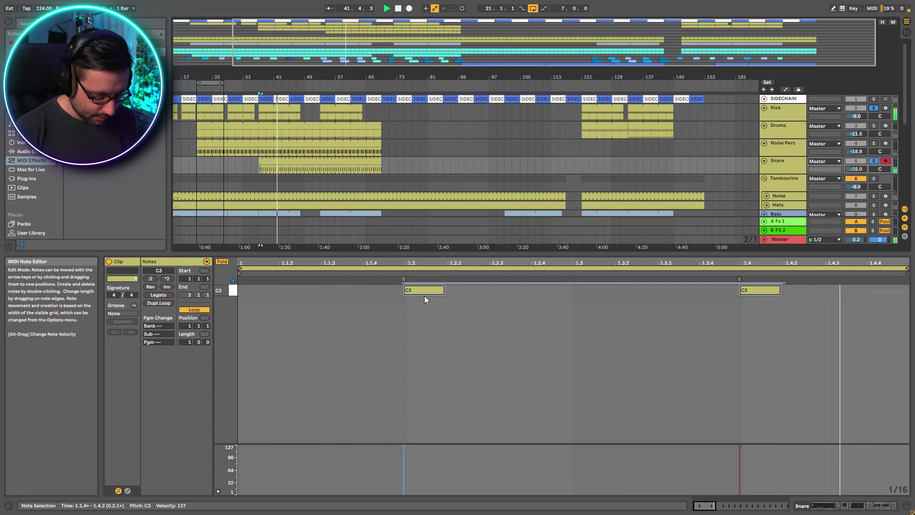
Try moving the two C3 snare notes onto the beats at 1.2 and 1.4, and undo the move.
drag(424, 295, 428, 293)
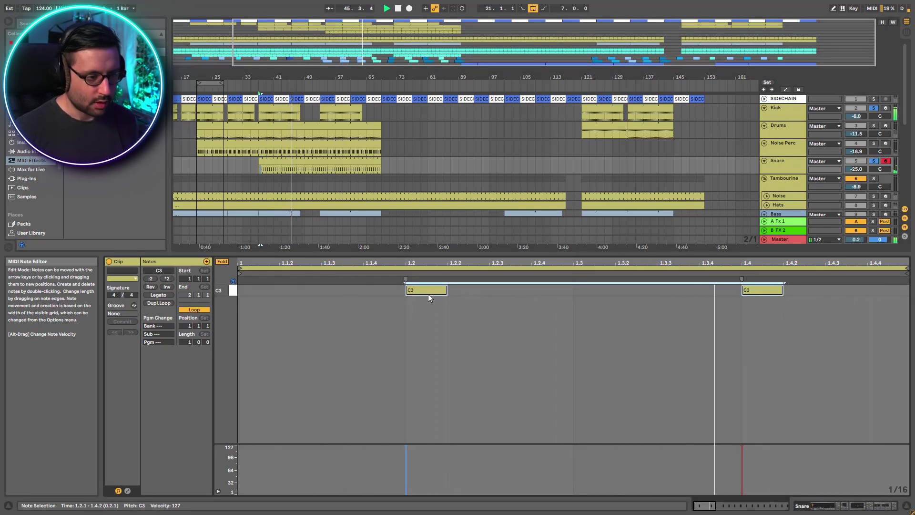
key(ctrl+z)
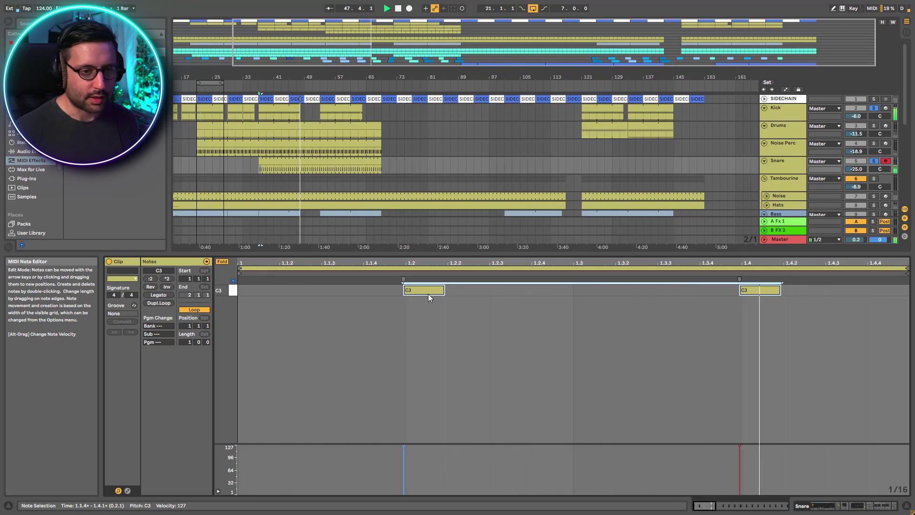
Show the Snare track's device chain and stop playback.
double_click(781, 162)
key(space)
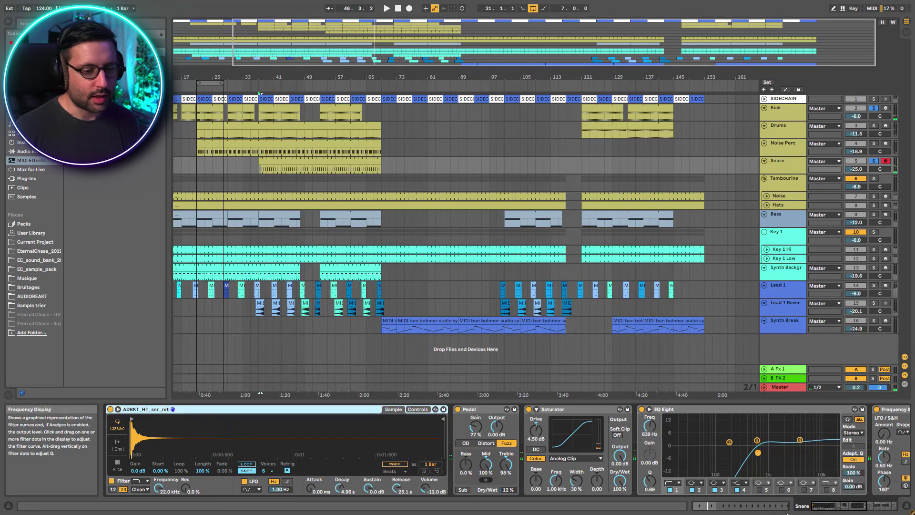
Bypass the effects in the Snare track's chain and play the dry snare from bar 37, soloed without the Kick.
click(867, 505)
drag(867, 505, 872, 505)
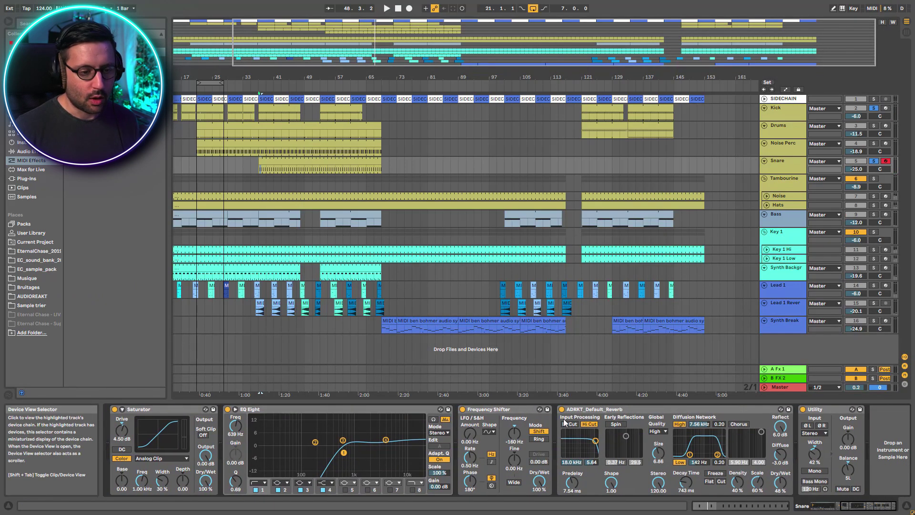
click(562, 410)
key(space)
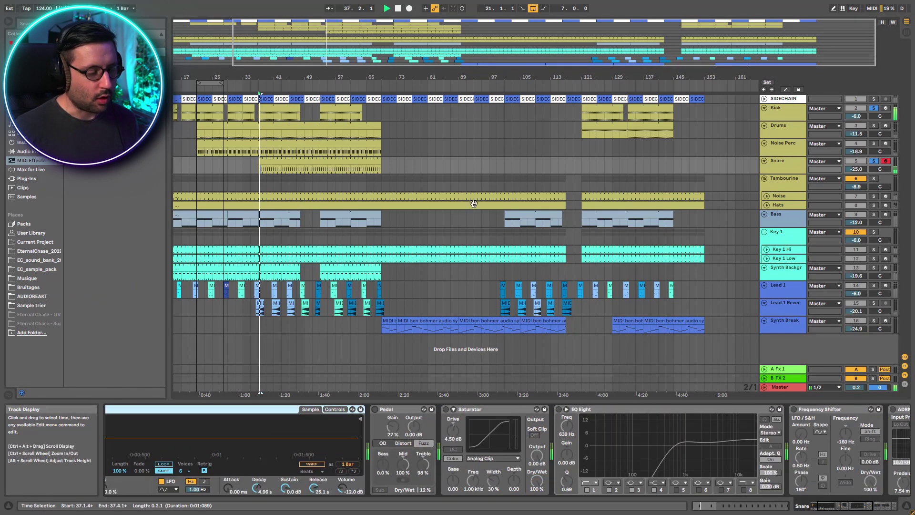
click(872, 162)
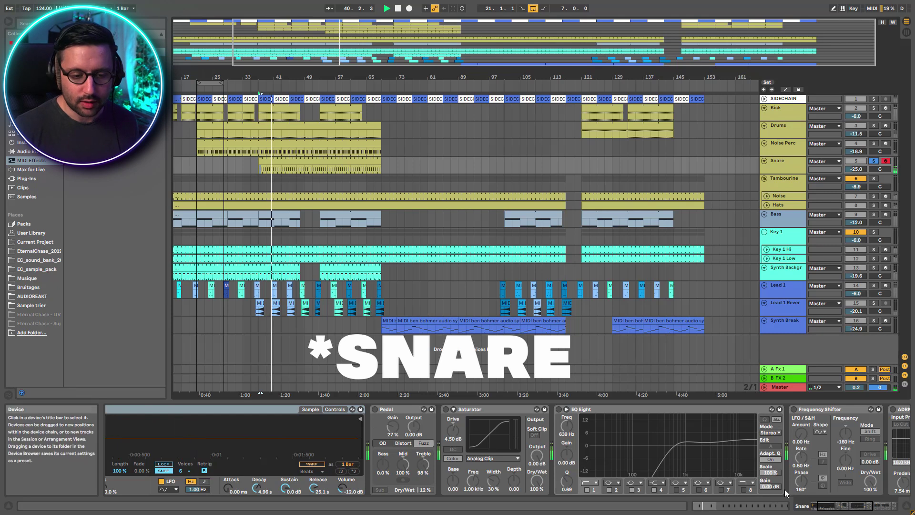
Turn Pedal, Saturator and EQ Eight back on one after another in the Snare chain while it plays.
drag(833, 506, 829, 506)
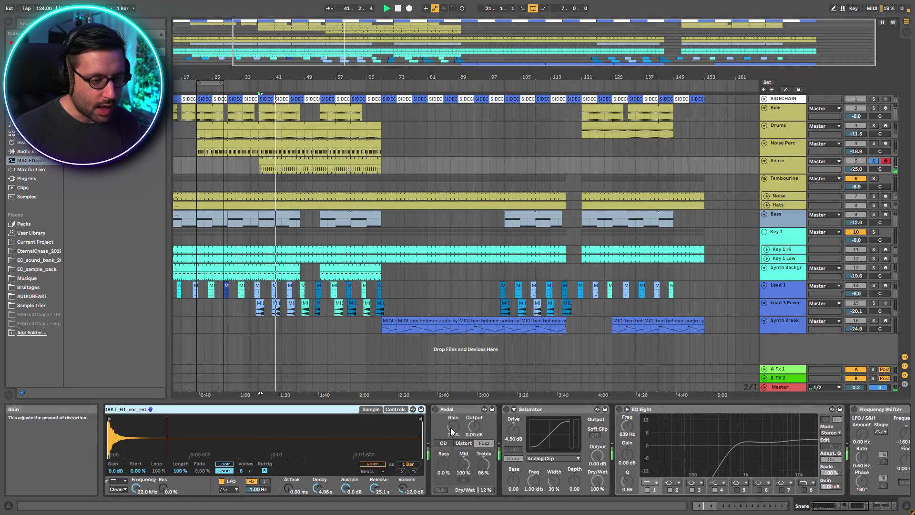
click(434, 409)
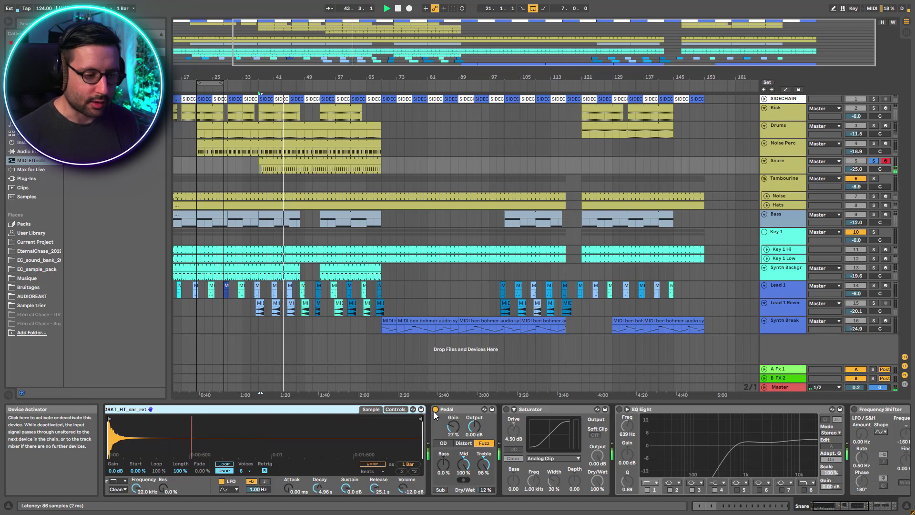
click(507, 409)
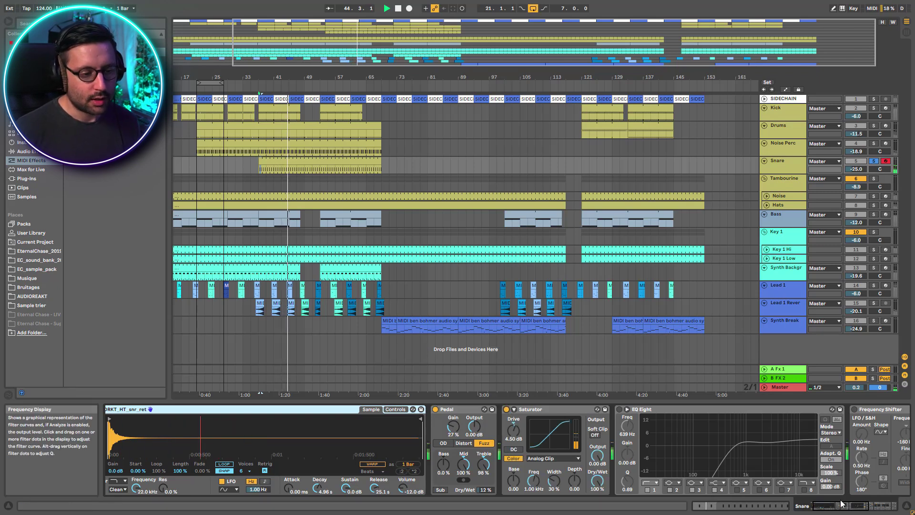
scroll(405, 438, right, 5)
click(309, 410)
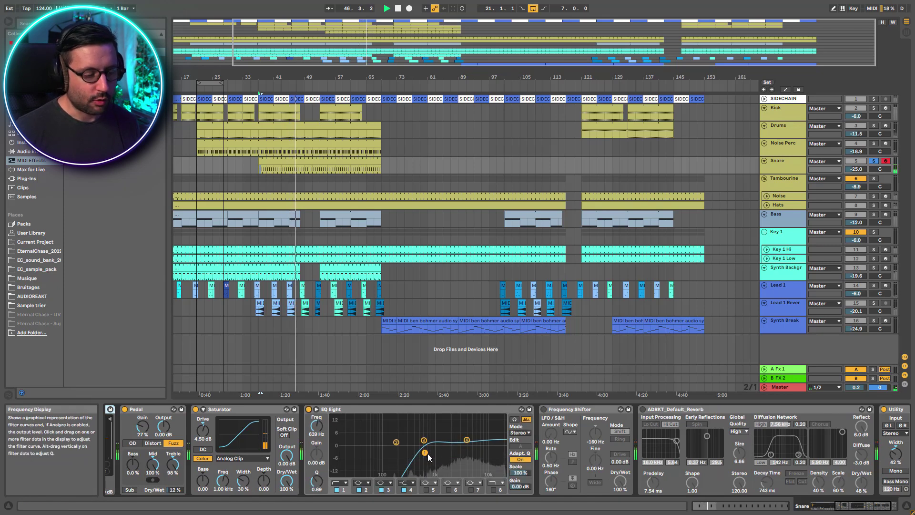
Turn Frequency Shifter and the reverb back on in the Snare chain and replay it from bar 37.
click(543, 409)
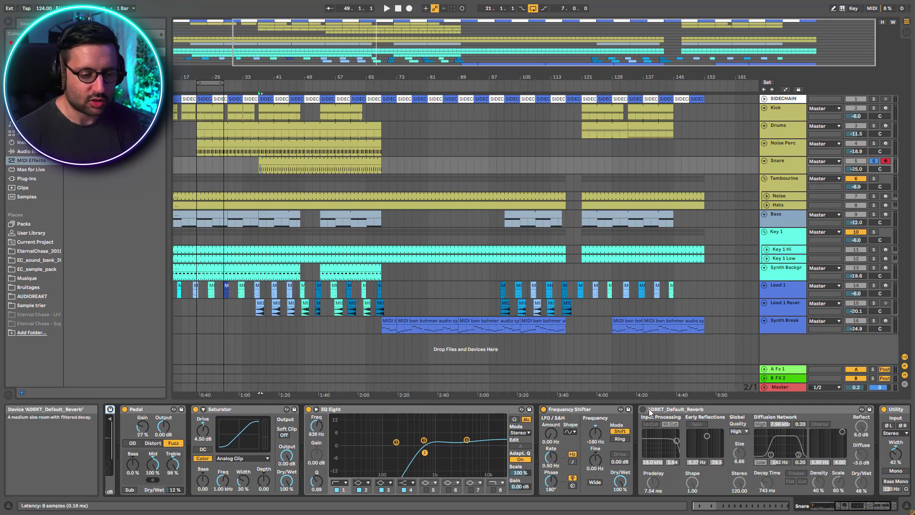
key(space)
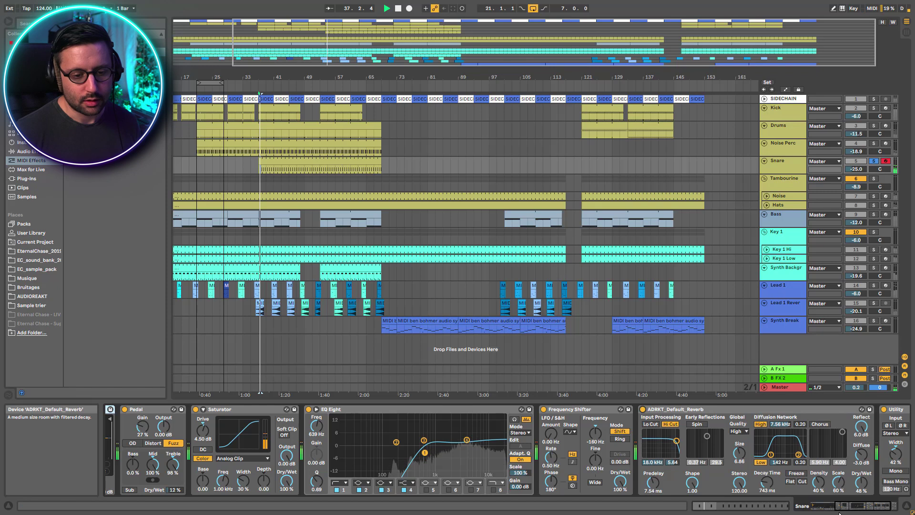
click(865, 507)
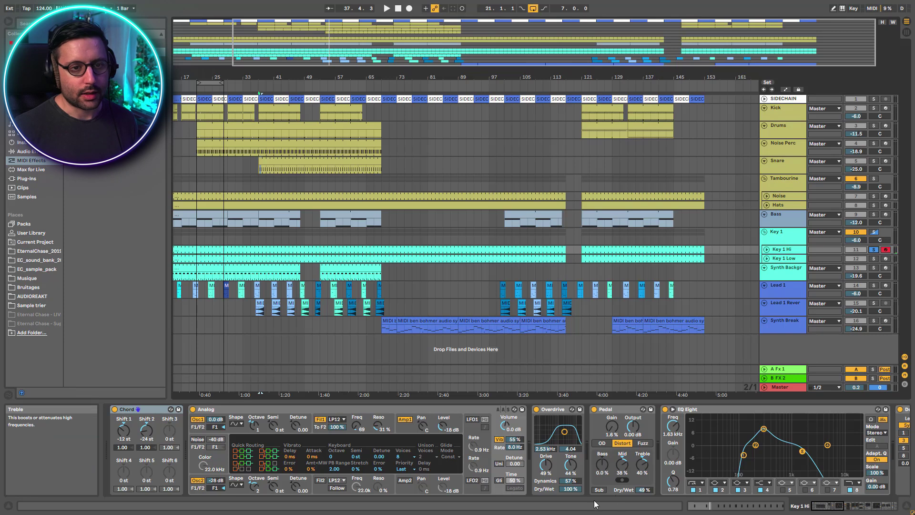
Bypass the effects in the Key 1 Hi device chain, working back from Utility at its end to Delay and the devices before it.
drag(823, 509, 850, 495)
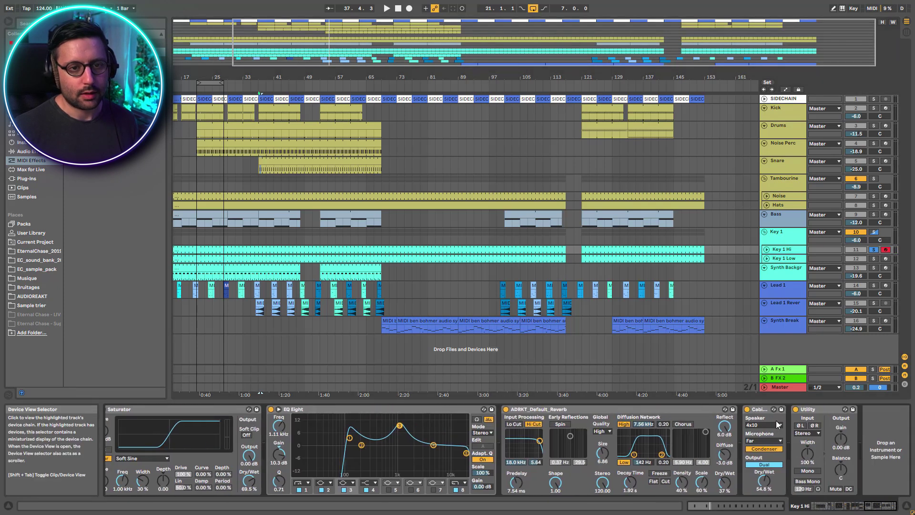
click(796, 410)
click(747, 408)
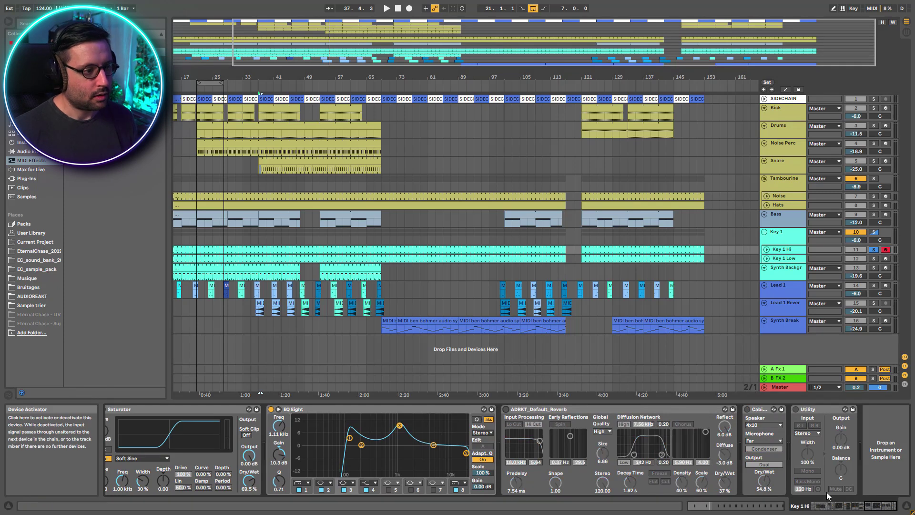
drag(874, 506, 850, 507)
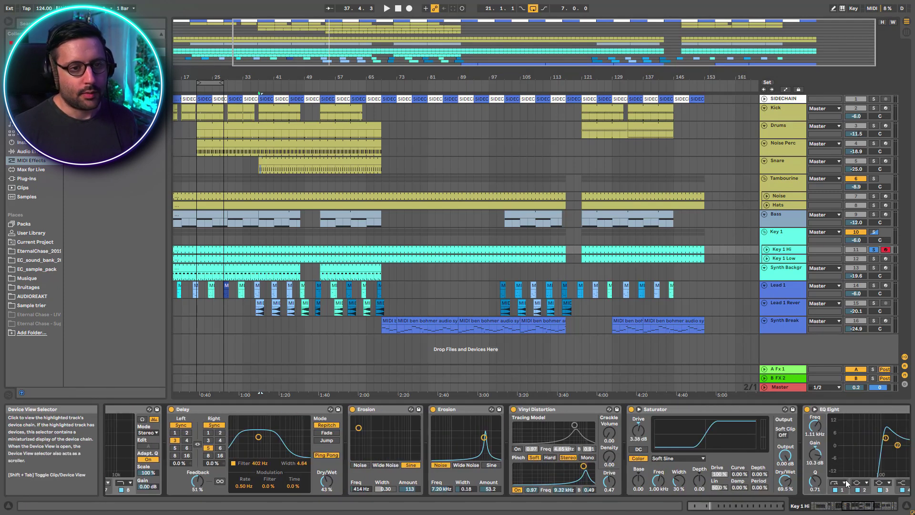
click(807, 408)
click(631, 409)
click(513, 409)
click(433, 409)
click(352, 408)
click(171, 409)
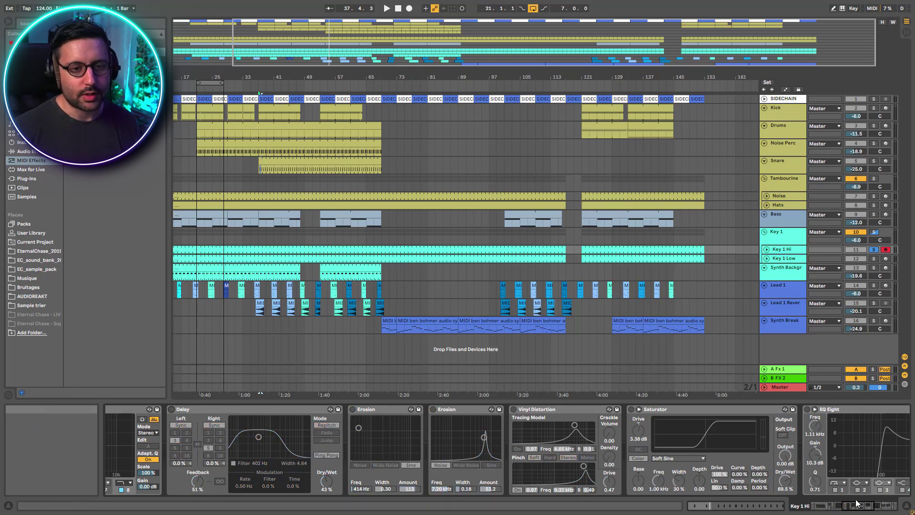
drag(856, 502, 819, 506)
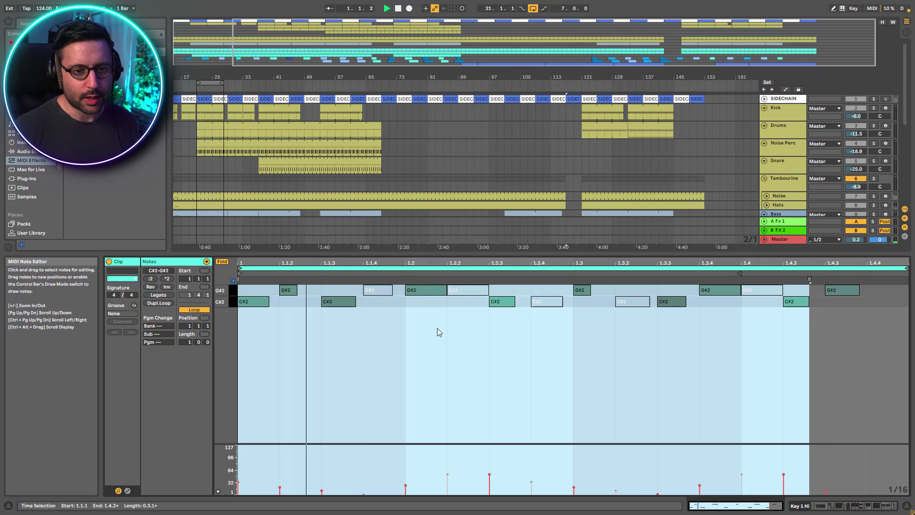
Examine the notes of the playing Key 1 Hi clip, selecting the G#2 note at 1.1.4.
click(378, 291)
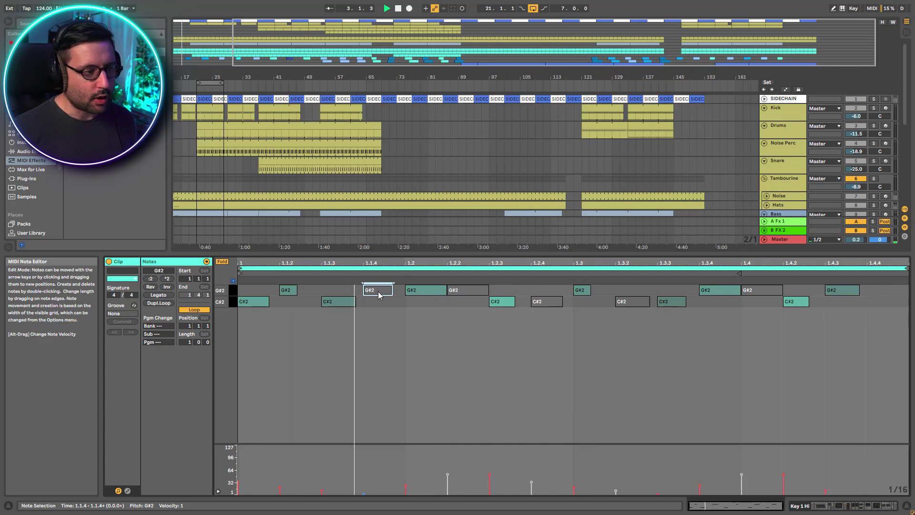
scroll(786, 190, down, 3)
click(873, 201)
scroll(870, 202, down, 2)
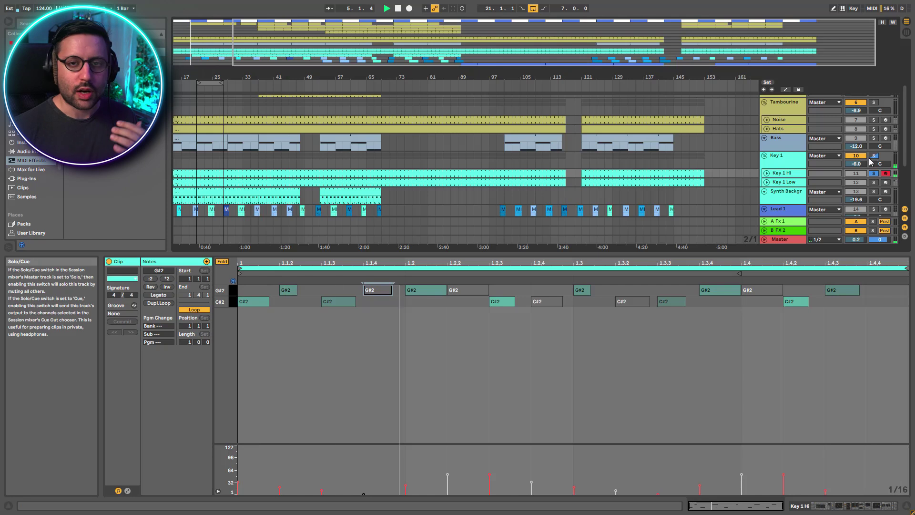
Set Analog's volume on Key 1 Hi to 6.0 dB and display the settings of its two oscillators.
double_click(778, 174)
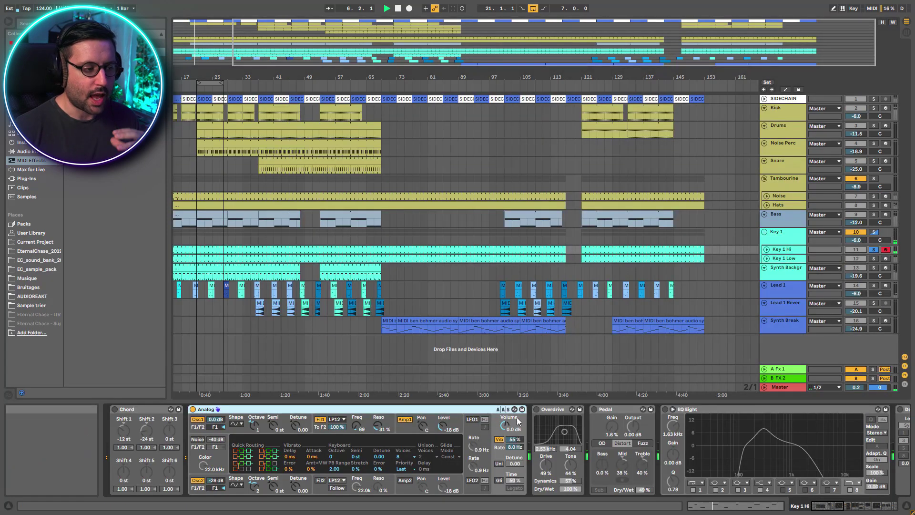
drag(506, 428, 507, 414)
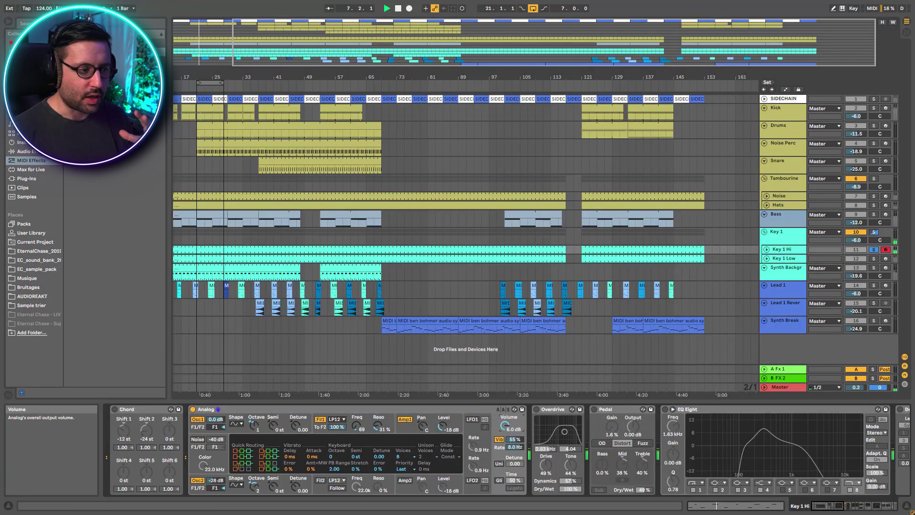
click(229, 430)
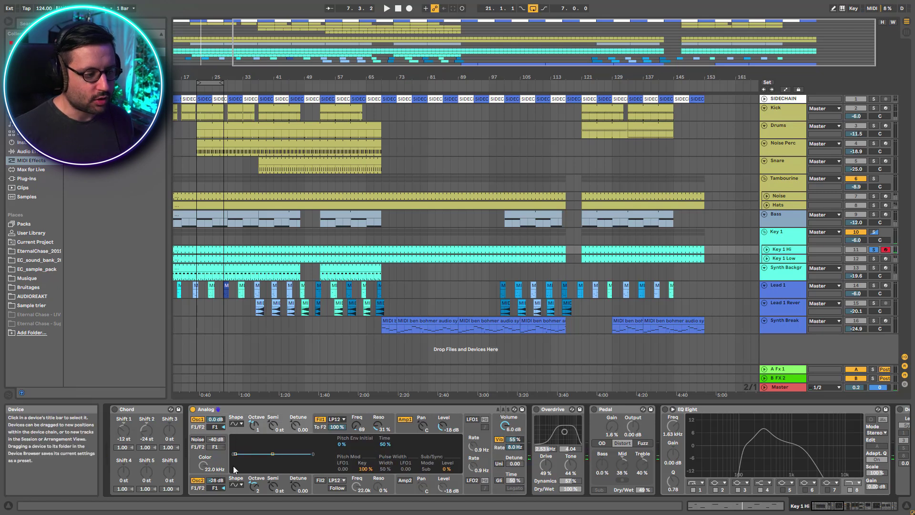
click(233, 492)
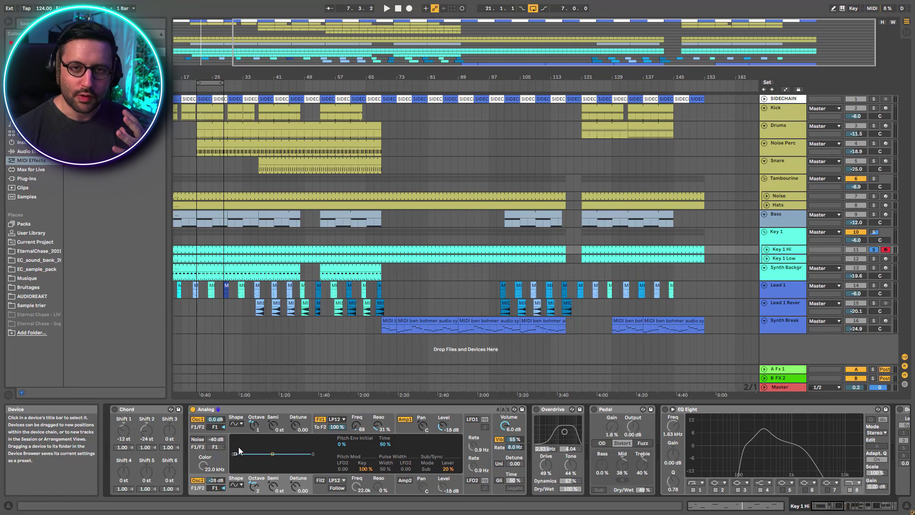
Play Key 1 Hi from the start with Chord enabled and turn its Delay back on.
key(space)
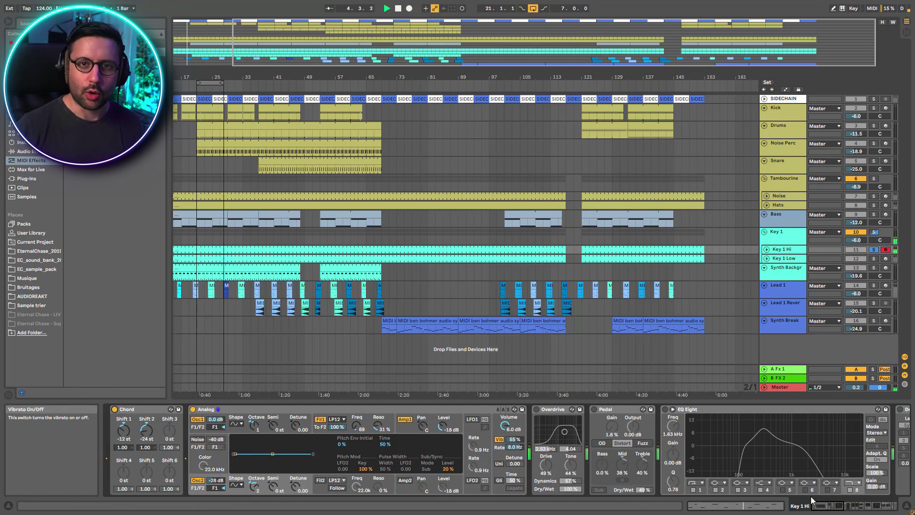
drag(821, 505, 647, 499)
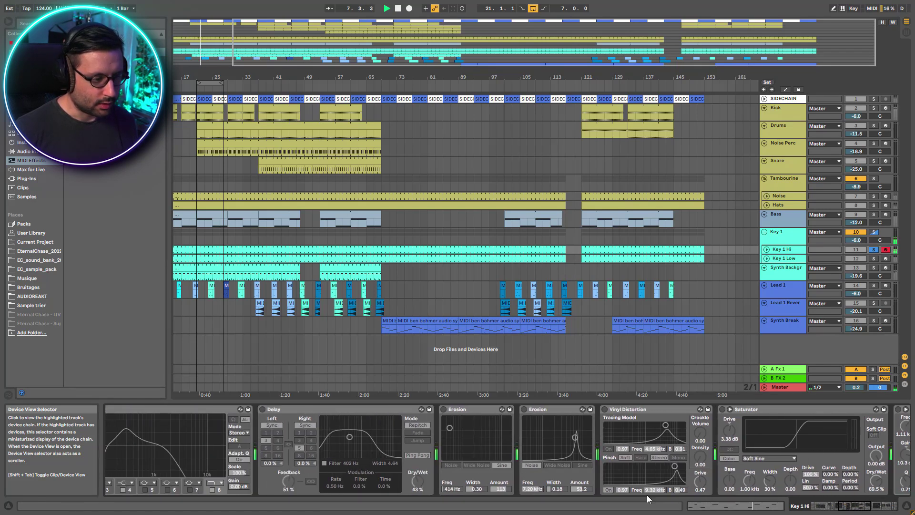
click(262, 409)
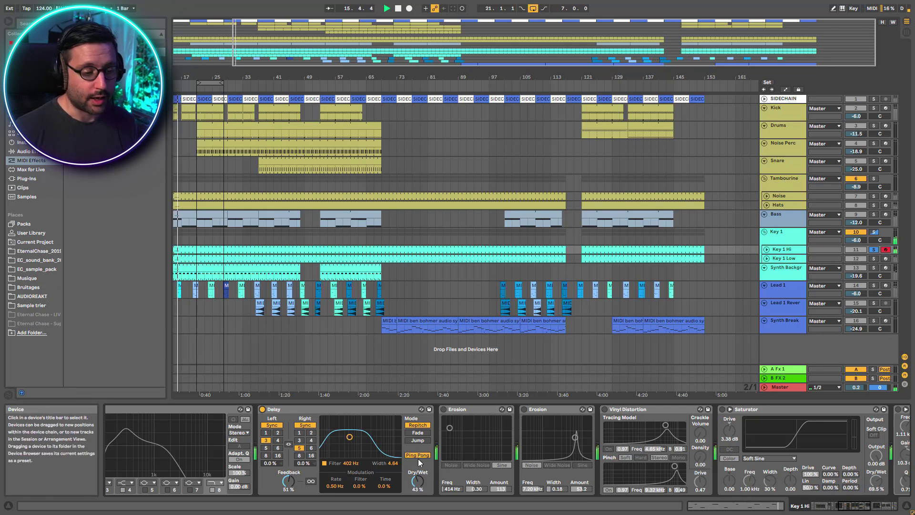
Turn the ADRKT_Default_Reverb and Saturator back on in the Key 1 Hi chain during playback.
scroll(738, 467, right, 5)
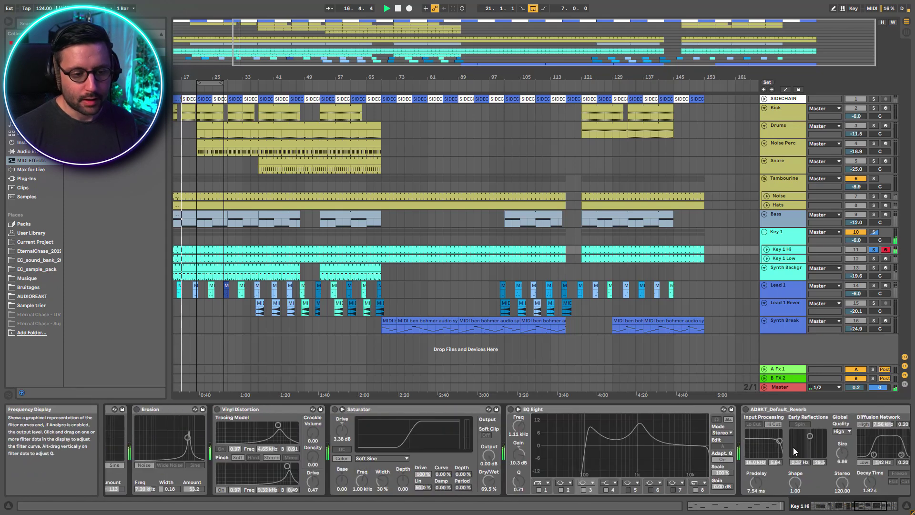
click(756, 411)
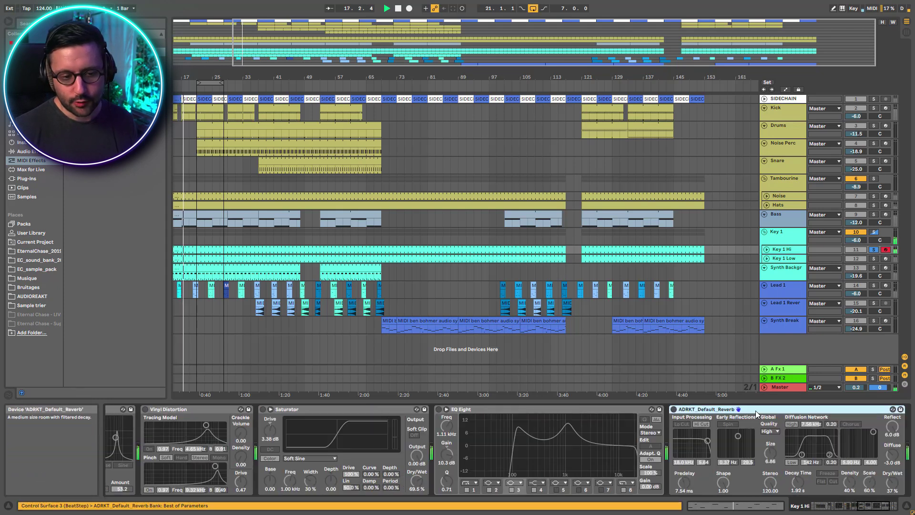
click(674, 410)
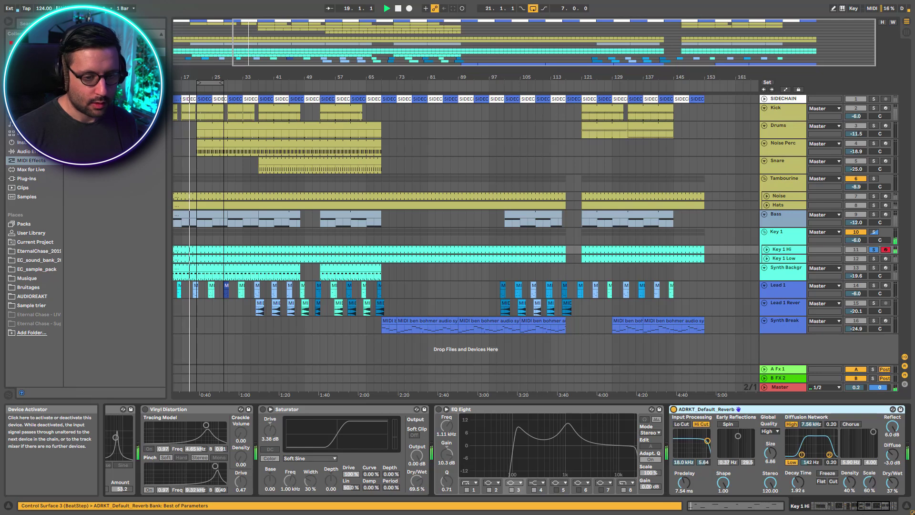
click(877, 508)
drag(876, 507, 873, 507)
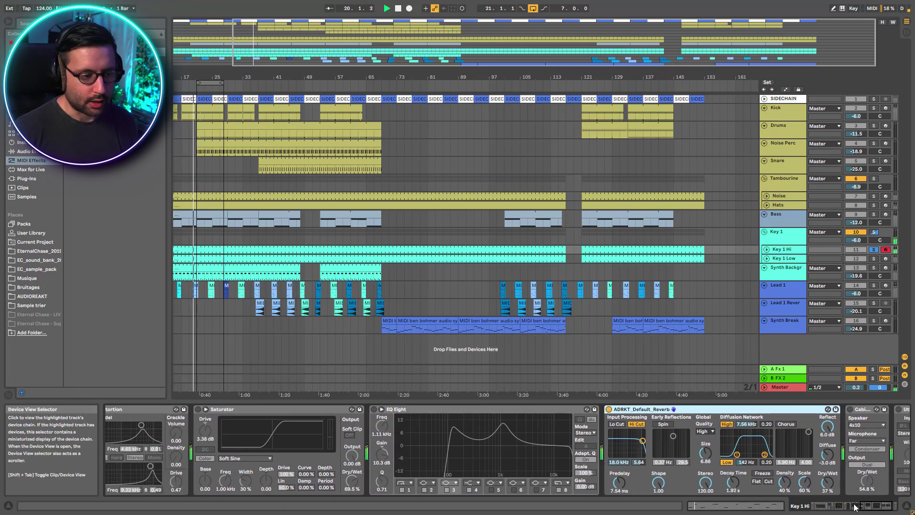
click(198, 410)
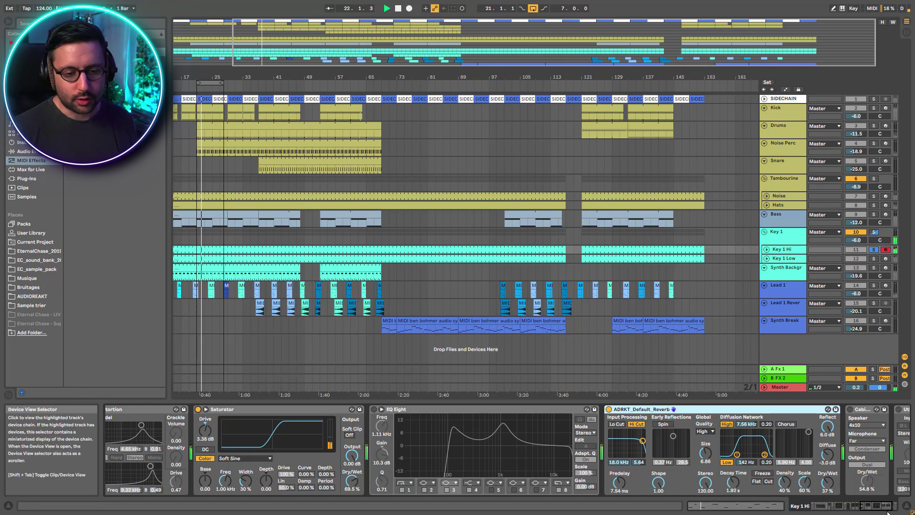
Turn Overdrive back on after Analog in the Key 1 Hi chain.
click(847, 507)
drag(847, 505, 829, 505)
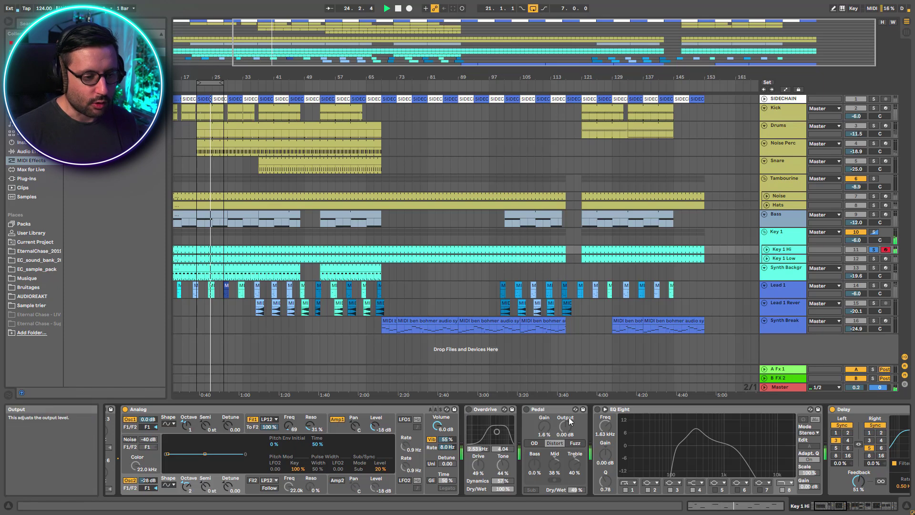
click(469, 409)
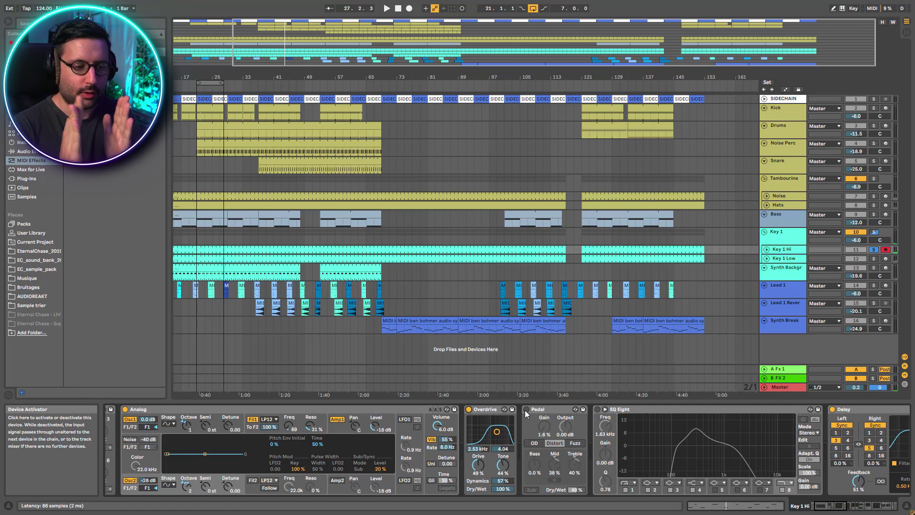
Play Key 1 Hi from the start and turn on the EQ Eight before Delay, selecting its band 3, and the Pedal.
click(604, 415)
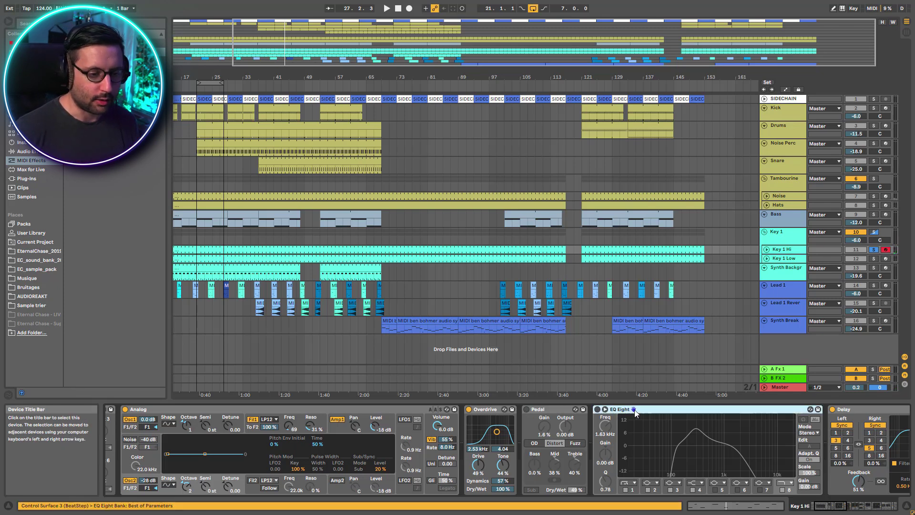
key(space)
click(597, 409)
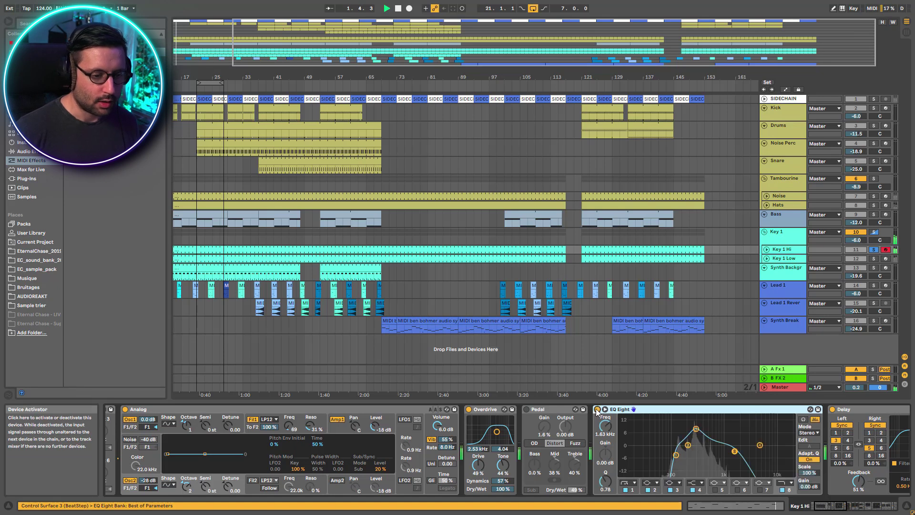
click(695, 429)
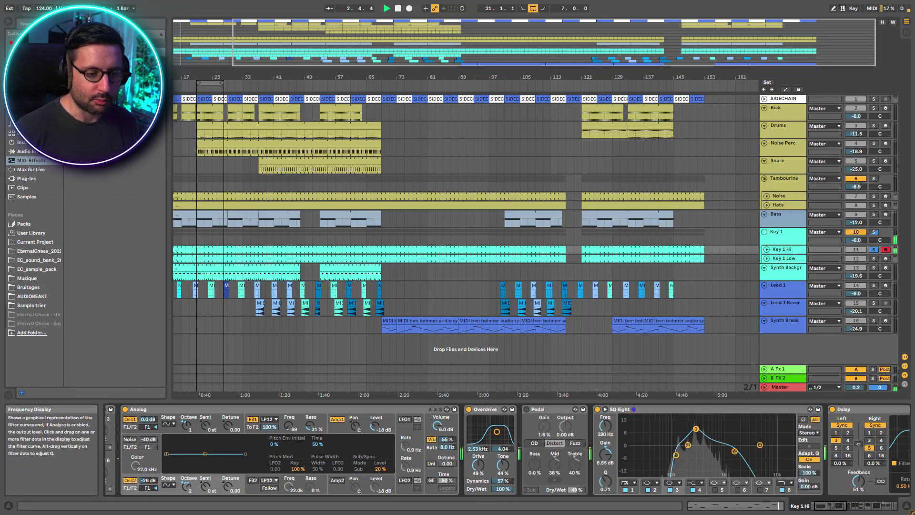
click(526, 411)
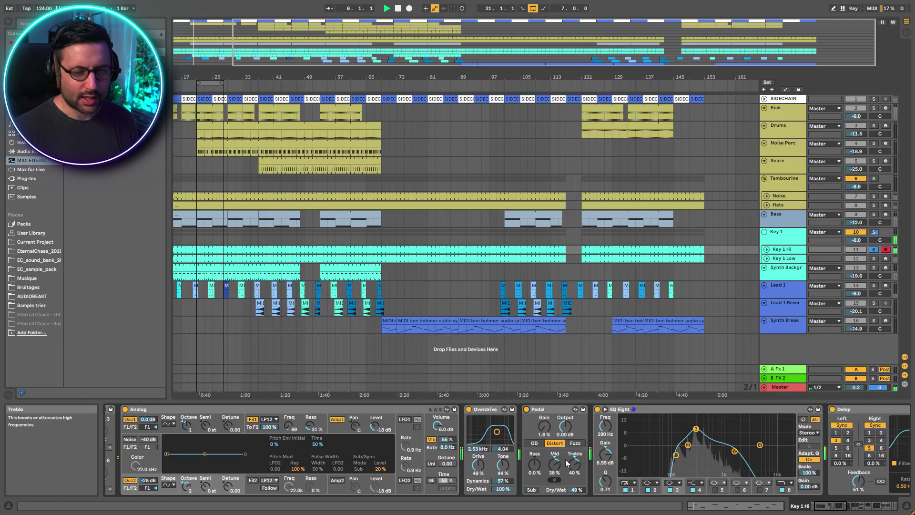
Turn on the first Erosion after Delay in the Key 1 Hi chain during playback, and stop playback.
click(526, 410)
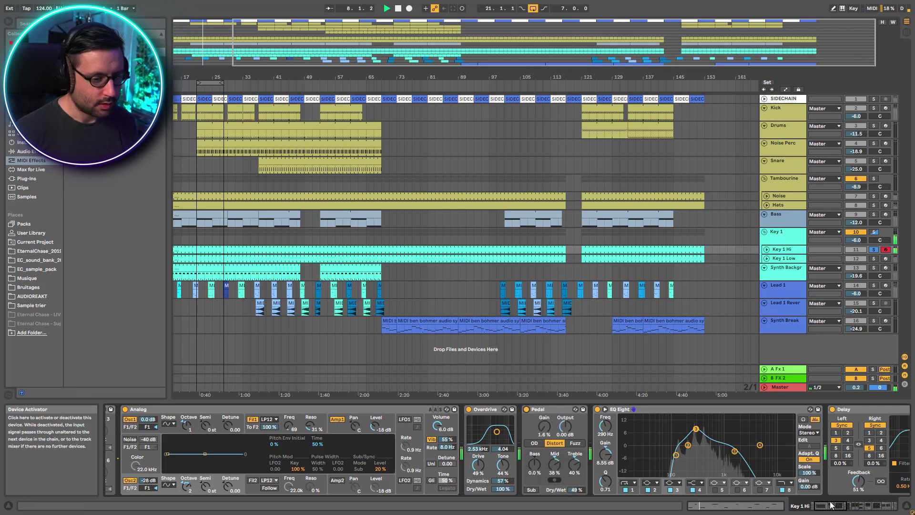
click(866, 508)
drag(866, 507, 860, 507)
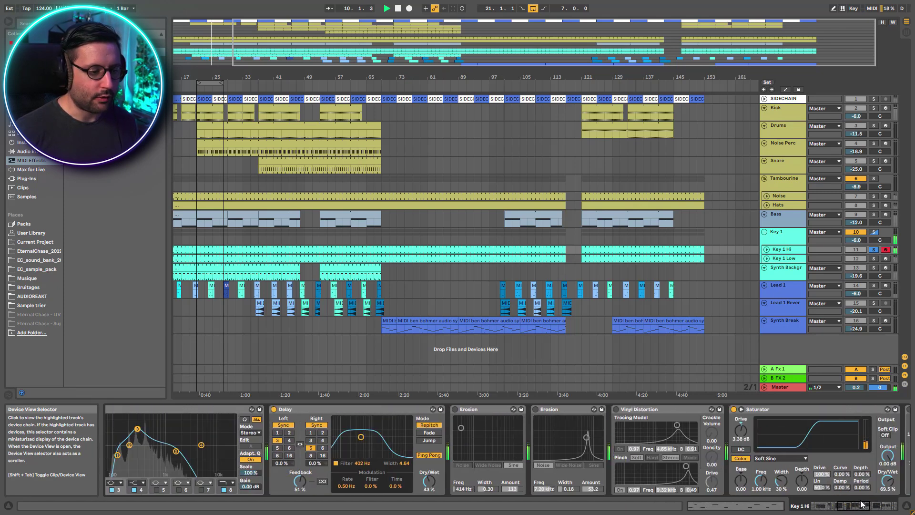
click(476, 410)
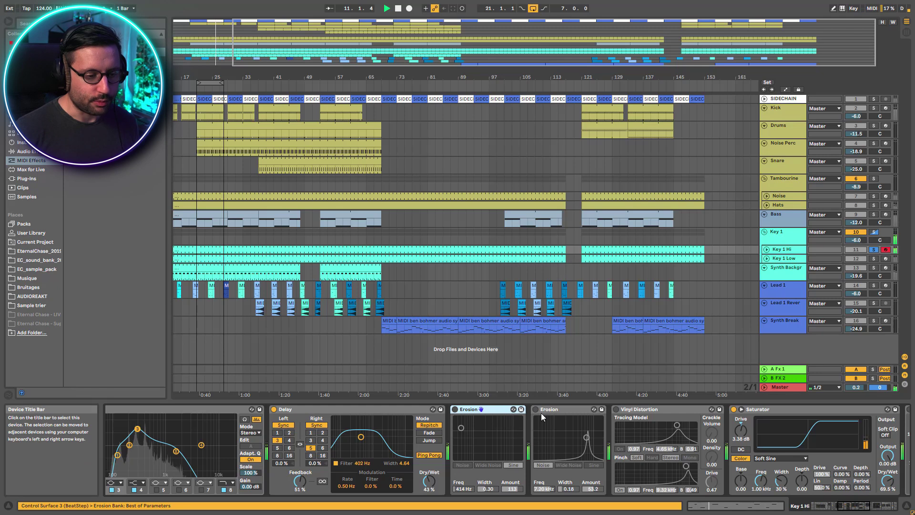
click(554, 413)
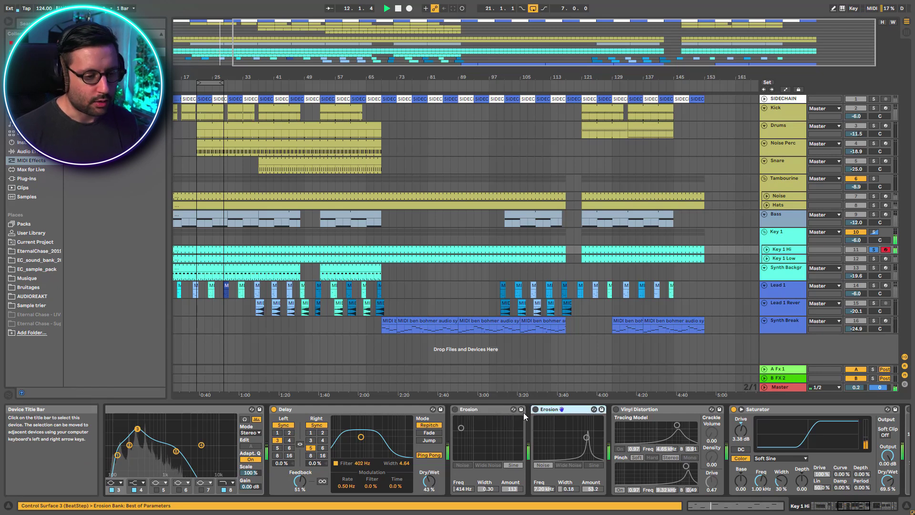
click(484, 413)
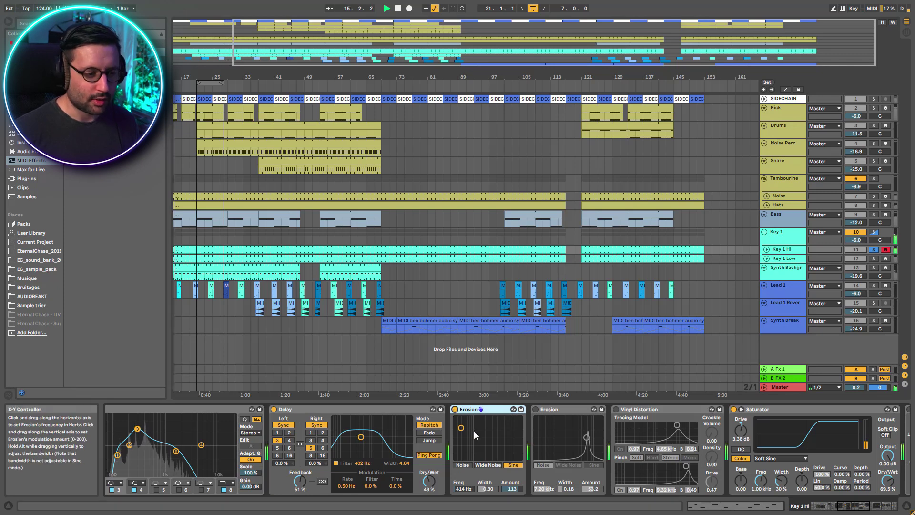
key(space)
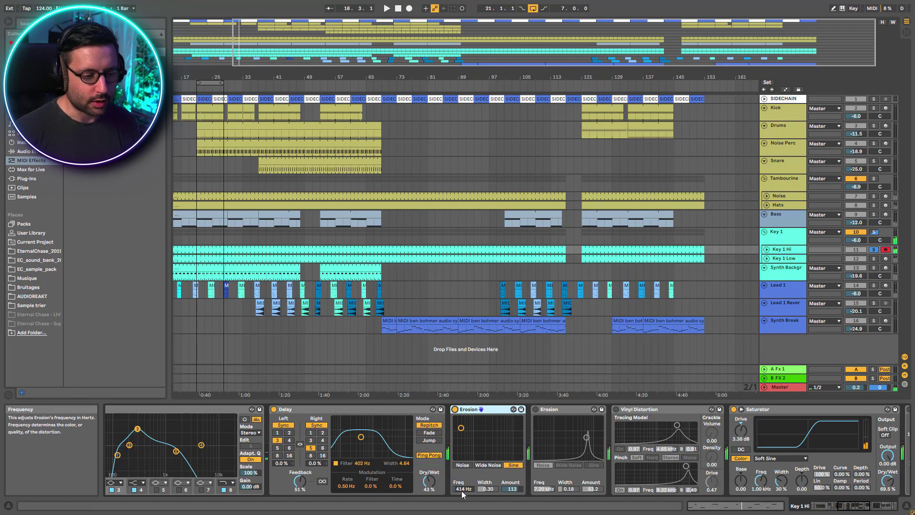
Insert a Spectrum directly after Delay in the Key 1 Hi chain and view it expanded during playback.
click(358, 409)
click(23, 151)
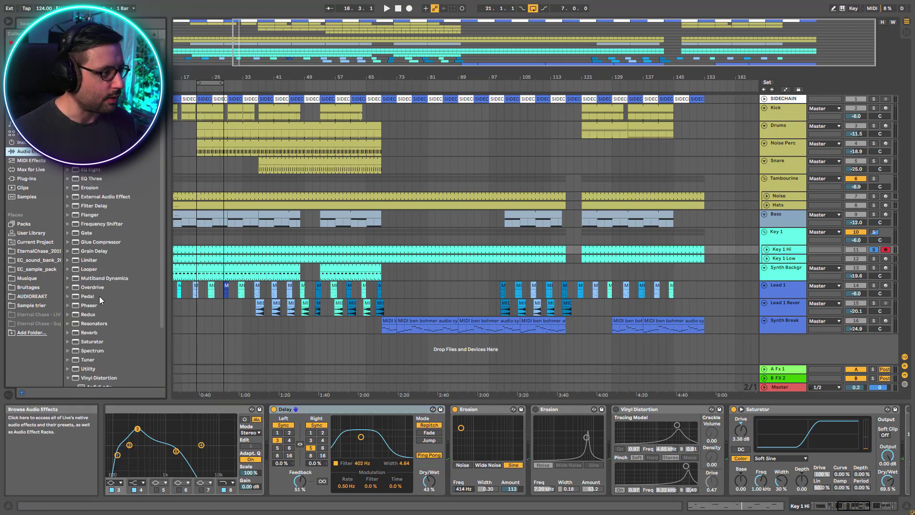
scroll(95, 324, down, 2)
double_click(92, 331)
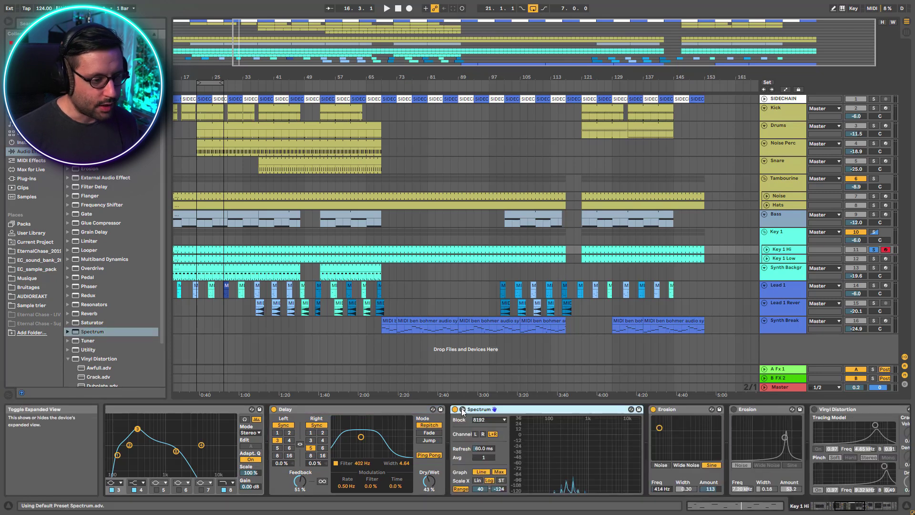
click(462, 409)
key(space)
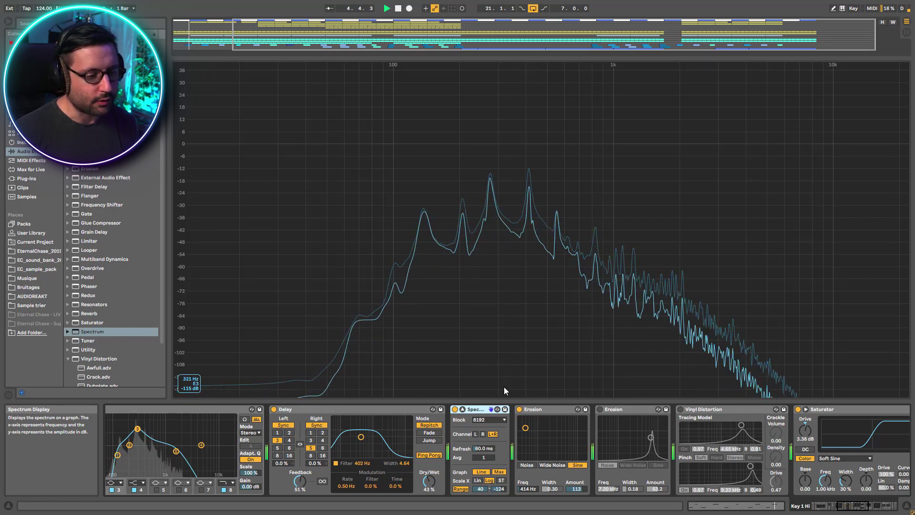
Turn off and collapse the Spectrum after Delay, and delete it from the chain.
click(455, 408)
click(463, 409)
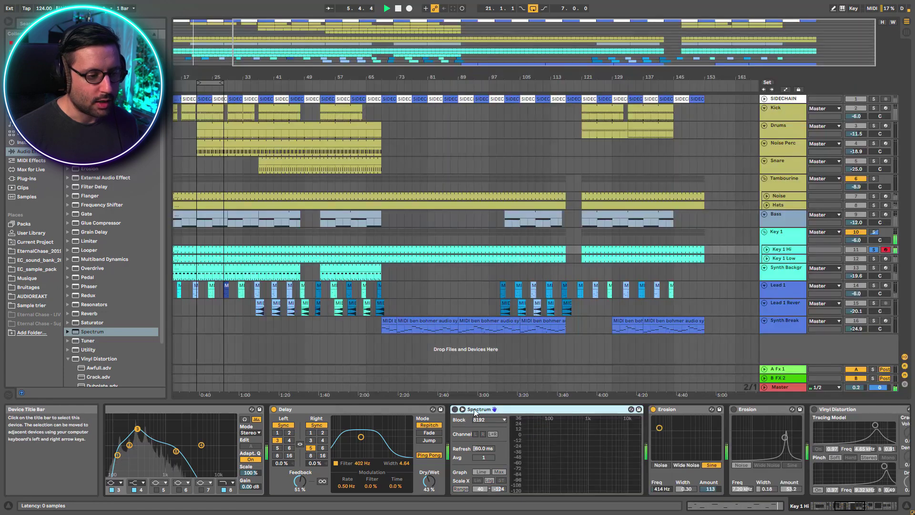
key(Delete)
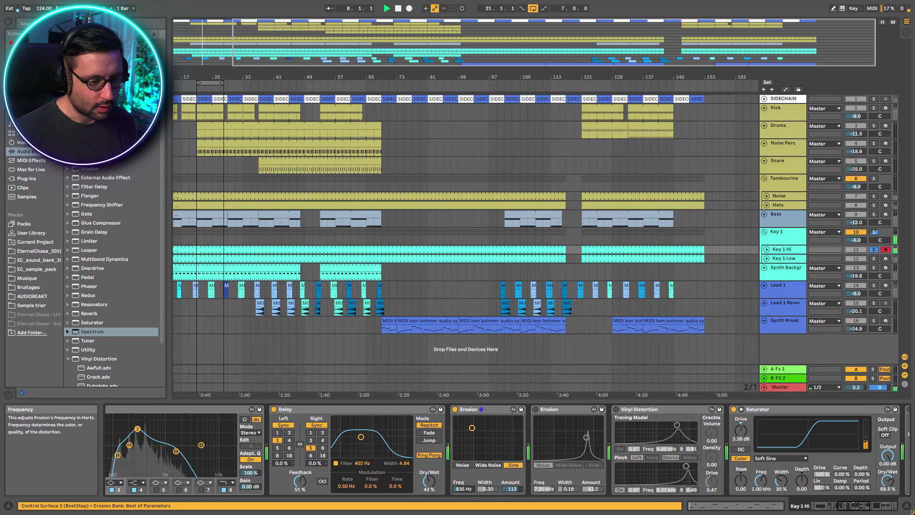
Set the first Erosion's frequency back to 414 Hz and turn on the second Erosion.
drag(463, 489, 463, 487)
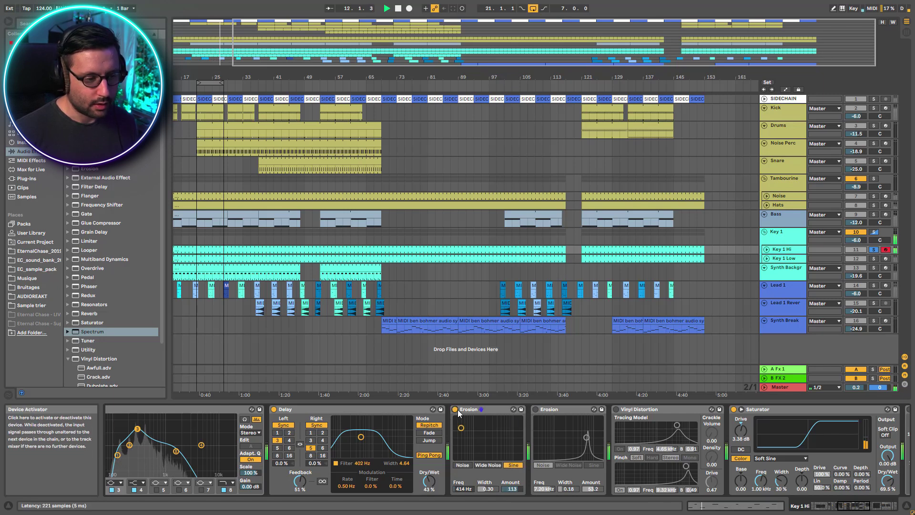
click(536, 410)
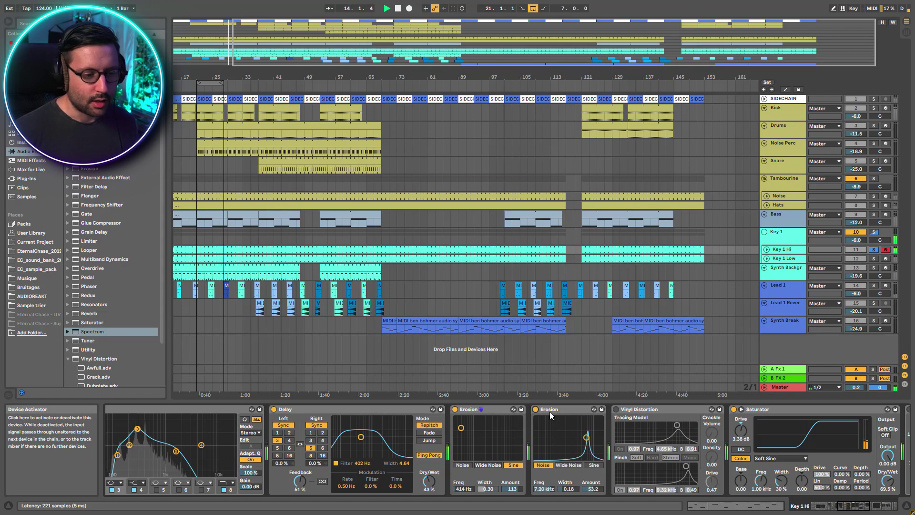
click(552, 412)
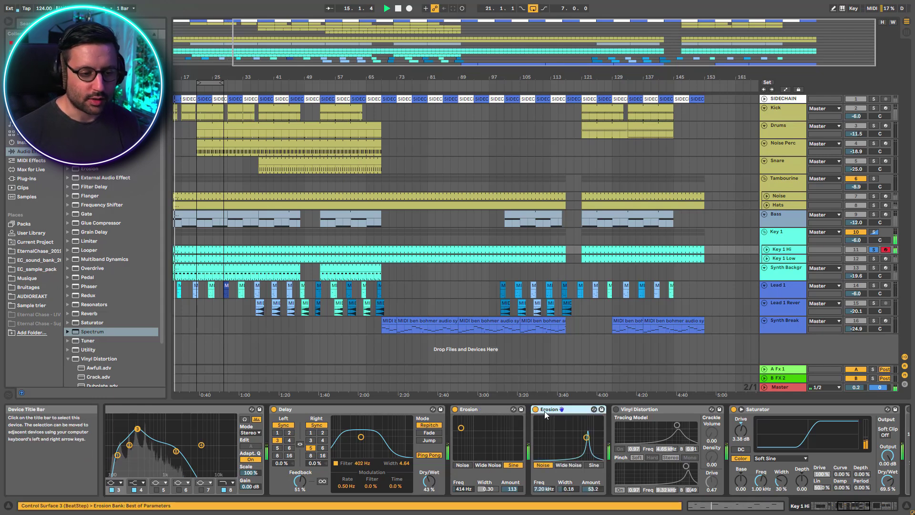
Turn on Vinyl Distortion, comparing it off and on, and turn on the EQ Eight after Saturator in the Key 1 Hi chain.
click(616, 409)
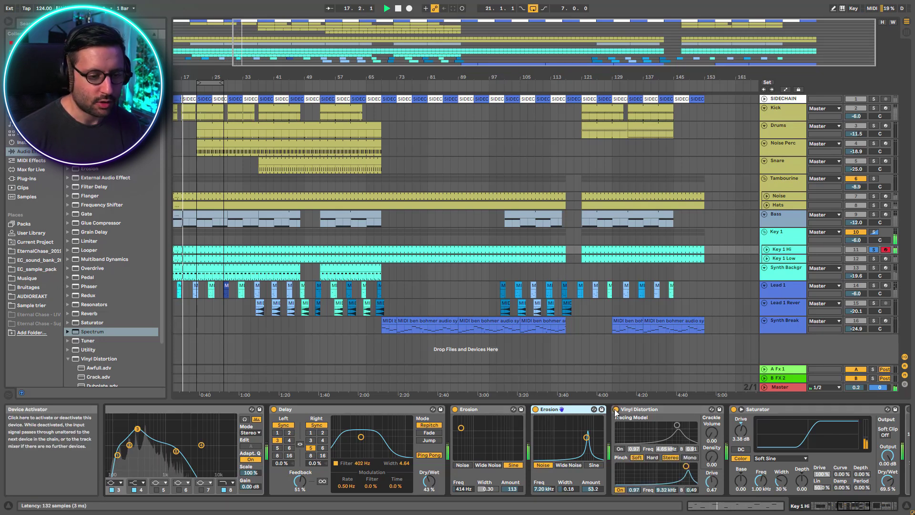
click(615, 409)
click(616, 409)
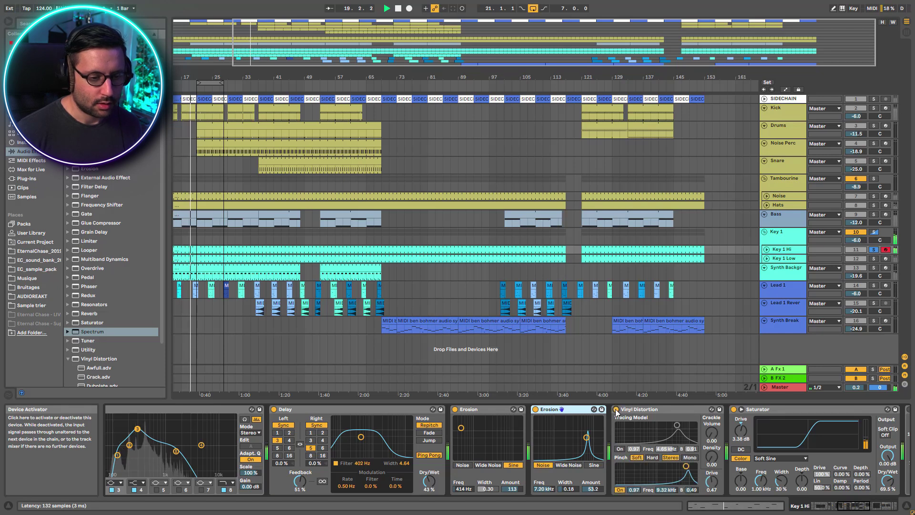
drag(851, 507, 869, 509)
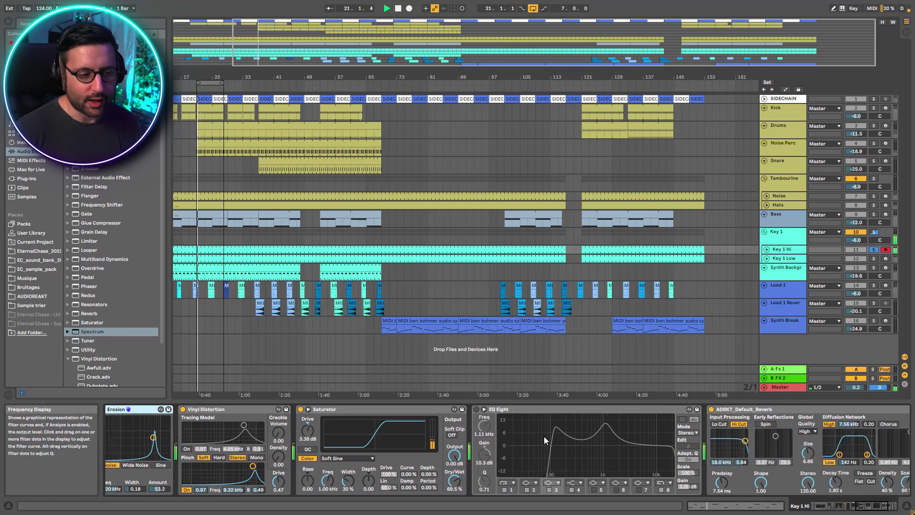
click(476, 411)
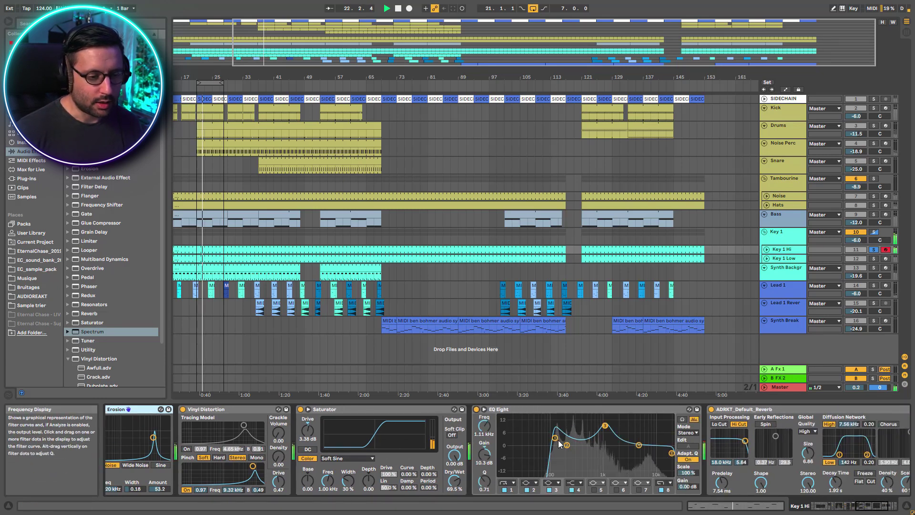
Compare the Key 1 Hi sound with Cabinet on and off, leave Cabinet on, and stop playback.
drag(874, 510, 885, 511)
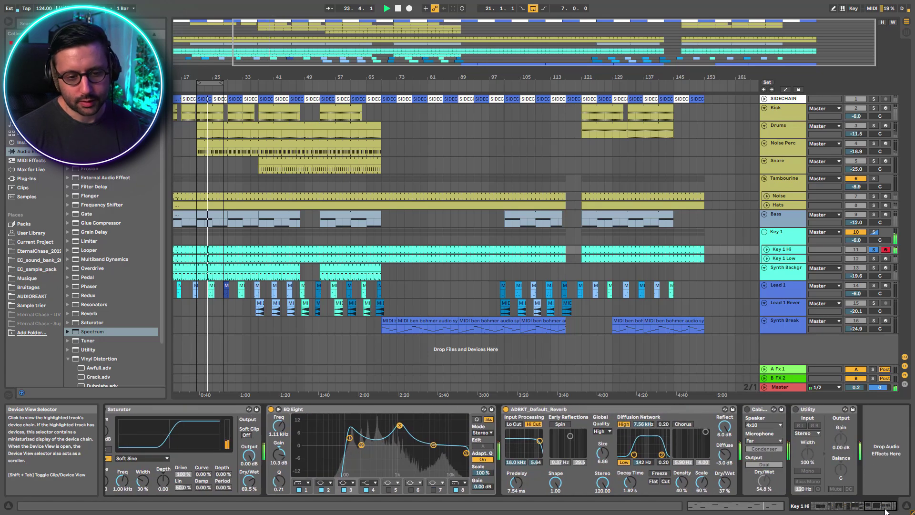
click(747, 409)
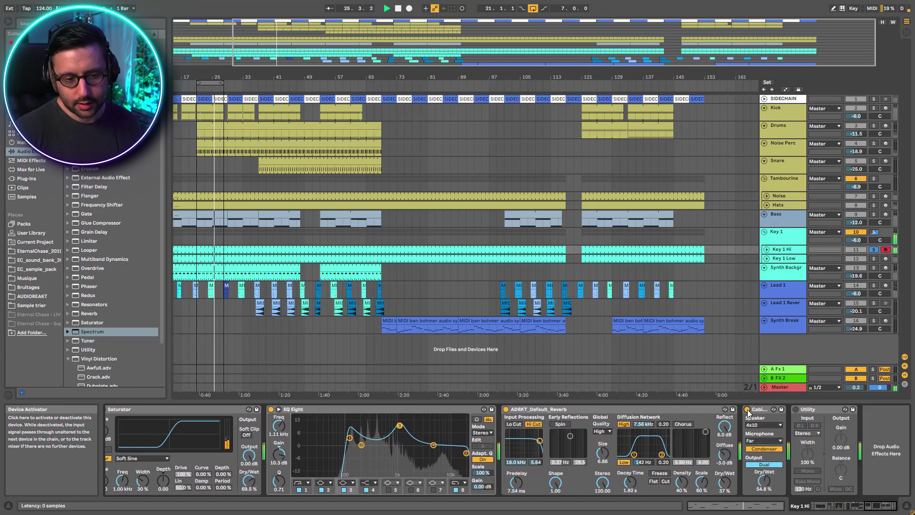
click(748, 410)
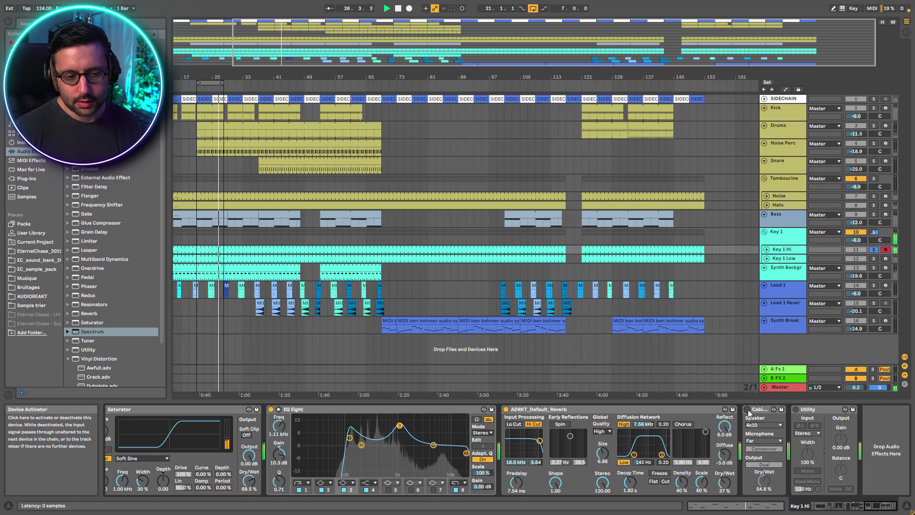
click(748, 410)
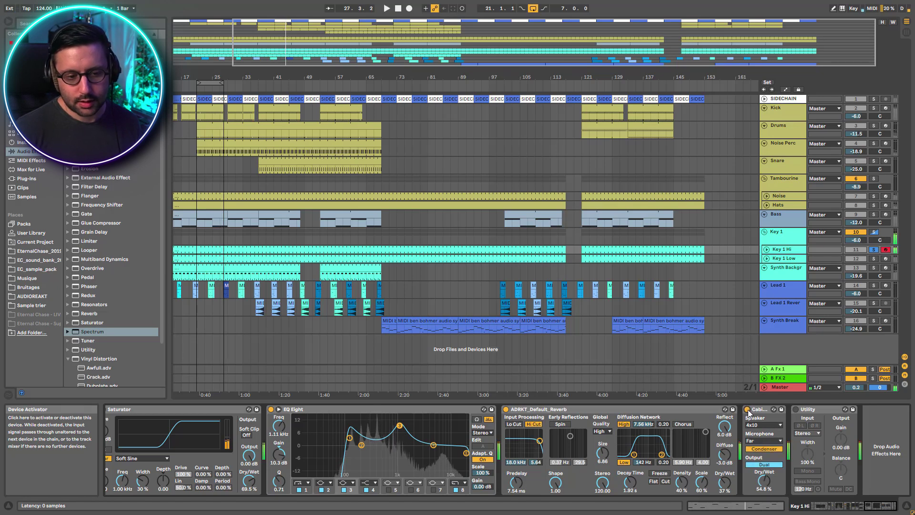
click(764, 411)
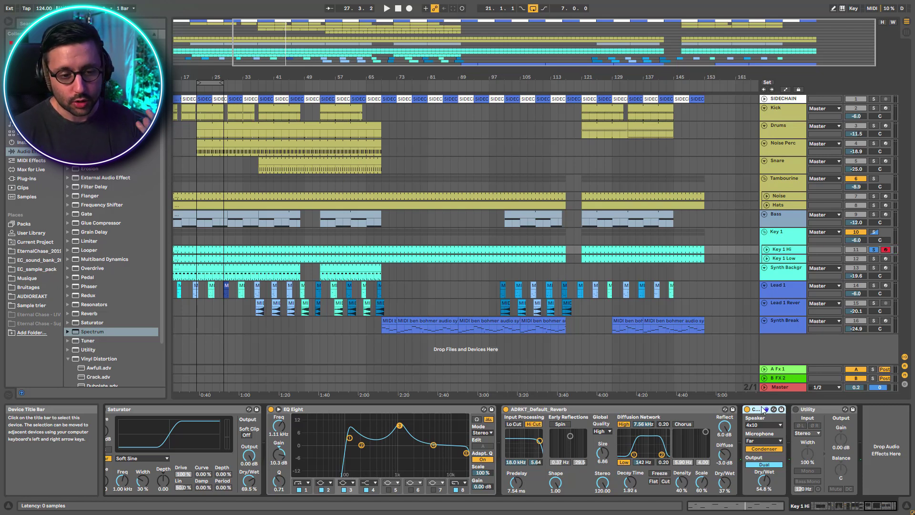
Play Key 1 Hi from the start, compare Cabinet off and on again, and turn on Utility.
key(space)
click(746, 409)
click(747, 409)
click(795, 409)
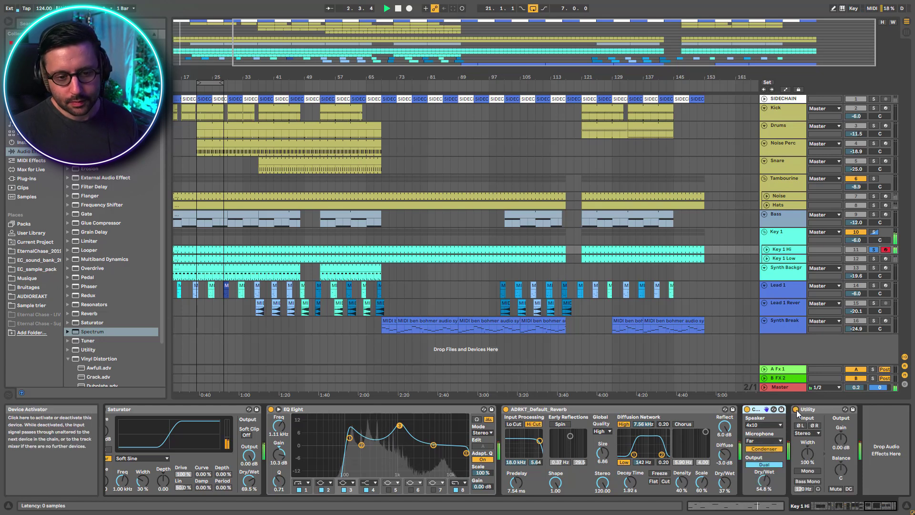
Solo and unfold the Key 1 Low track, open its MIDI clip before bar 121, and stop playback.
click(874, 258)
click(786, 258)
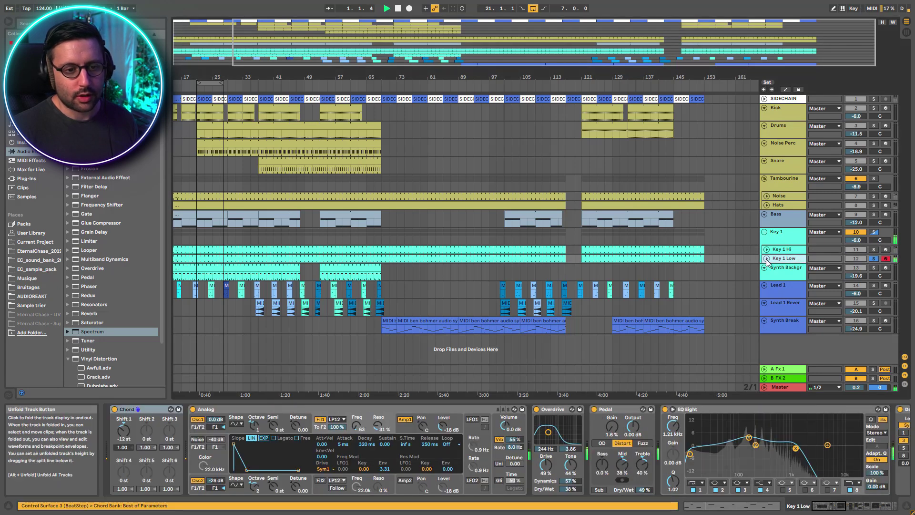
click(765, 259)
double_click(324, 261)
key(space)
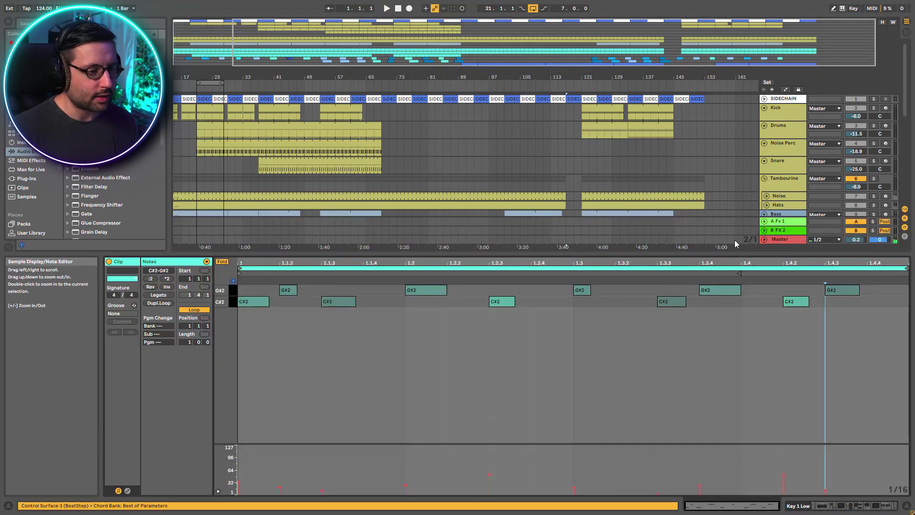
Show the Key 1 Low devices and examine the chain from Chord through to Utility during playback.
scroll(778, 200, down, 5)
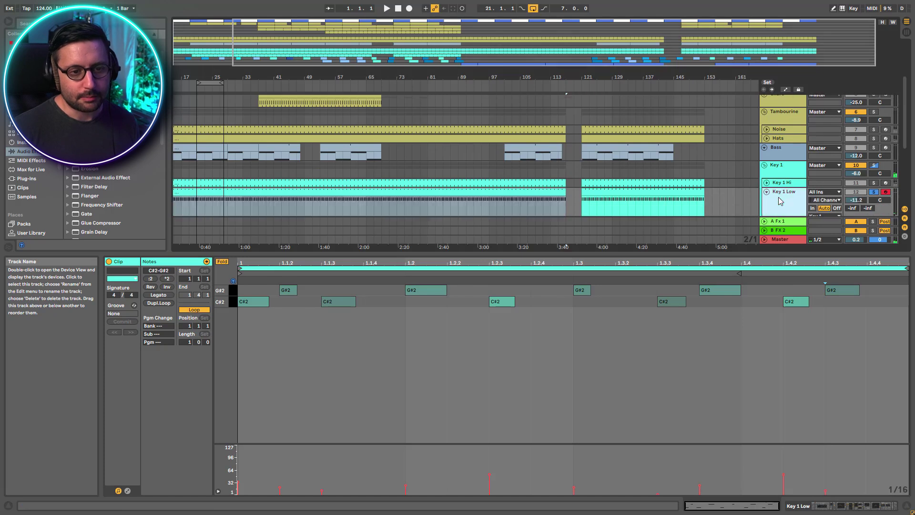
click(778, 196)
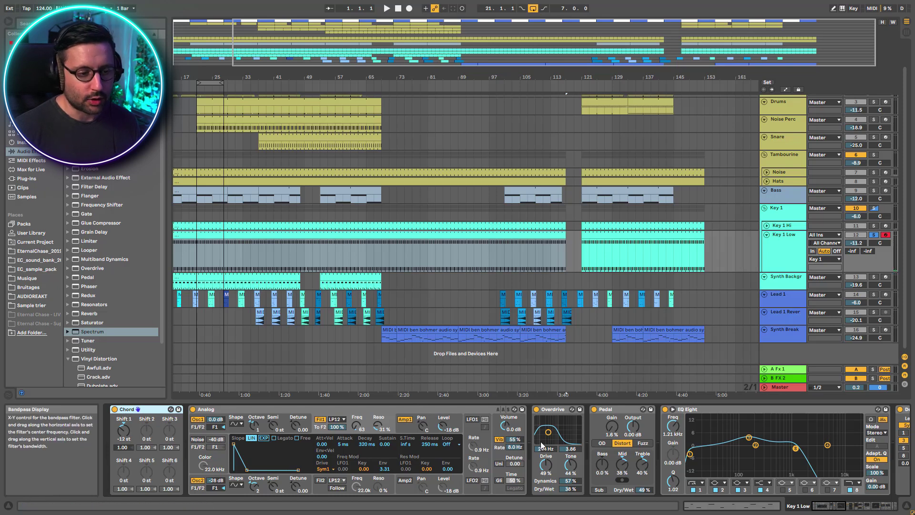
key(space)
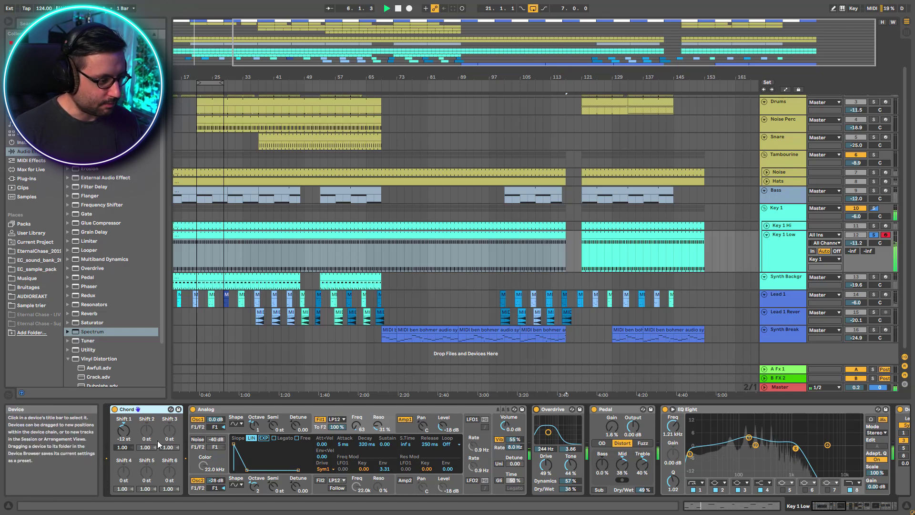
drag(833, 506, 871, 506)
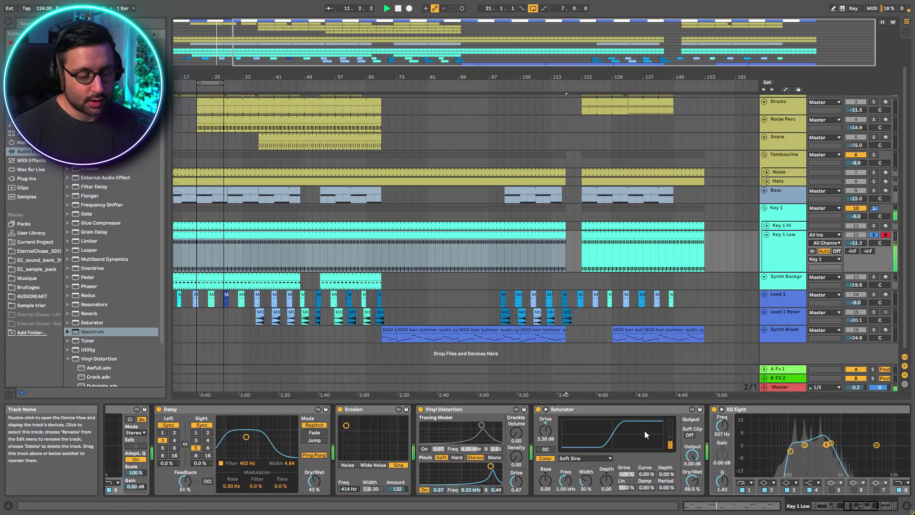
drag(863, 507, 882, 507)
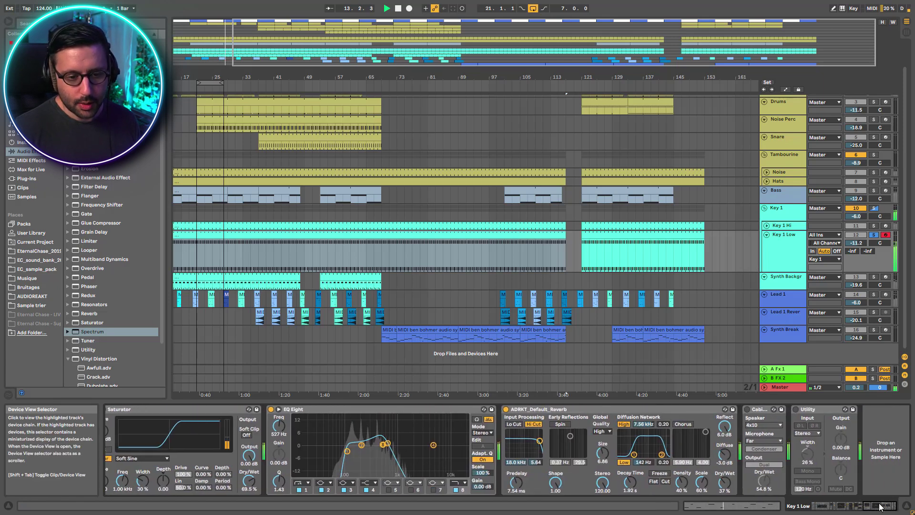
Solo the whole Key 1 group and the Tambourine group to hear them together.
click(874, 208)
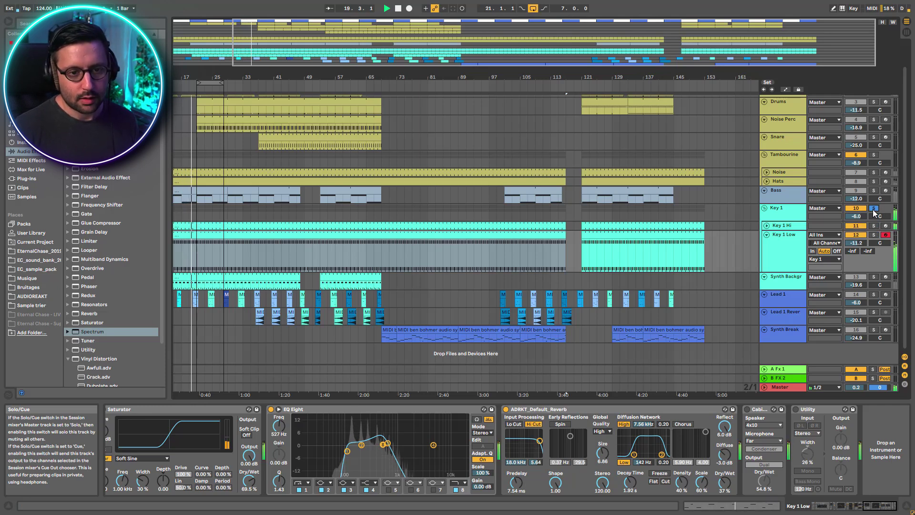
click(874, 155)
click(874, 209)
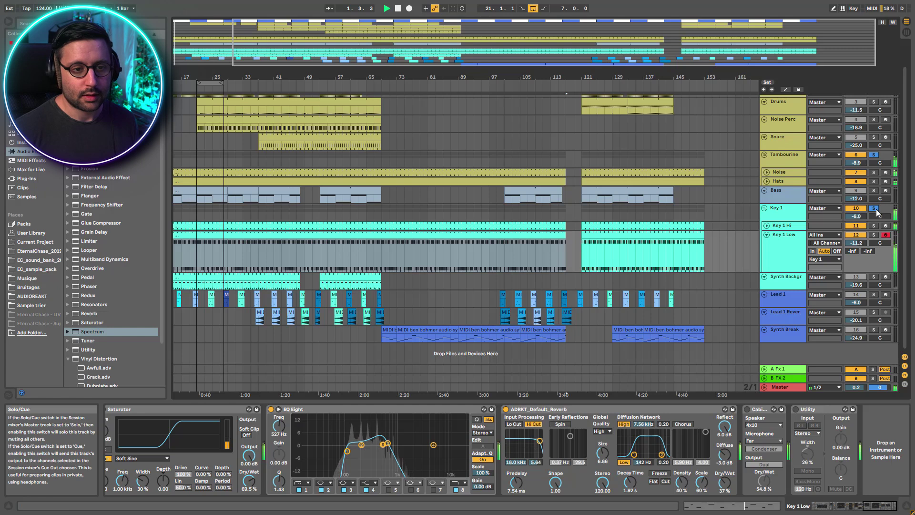
Show the arrangement from bar 1, solo the Noise track in the Tambourine group, and play it from the start.
click(786, 160)
click(363, 59)
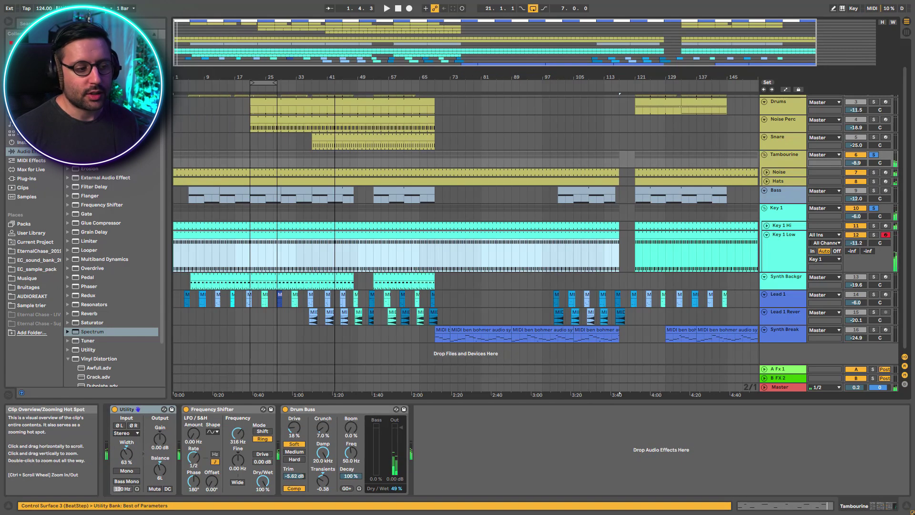
click(874, 172)
key(space)
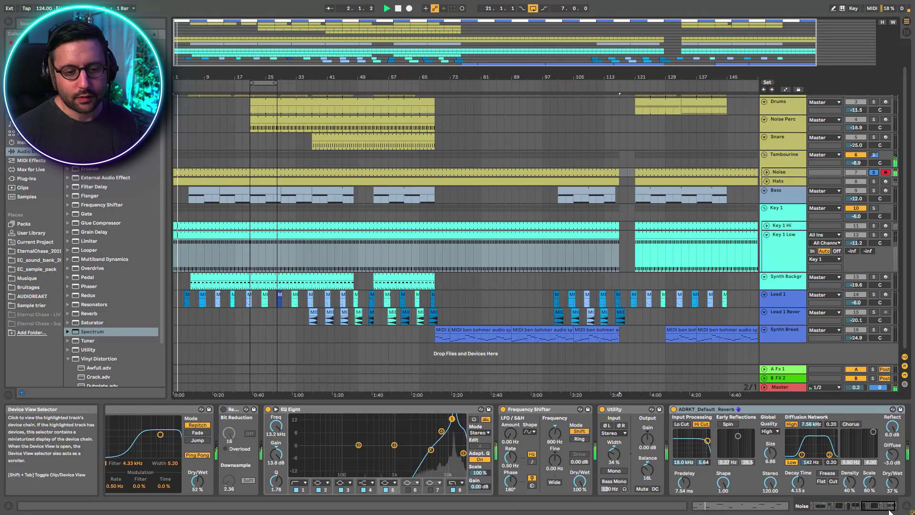
Compare the Hats and Noise tracks in solo, and bring the Noise track's Delay and Erosion devices into view.
drag(878, 506, 827, 507)
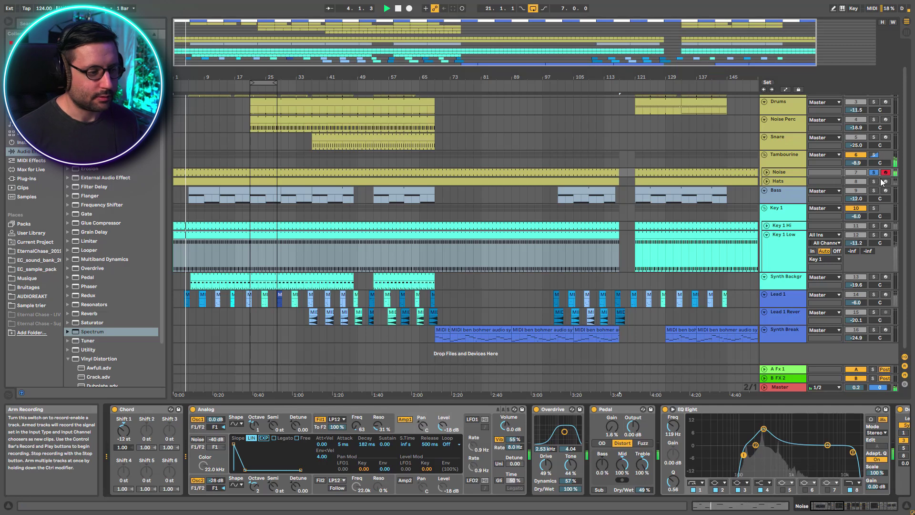
click(774, 182)
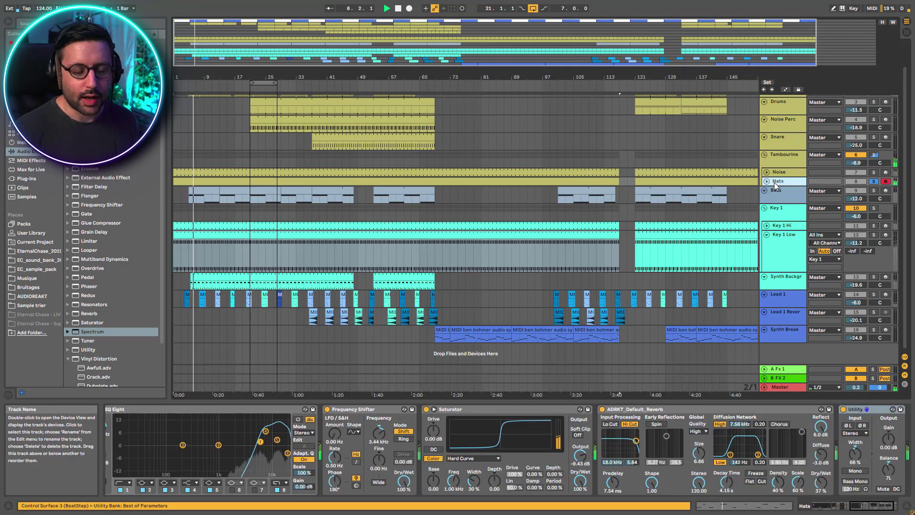
click(874, 173)
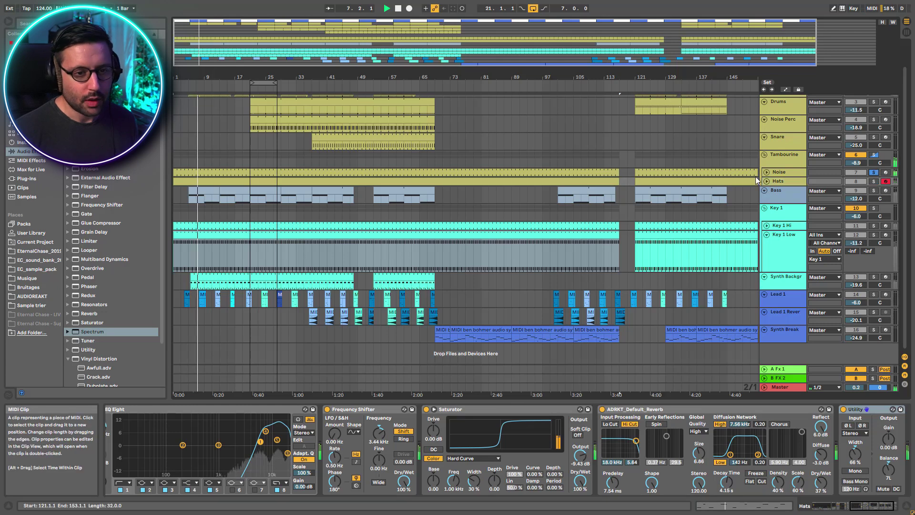
drag(881, 510, 842, 509)
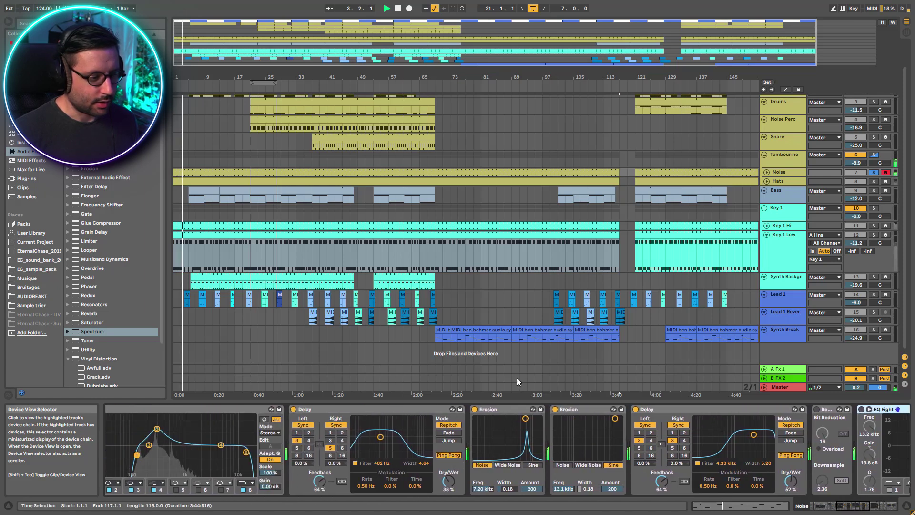
Toggle the Noise track's two Erosion devices off and on during playback to compare the sound, leaving the second one bypassed.
click(474, 409)
click(475, 409)
click(555, 410)
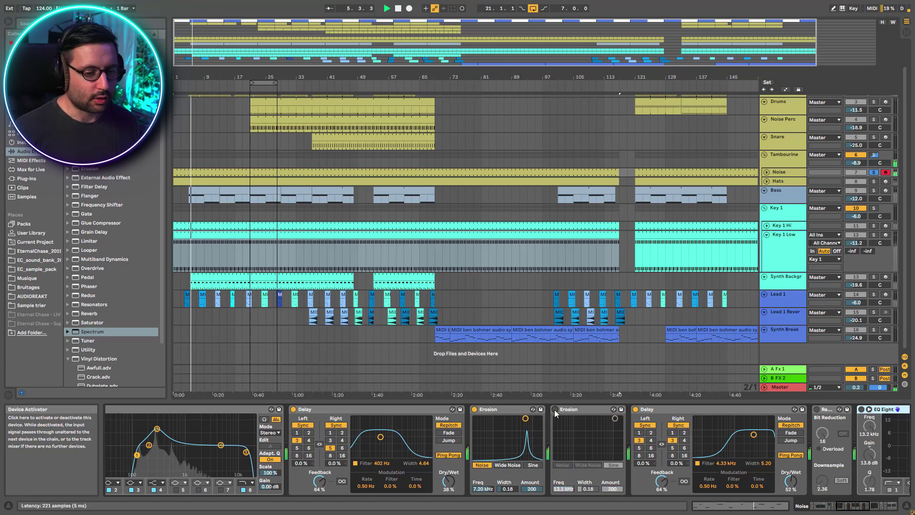
click(555, 410)
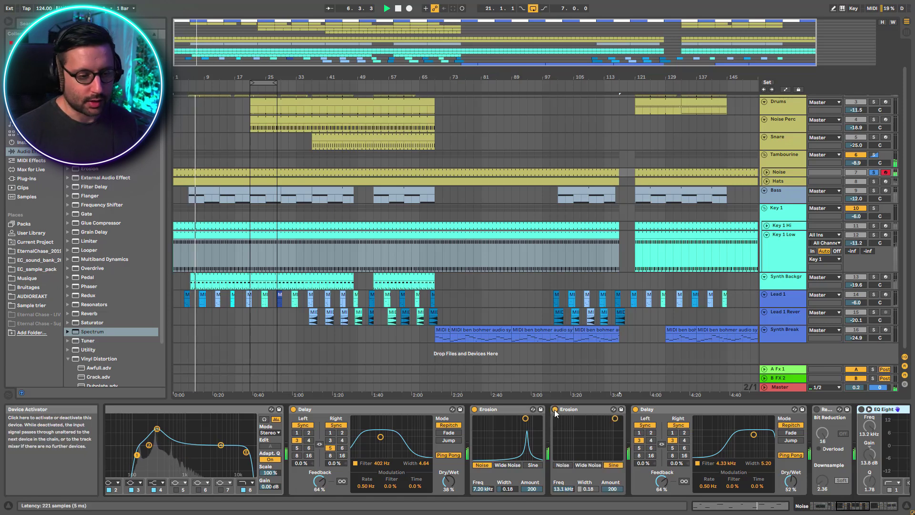
click(555, 409)
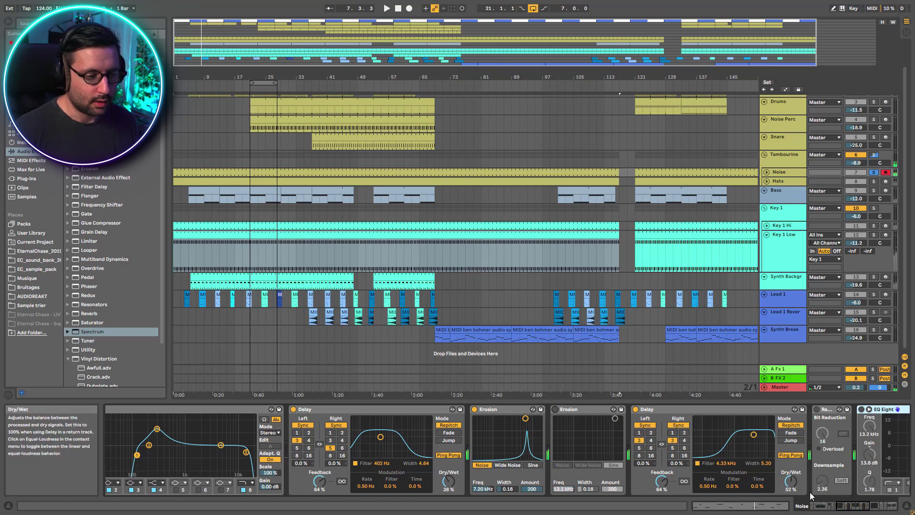
Bypass the Frequency Shifter on the Tambourine group and the EQ Eight on the Noise track, and bypass Noise's Frequency Shifter too.
click(786, 155)
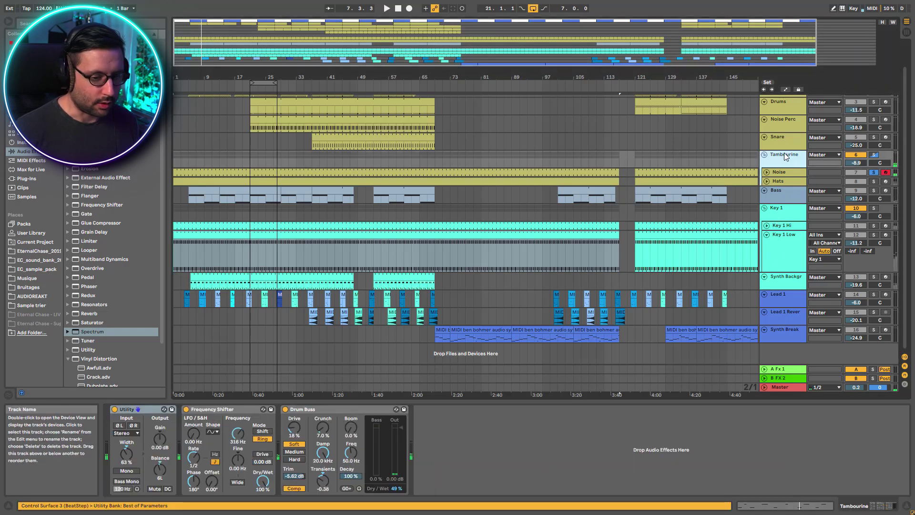
click(186, 409)
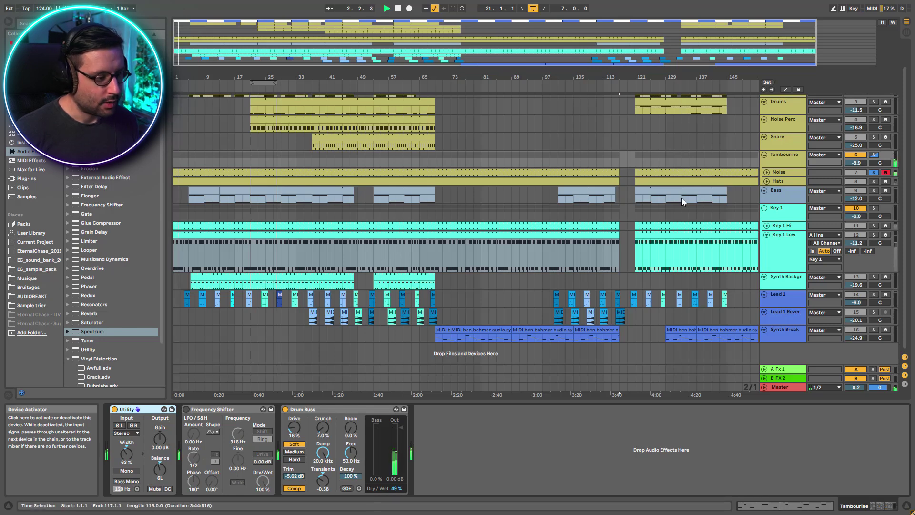
click(801, 173)
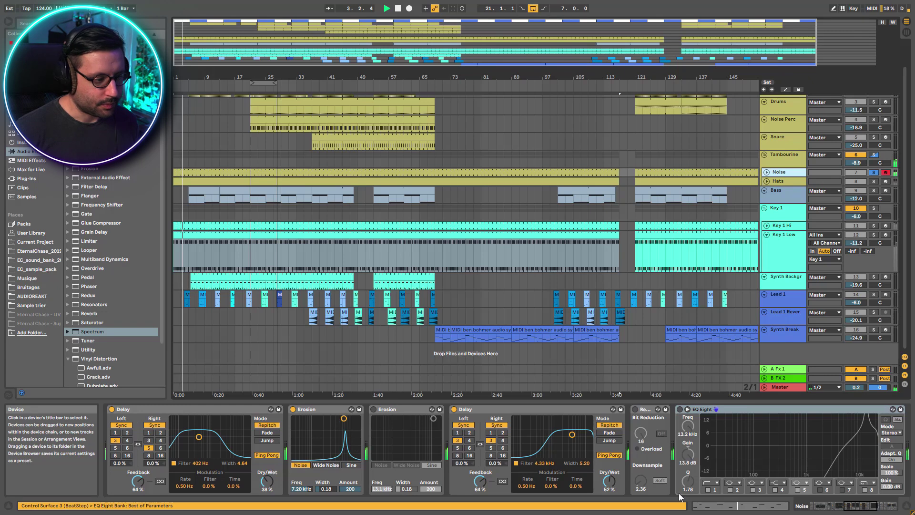
mouse_move(861, 507)
mouse_down()
mouse_move(832, 508)
mouse_move(868, 510)
mouse_up()
click(843, 510)
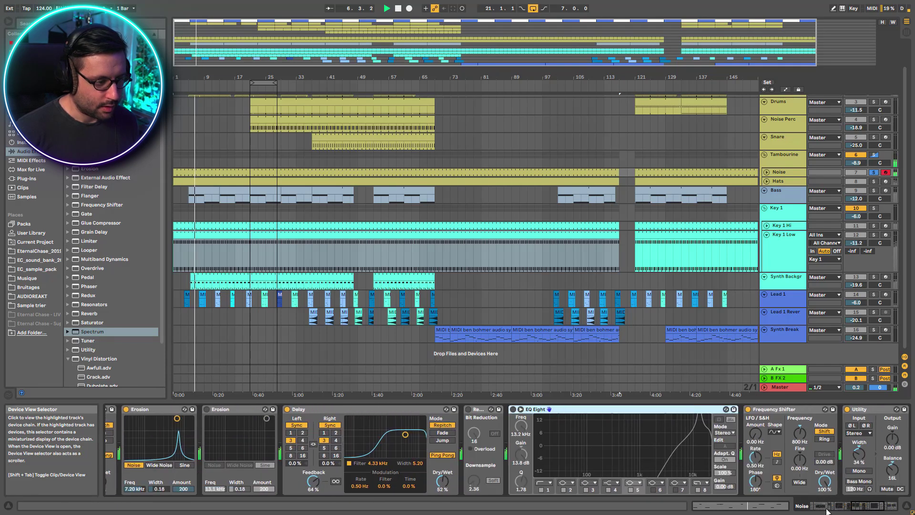
click(748, 409)
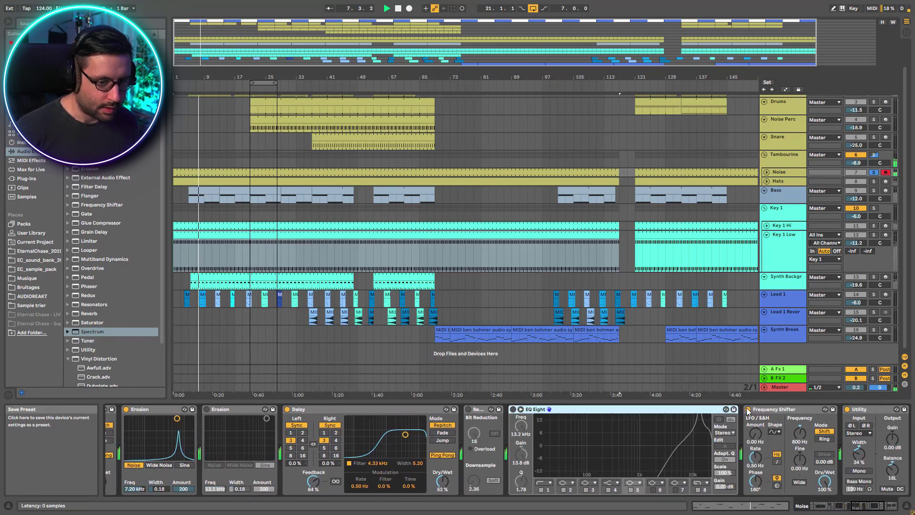
Re-enable the Frequency Shifter and the EQ Eight on the Noise track during playback.
click(865, 506)
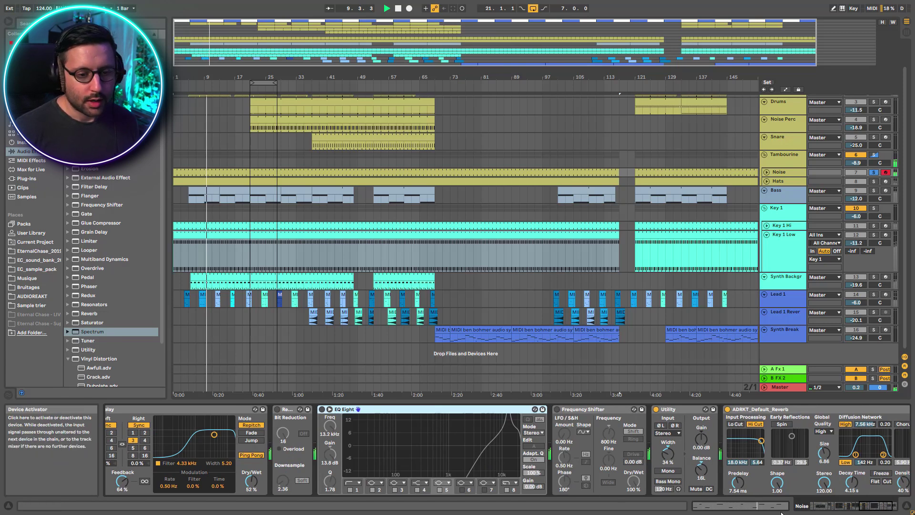
scroll(491, 429, right, 3)
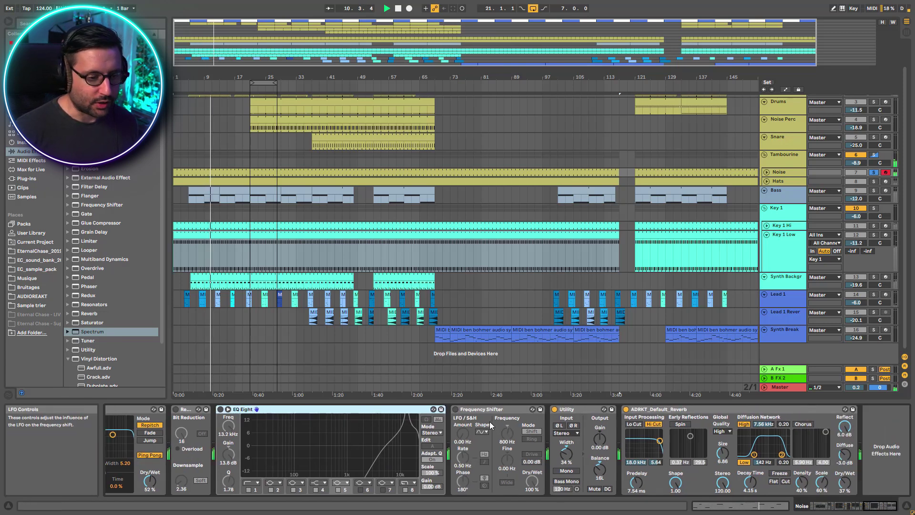
click(455, 409)
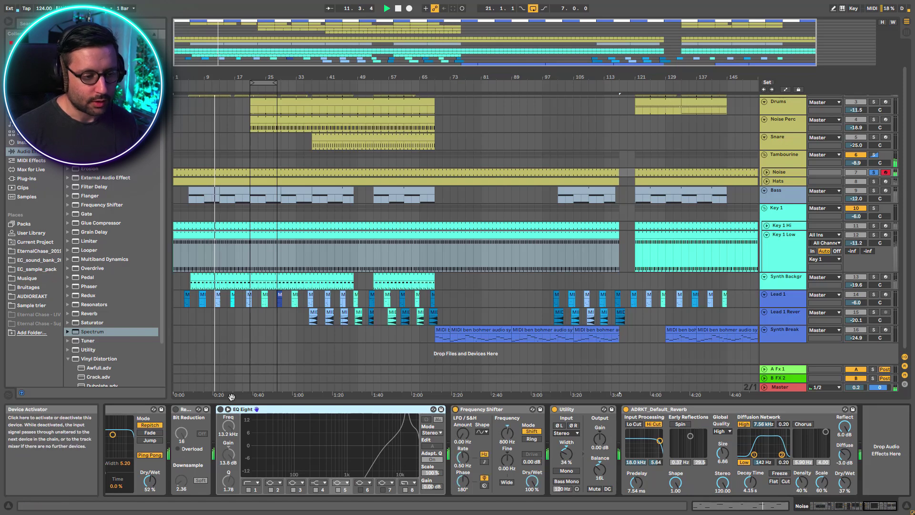
click(221, 409)
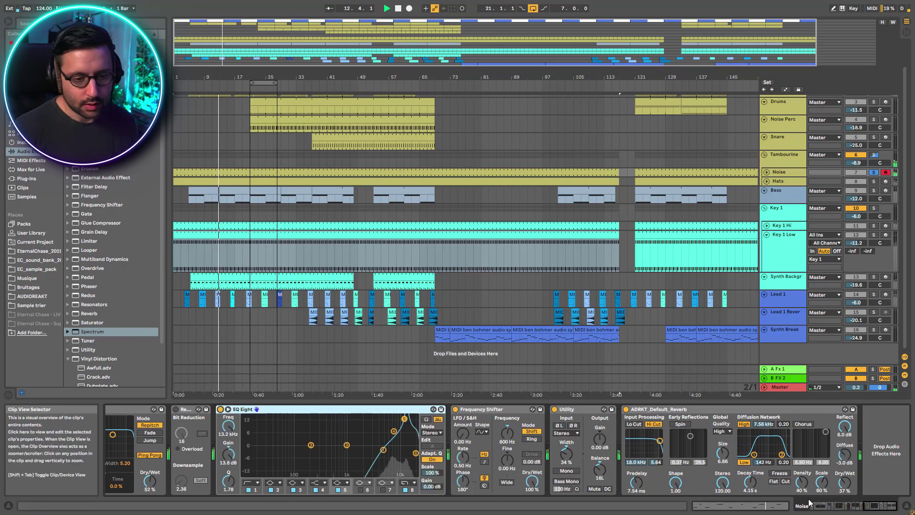
Re-enable the second Erosion on the Noise track and the Frequency Shifter on the Tambourine group.
drag(883, 507, 858, 508)
click(521, 409)
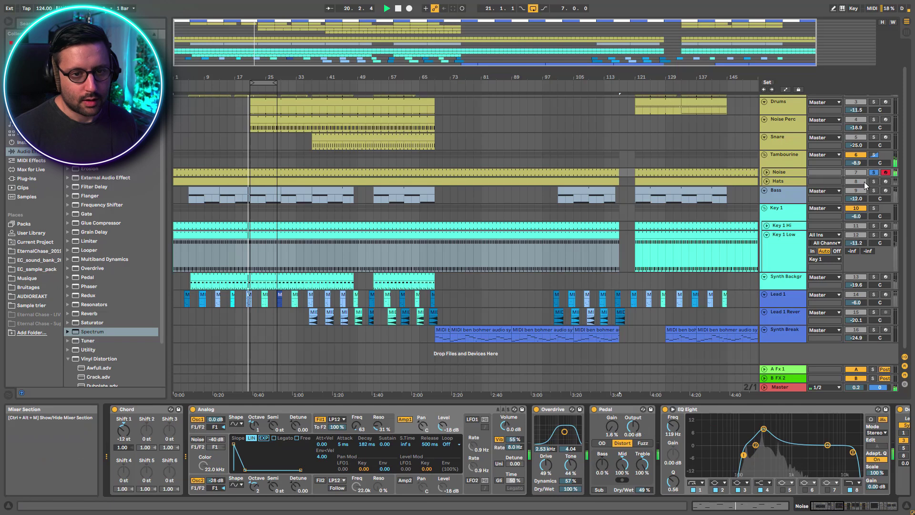
click(784, 155)
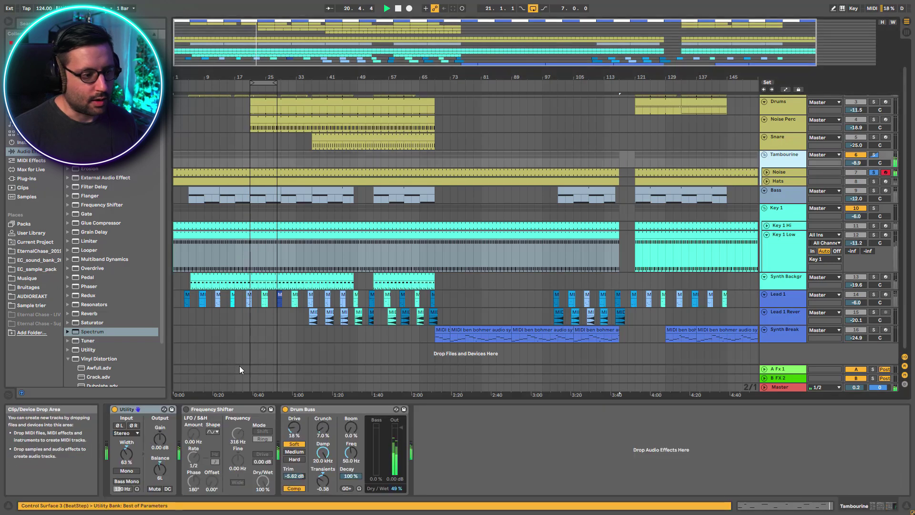
click(186, 409)
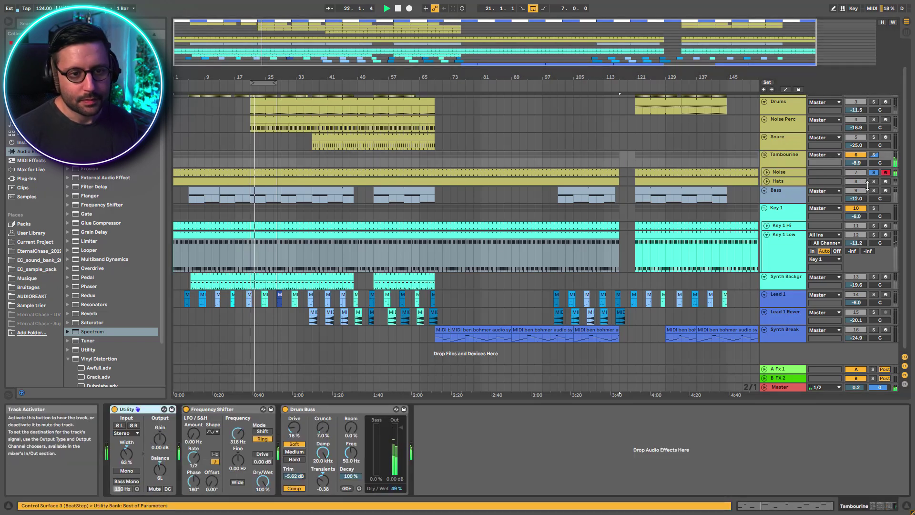
Stop playback and open the Noise and Hats MIDI clips to examine their note patterns.
click(774, 174)
key(space)
double_click(587, 174)
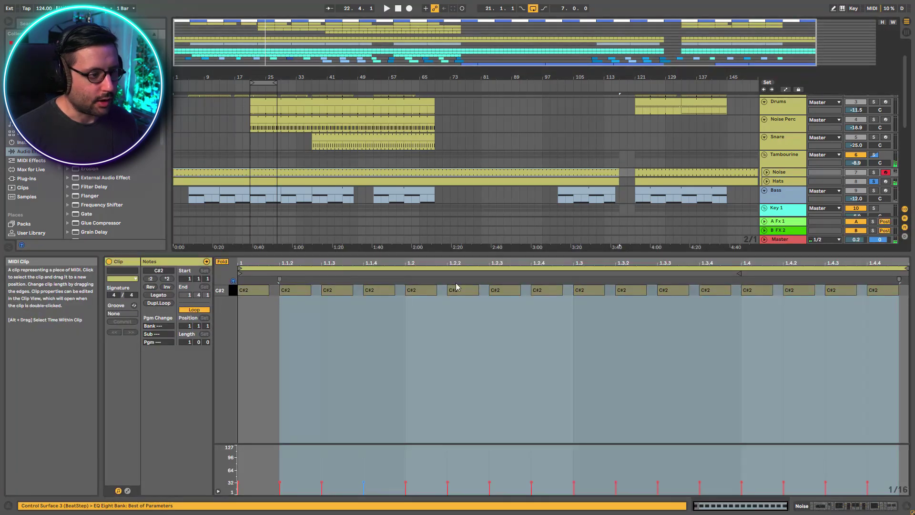
click(529, 182)
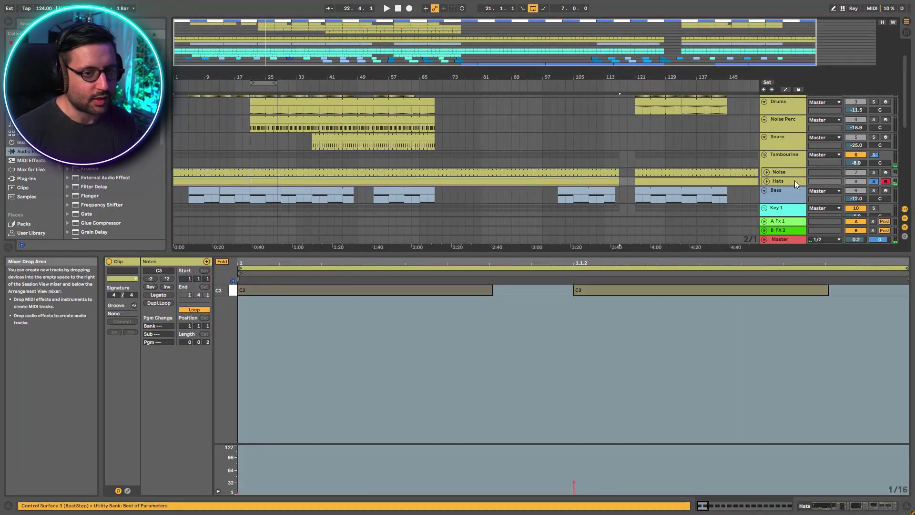
Play the soloed Hats track from the start and show its device chain.
click(782, 182)
key(space)
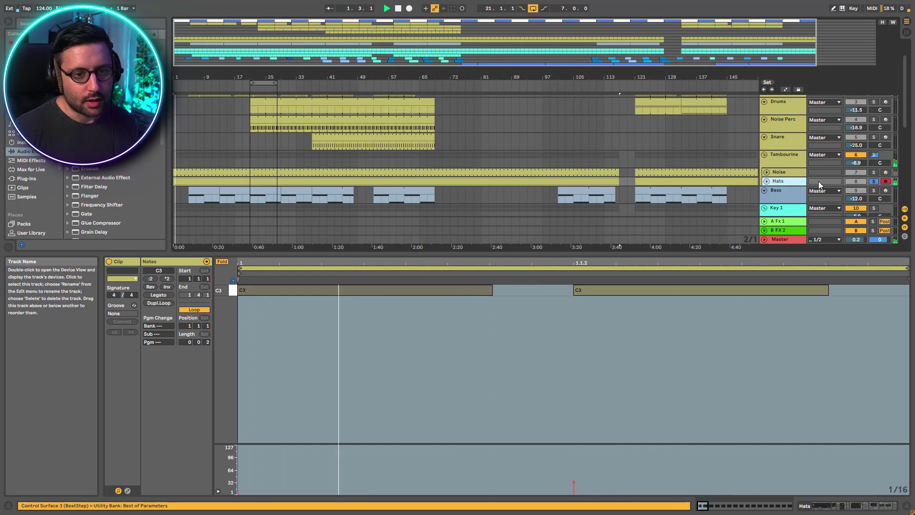
double_click(786, 182)
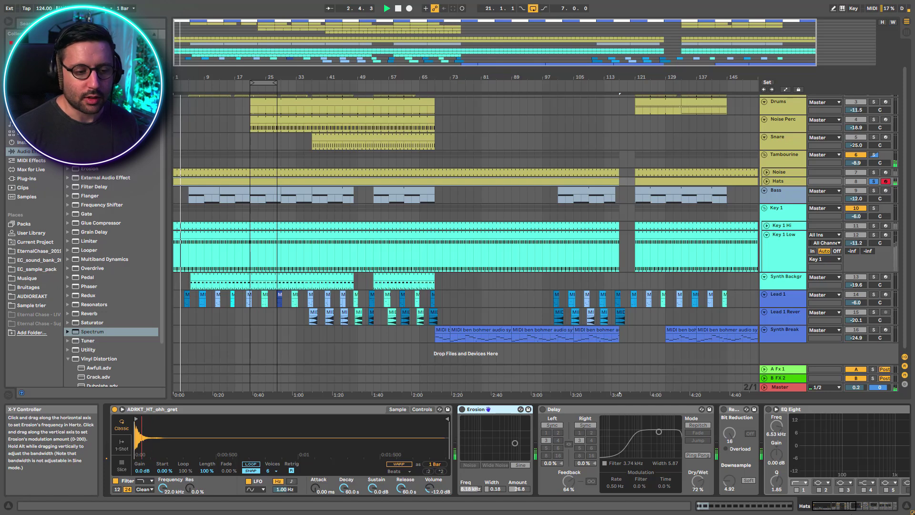
Enable the Redux, Frequency Shifter, Erosion and Delay devices on the Hats track during playback.
scroll(502, 419, right, 8)
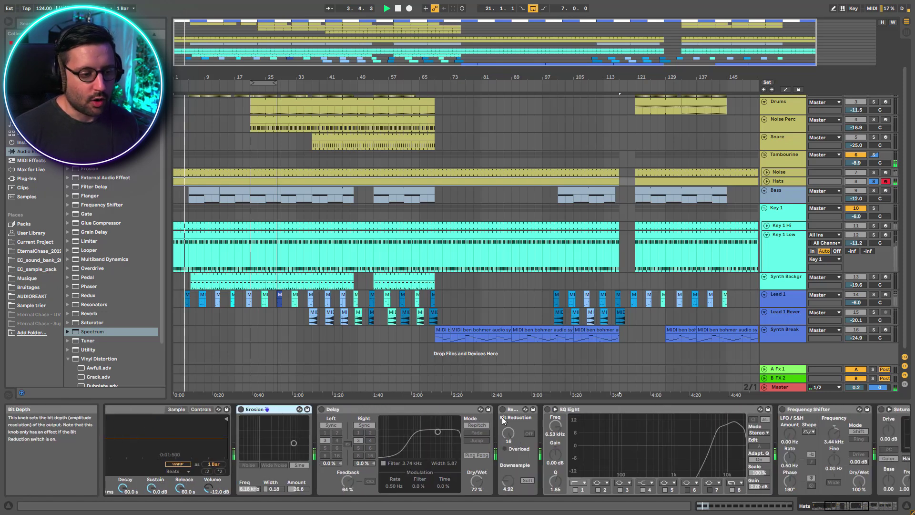
scroll(675, 457, right, 4)
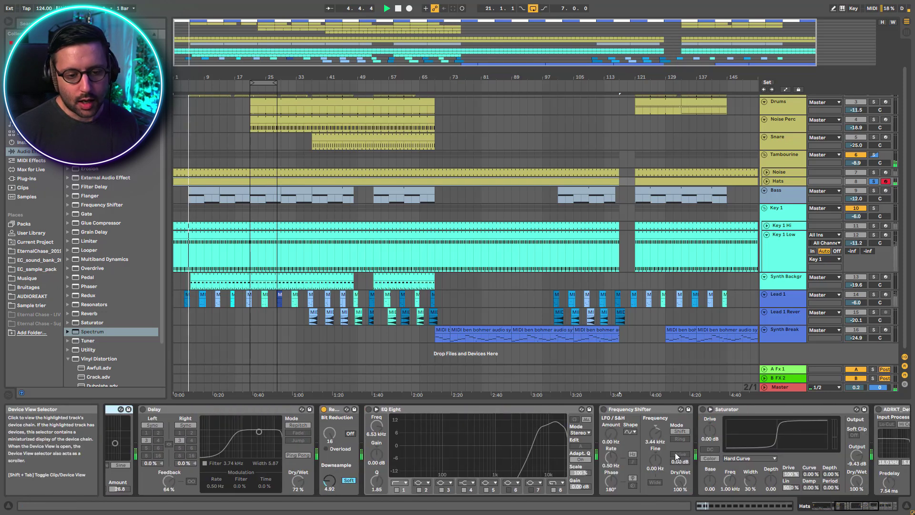
click(604, 410)
drag(867, 506, 847, 510)
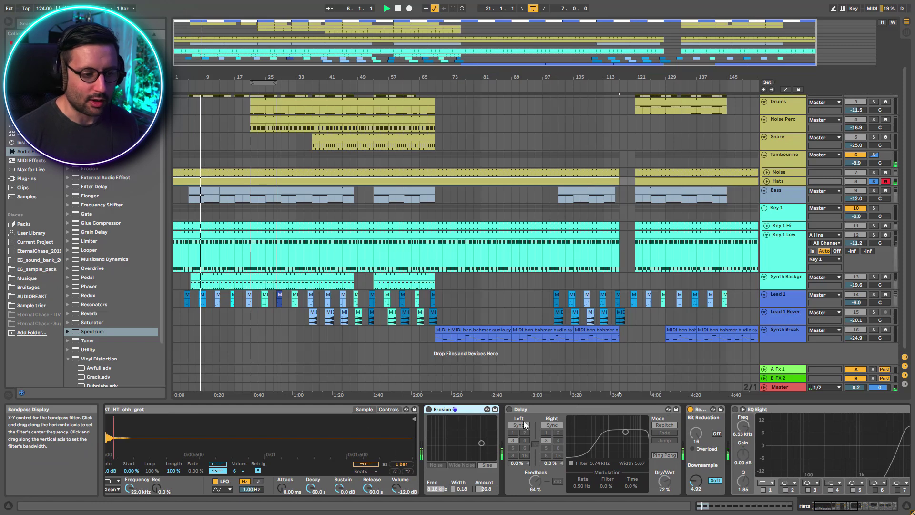
click(429, 408)
click(509, 409)
Enable the EQ Eight, Saturator, ADRKT_Default_Reverb and Utility devices on the Hats track.
scroll(408, 421, right, 10)
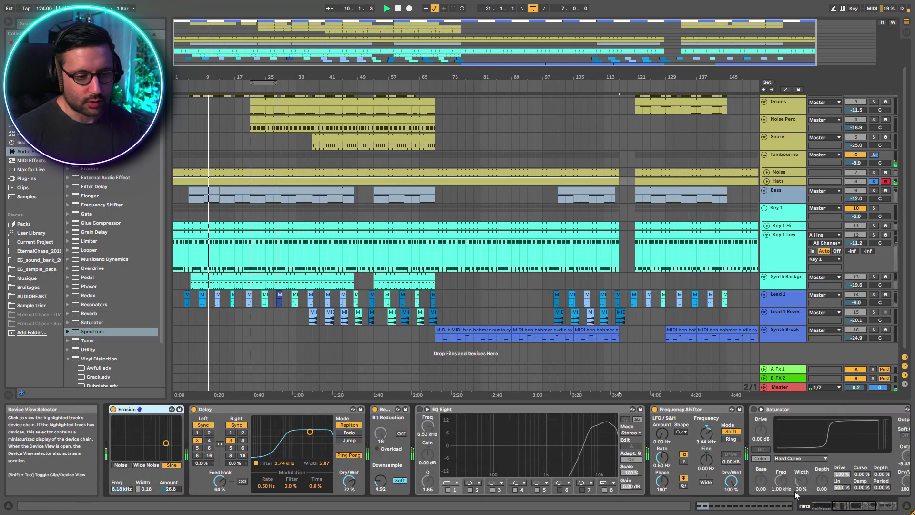
click(419, 409)
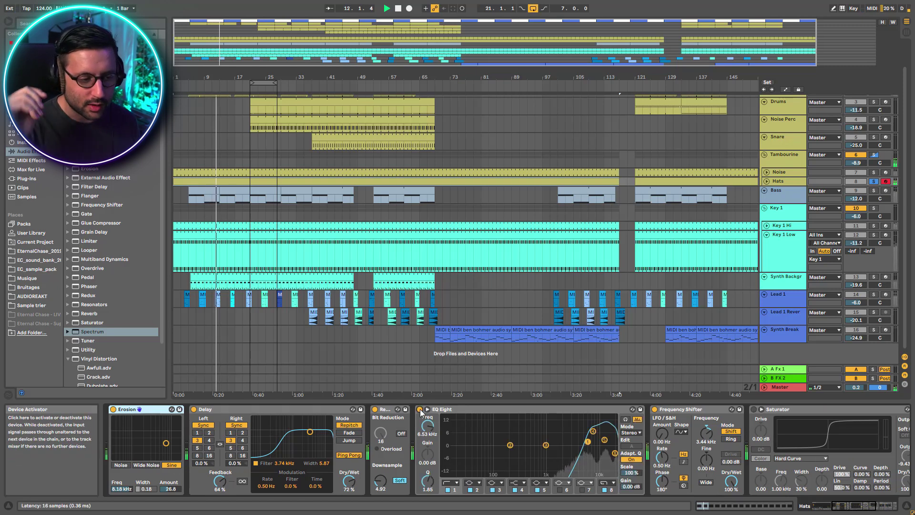
scroll(651, 481, right, 10)
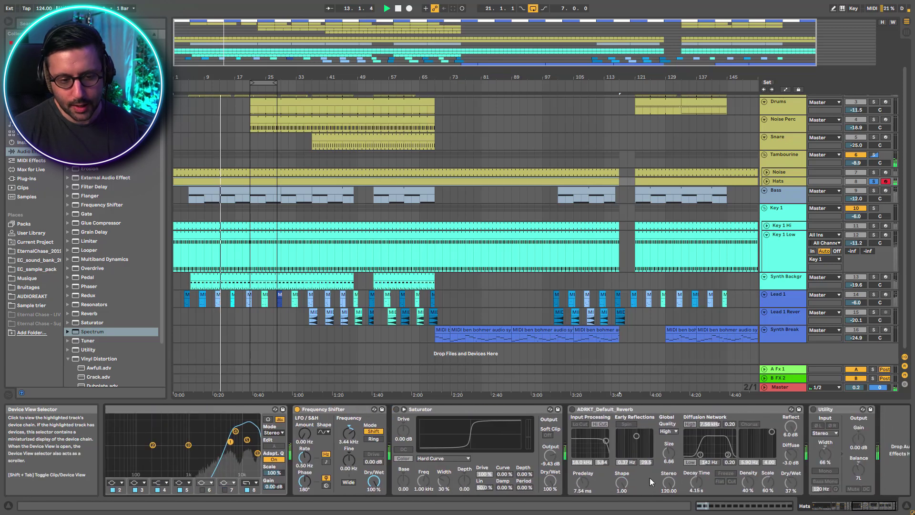
click(395, 409)
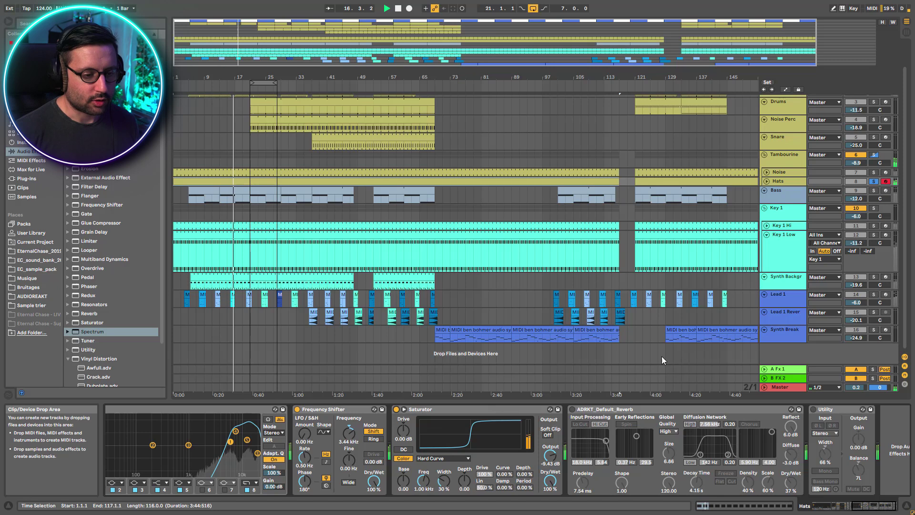
click(571, 409)
click(813, 410)
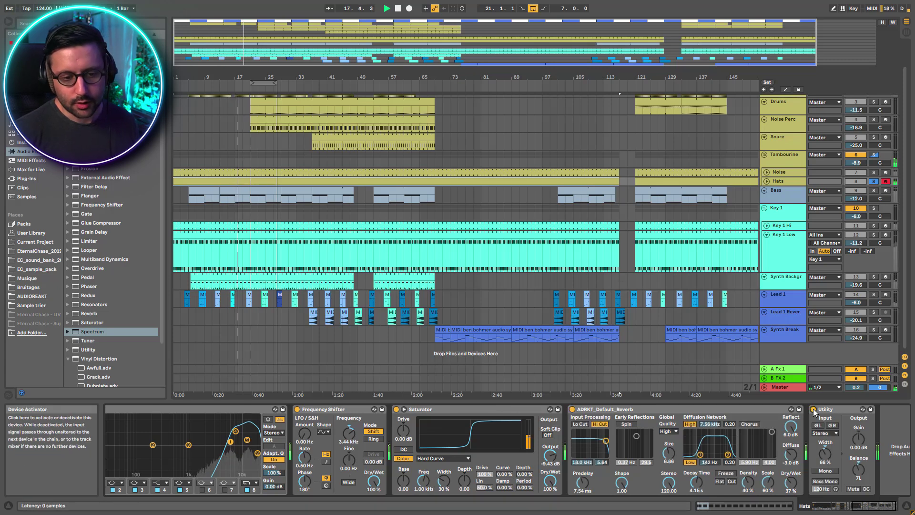
Solo the Noise track together with Hats, and extend the solo to the whole Tambourine and Key 1 groups.
click(872, 173)
click(797, 175)
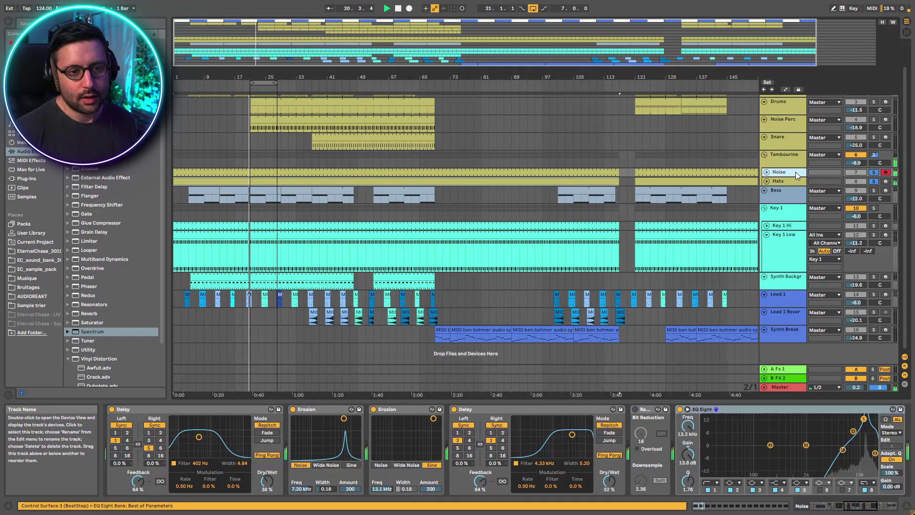
click(313, 410)
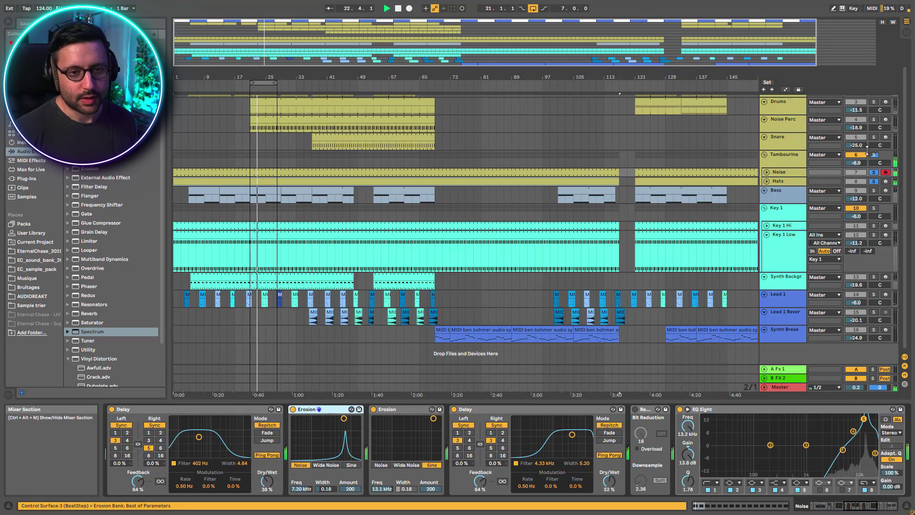
click(873, 155)
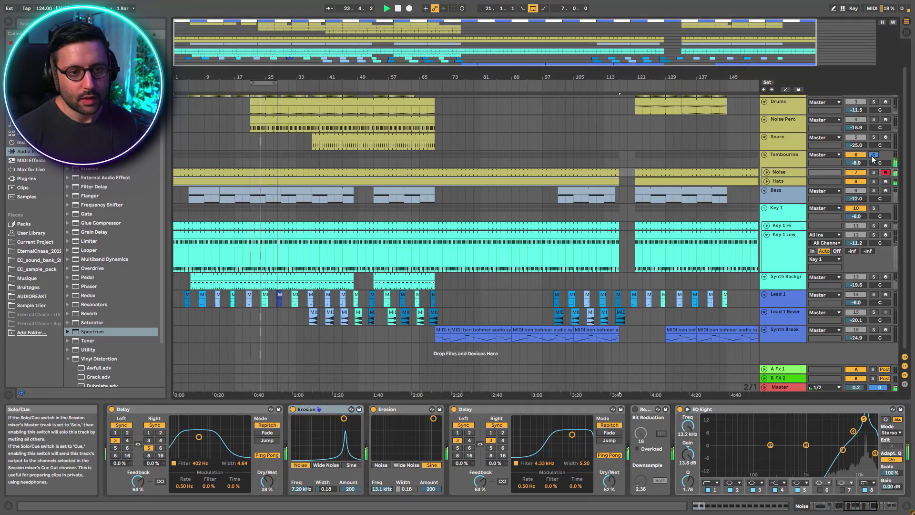
click(874, 208)
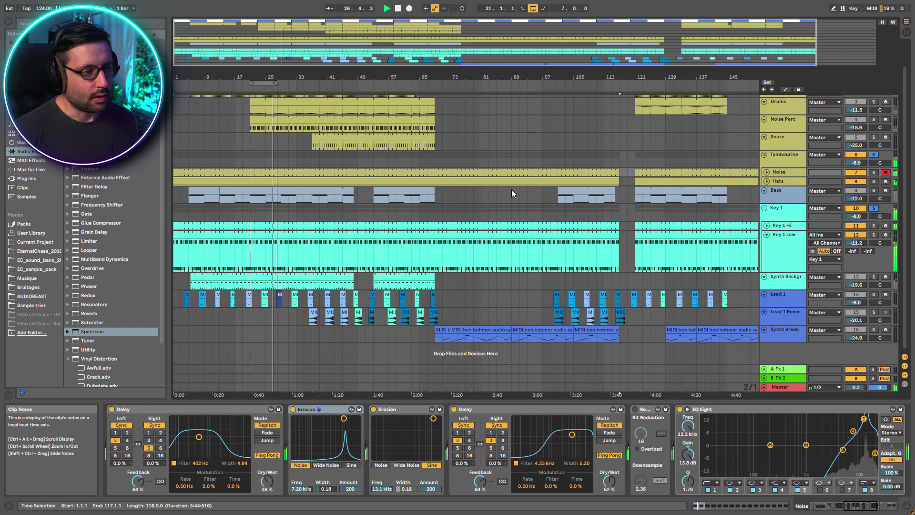
Fold the Key 1 Low track, solo the Synth Background track and play it from around bar 11.
click(766, 235)
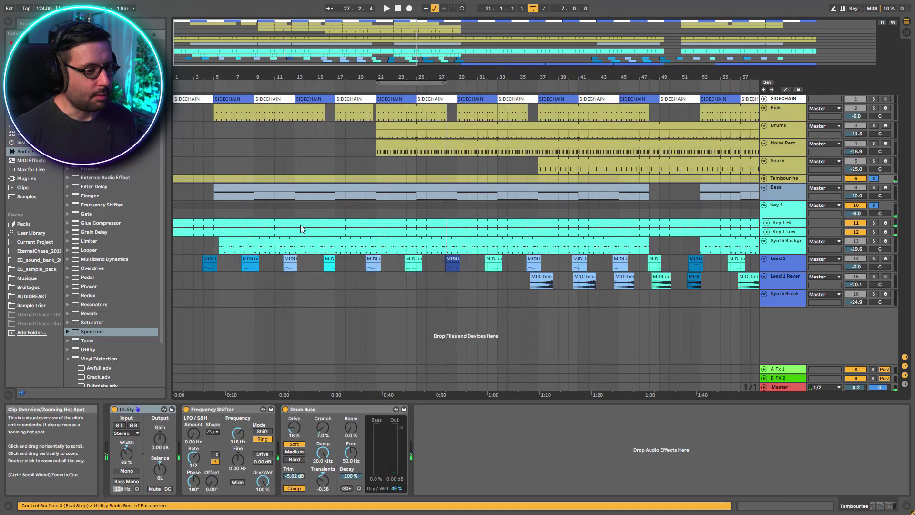
click(787, 261)
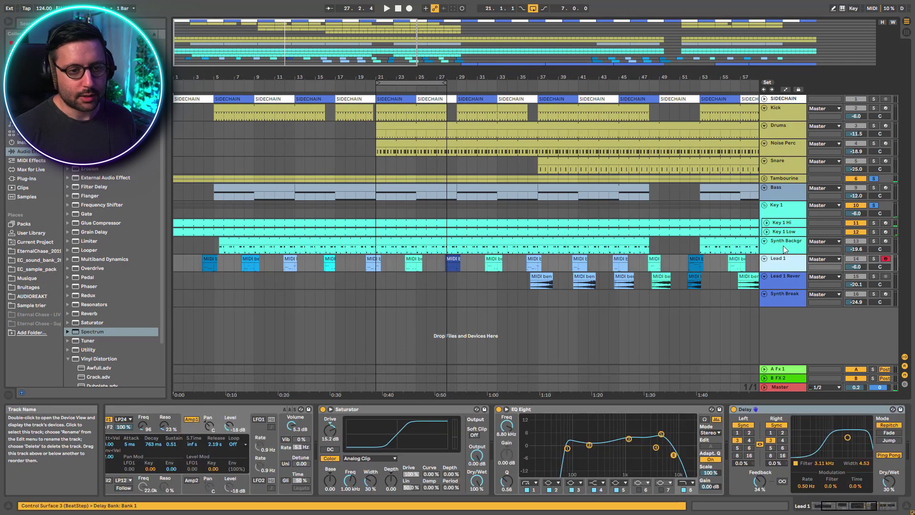
click(782, 245)
click(276, 249)
key(space)
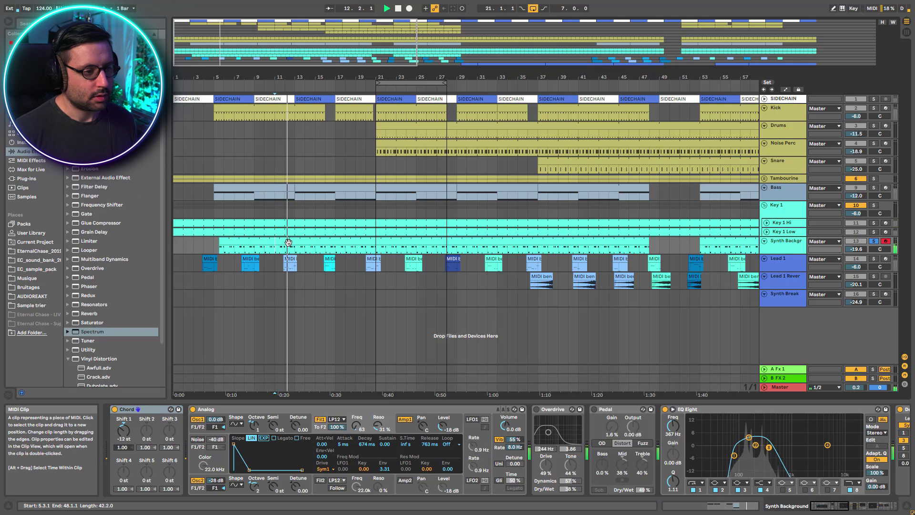
Examine the notes in the Synth Background MIDI clip and its place in the arrangement, and return to the track's device chain.
double_click(287, 242)
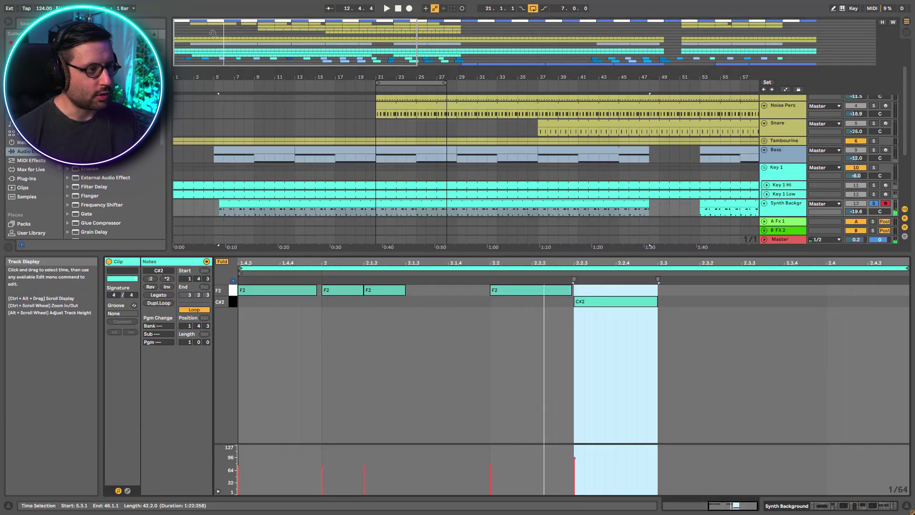
drag(233, 39, 228, 58)
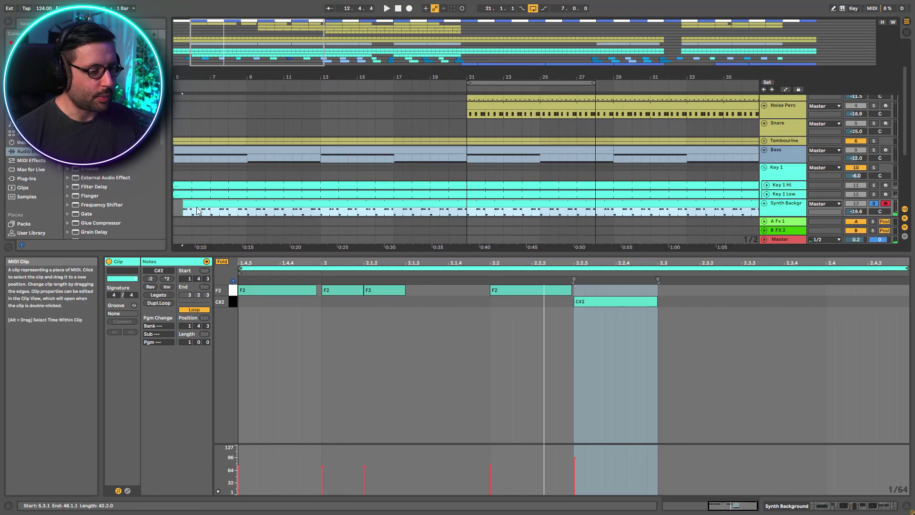
scroll(197, 212, down, 1)
drag(305, 59, 289, 64)
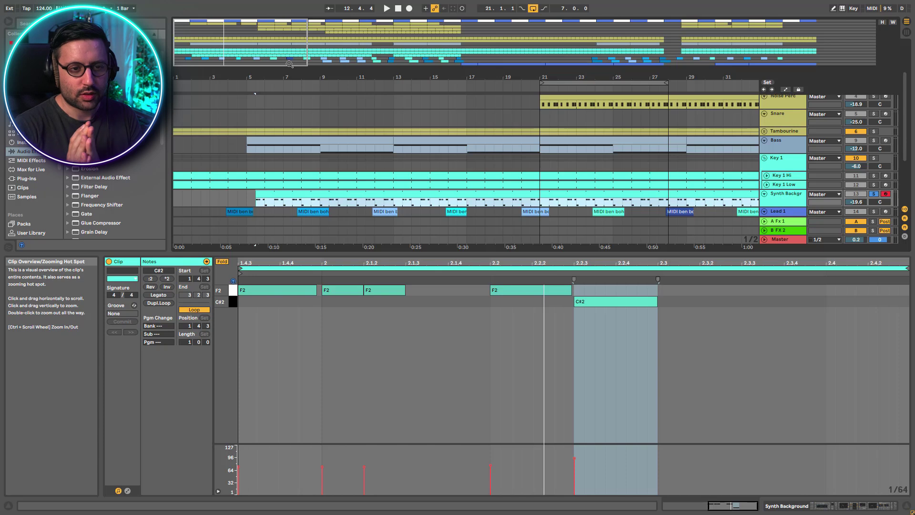
drag(746, 253, 745, 357)
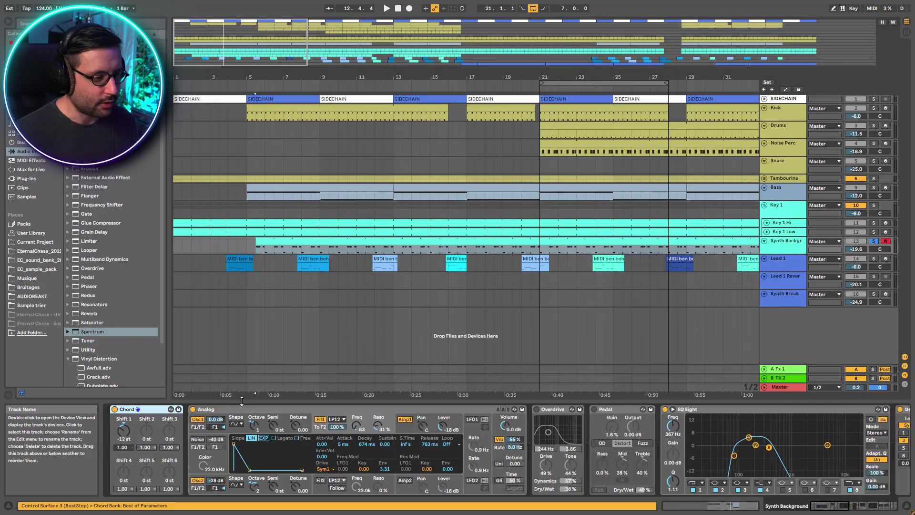
Inspect the Overdrive and Pedal devices and the effects after them on Synth Background, and start playback of the track.
click(559, 409)
click(617, 410)
click(843, 506)
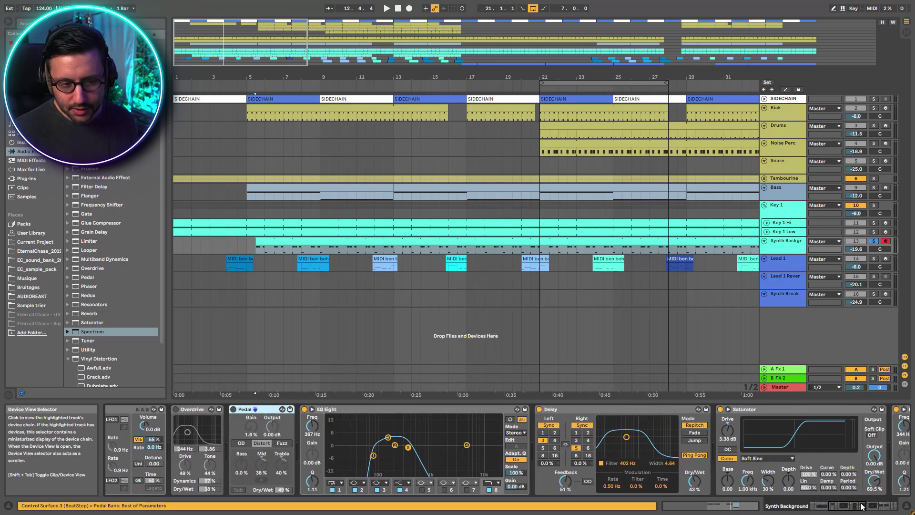
key(space)
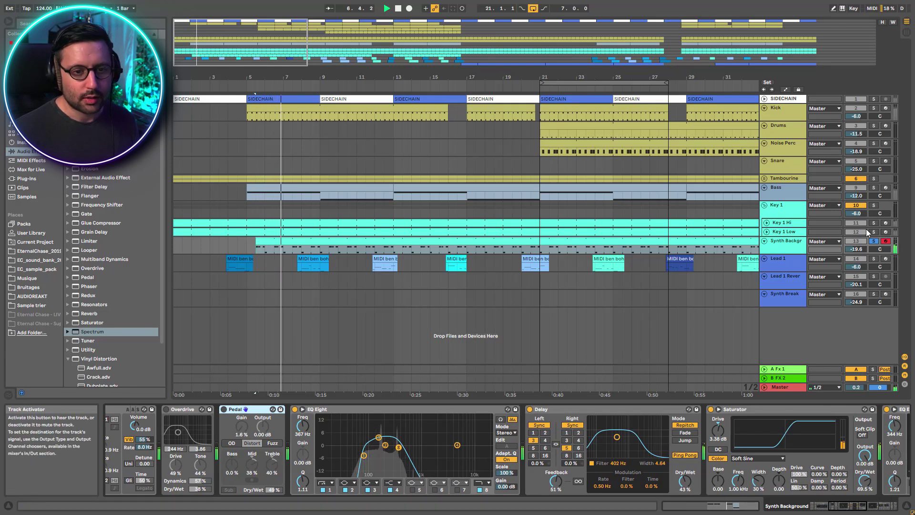
Audition the Key 1 group together with Synth Background, stop playback, and solo Synth Background alone.
click(873, 206)
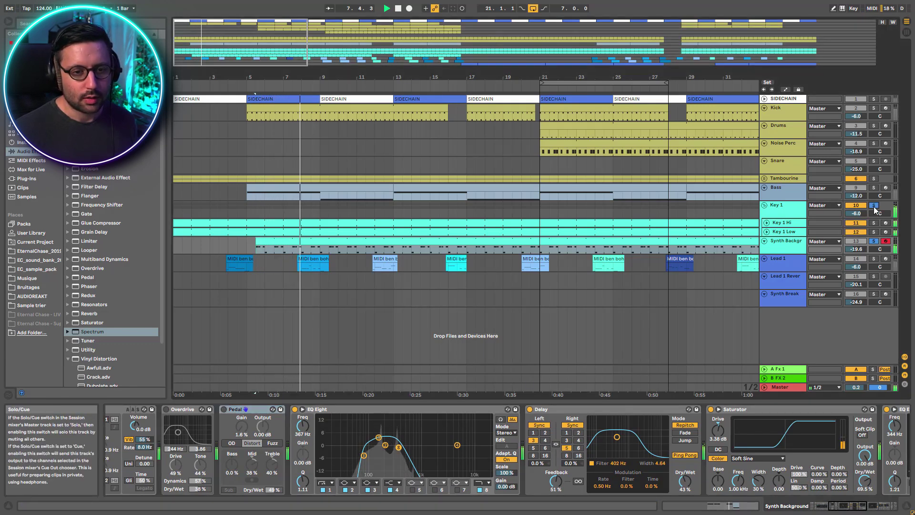
key(space)
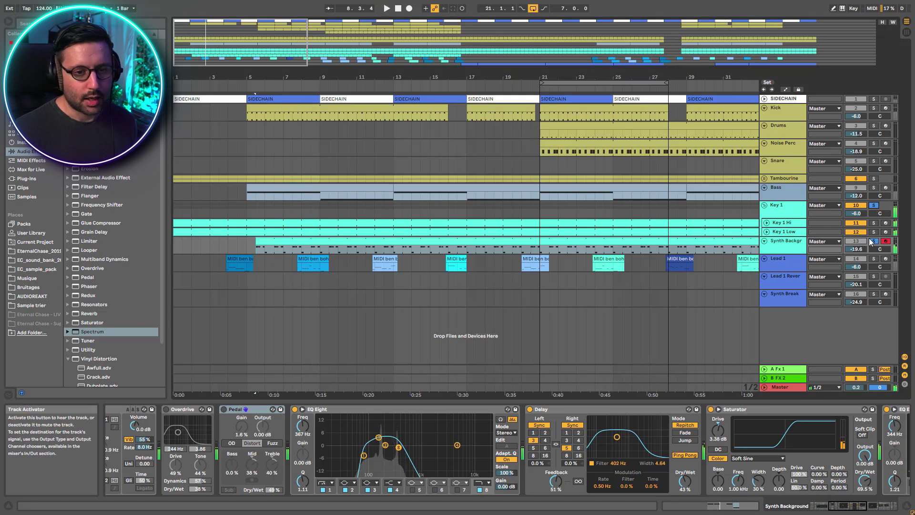
click(874, 241)
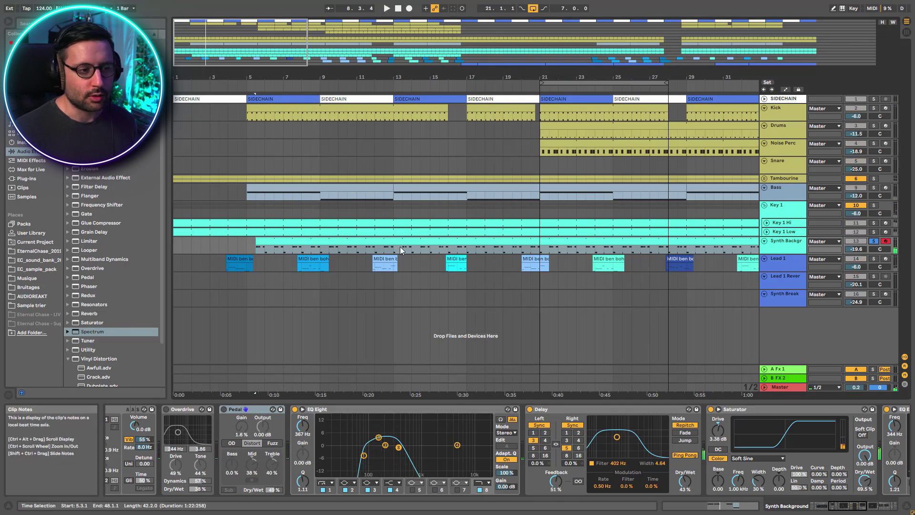
Play Synth Background while switching band 8 off and back on in each of its two EQ Eight devices.
click(350, 253)
key(space)
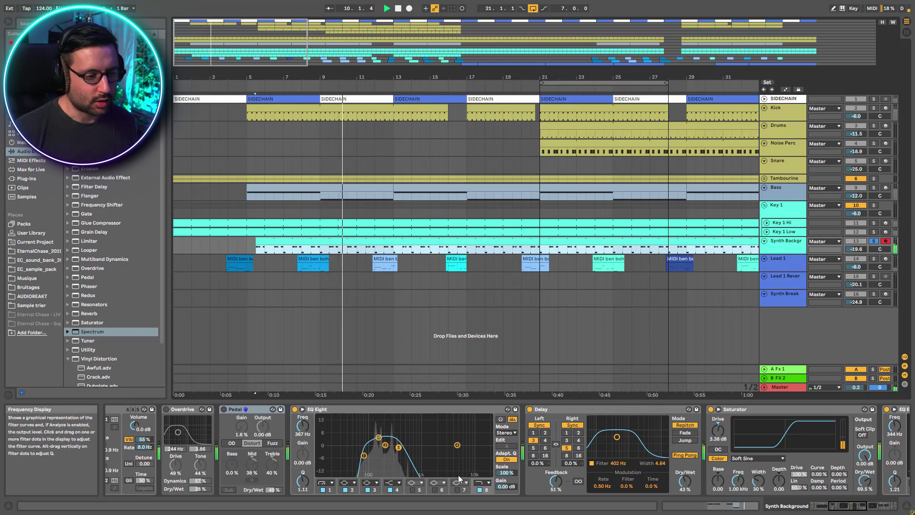
click(480, 489)
click(479, 490)
drag(850, 507, 885, 509)
click(457, 489)
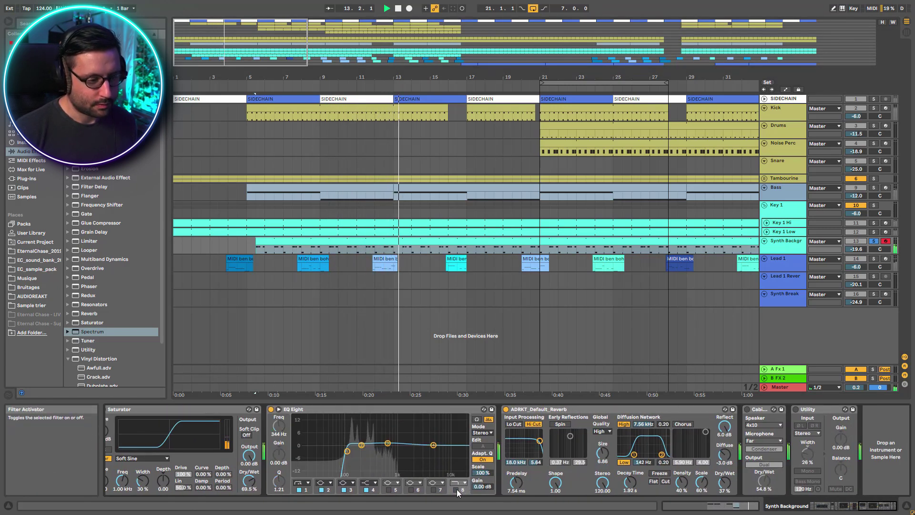
click(457, 489)
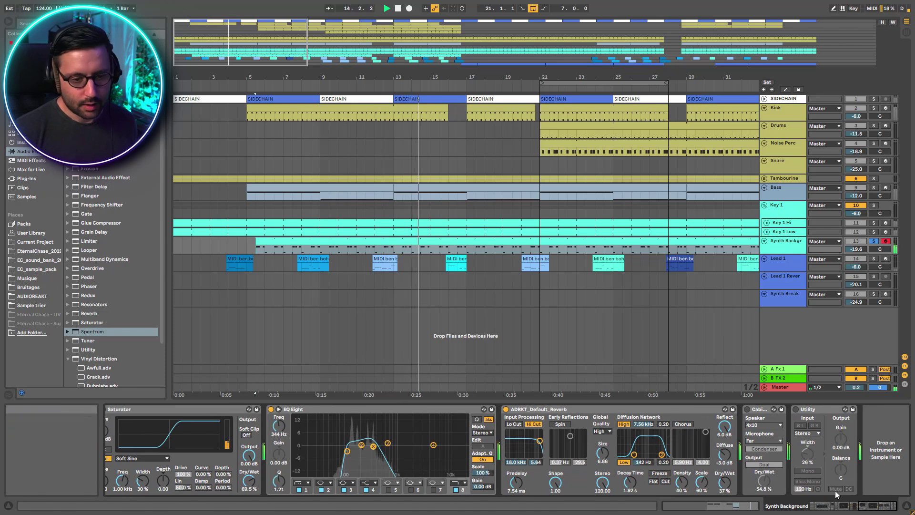
Solo the Key 1 group alongside Synth Background, compare the mix without and with Synth Background, and stop playback.
drag(874, 507, 838, 511)
click(837, 510)
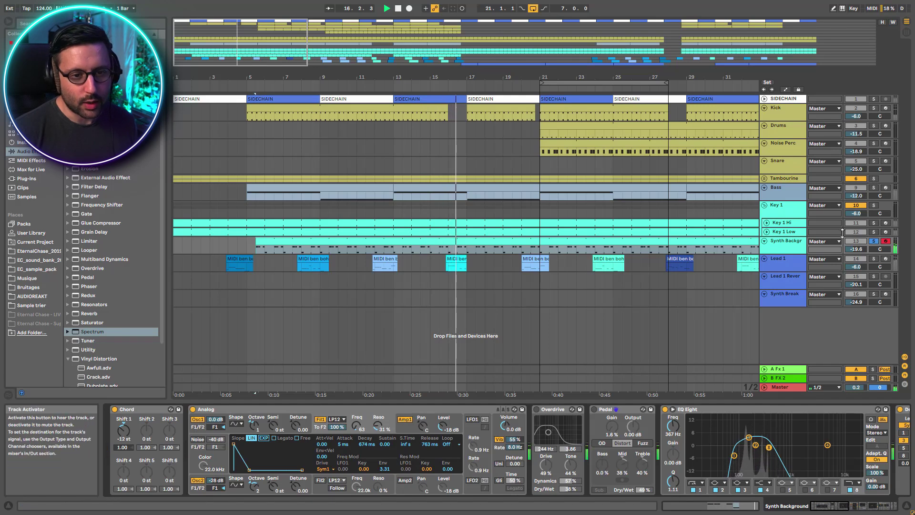
click(873, 206)
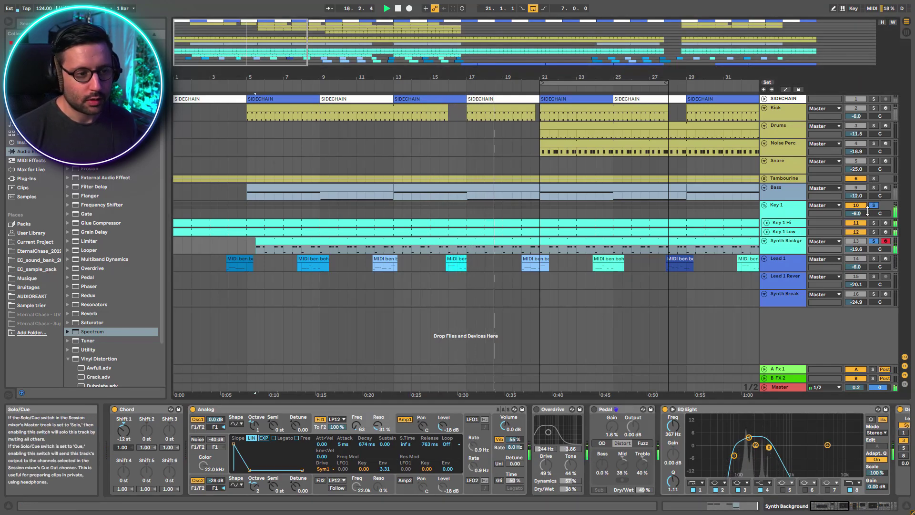
click(873, 241)
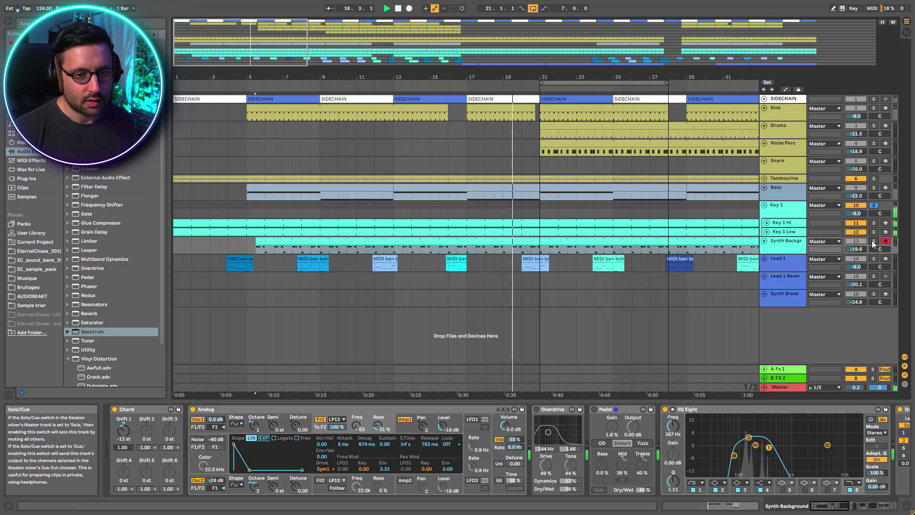
click(873, 241)
key(space)
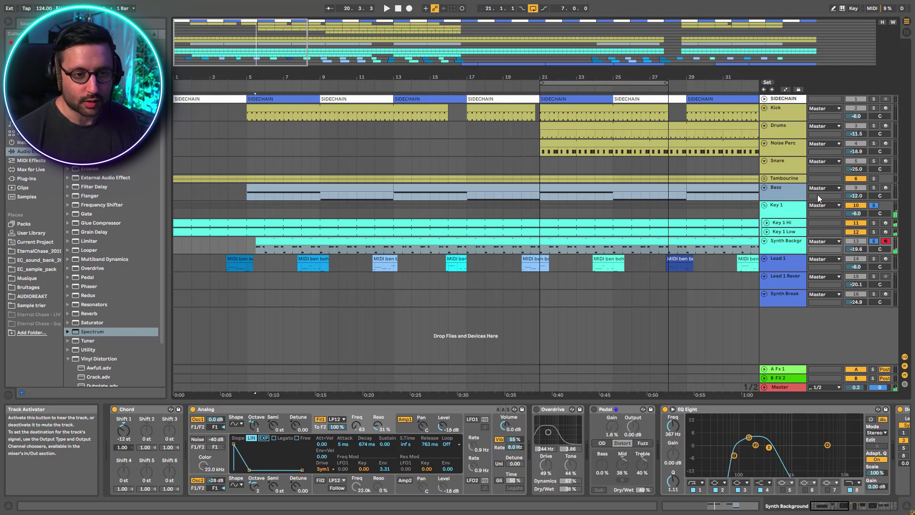
Fold the Key 1 group and the Synth Background track, and solo the Bass track with its devices shown.
click(787, 212)
click(801, 247)
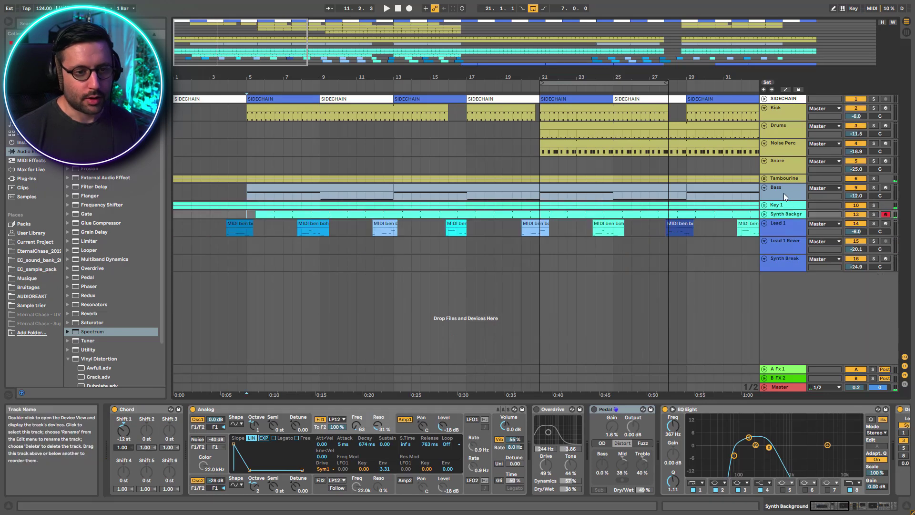
click(785, 226)
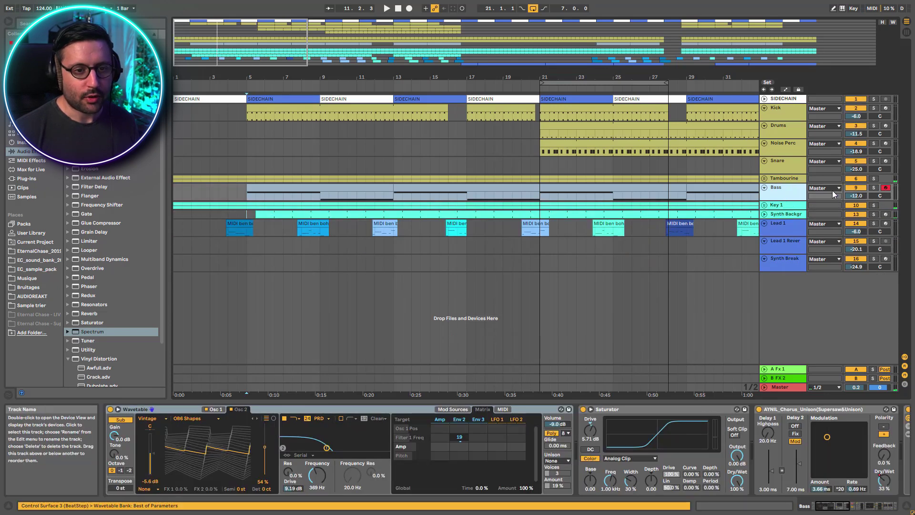
click(873, 187)
Disable the Bass track's devices from the end of the chain back through Delay, EQ Eight and Compressor.
drag(821, 509, 873, 507)
click(554, 409)
click(374, 410)
drag(881, 507, 863, 508)
click(587, 409)
click(387, 409)
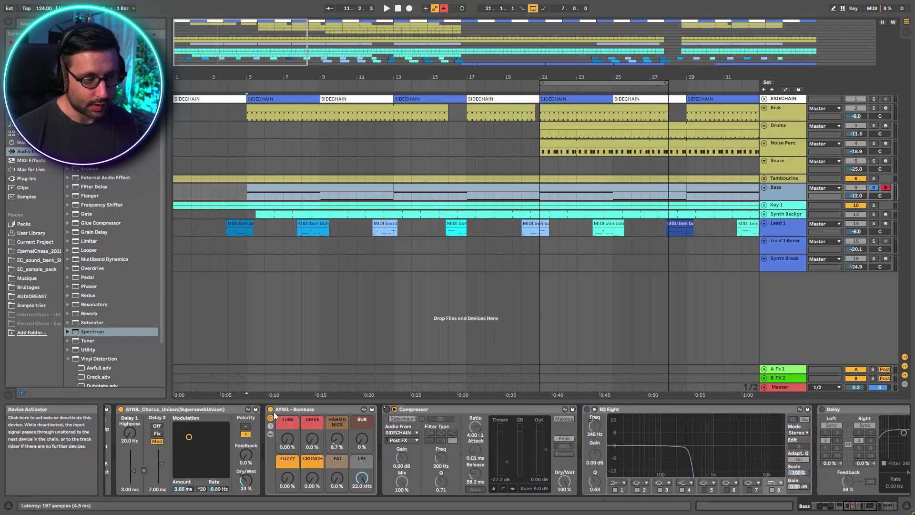
Disable the Bombass, AYNIL_Chorus_Unison and Saturator devices on the Bass track, and play the bare Wavetable sound.
click(270, 410)
drag(860, 506, 842, 506)
click(525, 410)
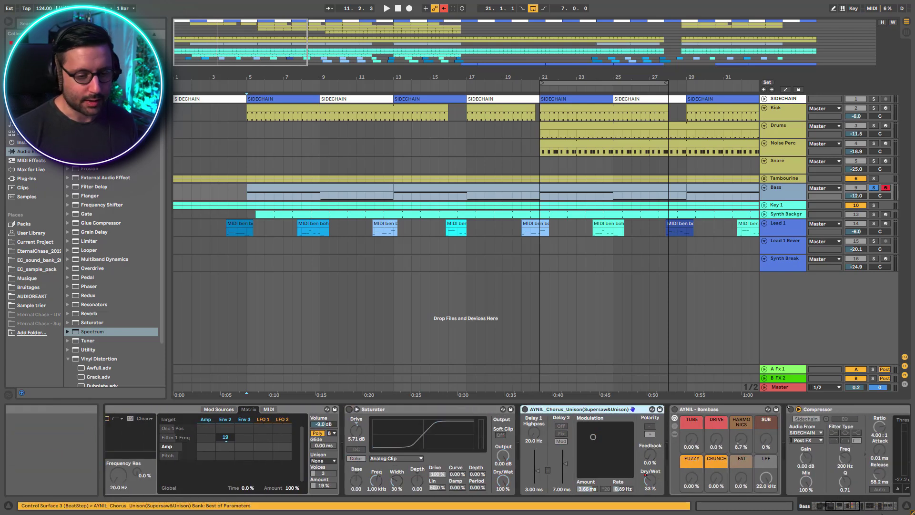
scroll(476, 429, up, 5)
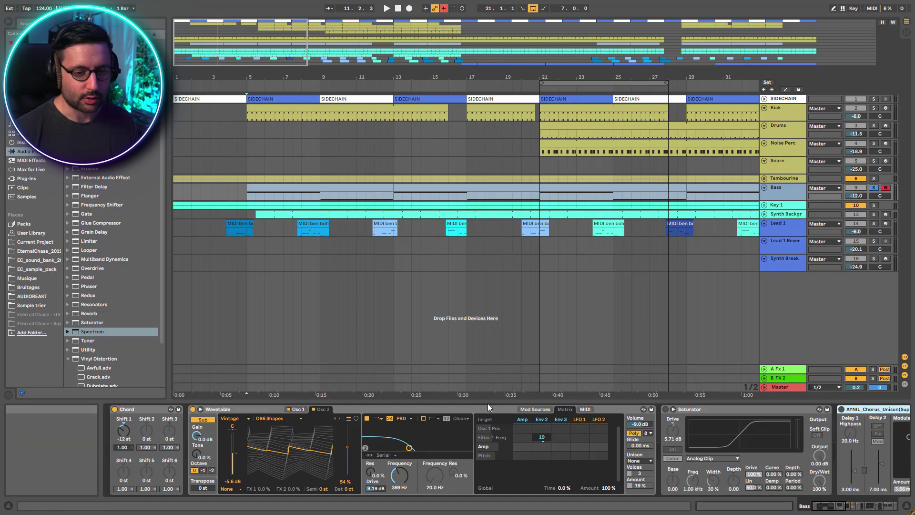
key(space)
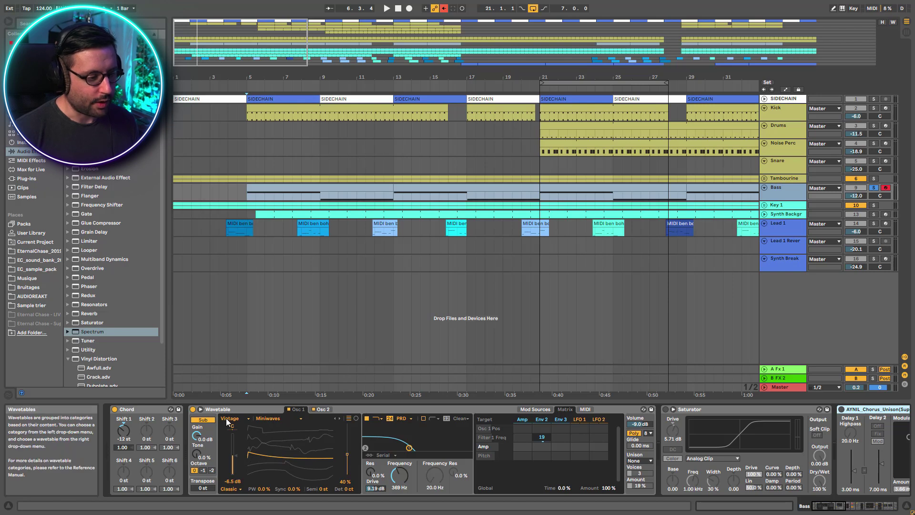
Examine the Miniwaves and OB6 Shapes wavetables of Osc 1 and Osc 2 in the Bass track's Wavetable, stopped and during playback.
click(264, 418)
click(264, 418)
click(324, 409)
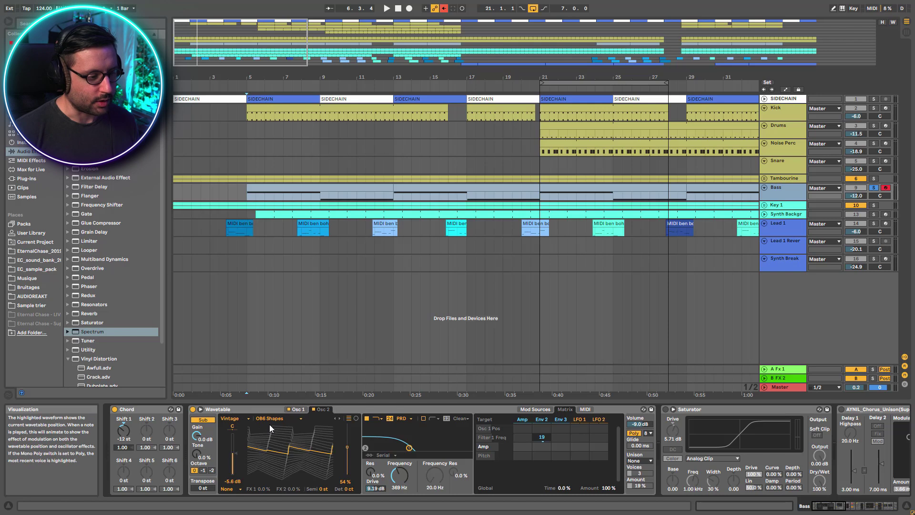
click(296, 411)
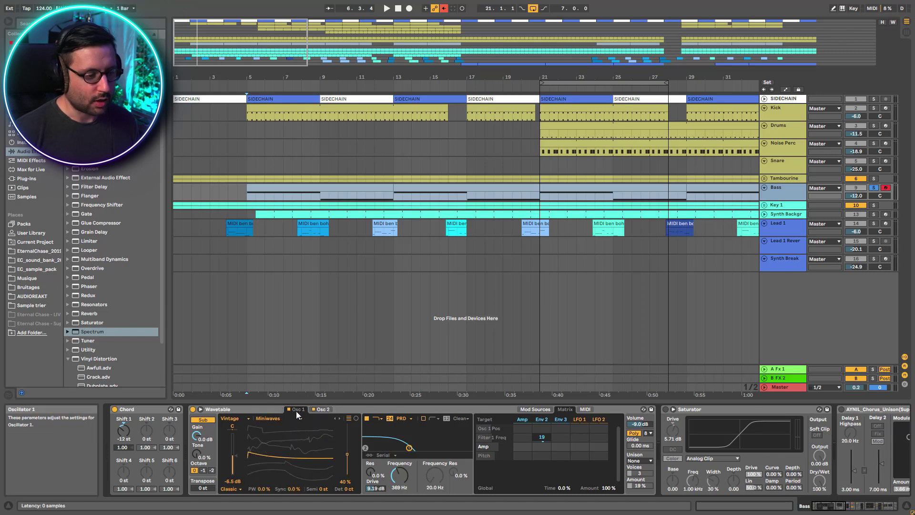
key(space)
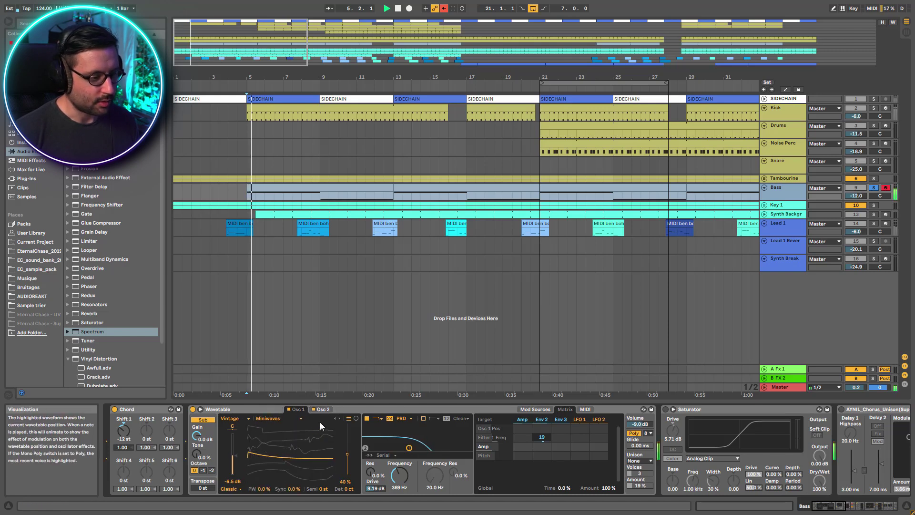
click(322, 409)
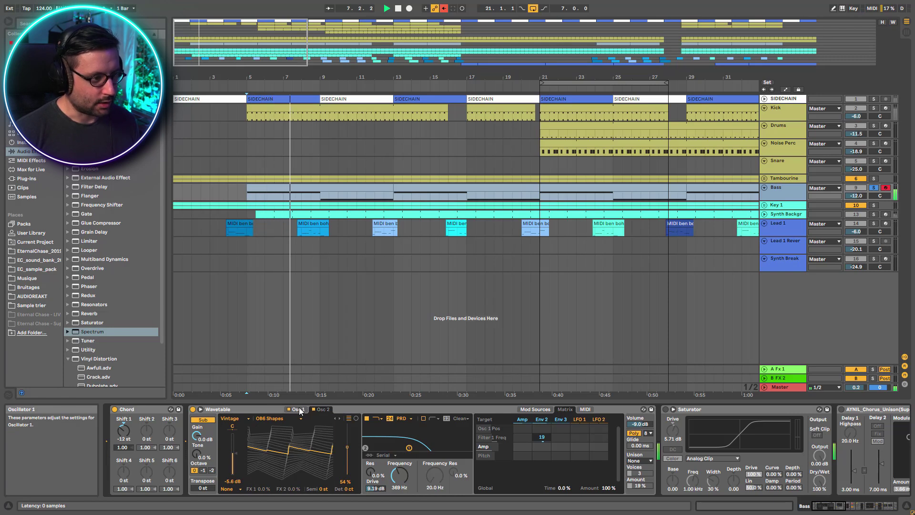
click(299, 408)
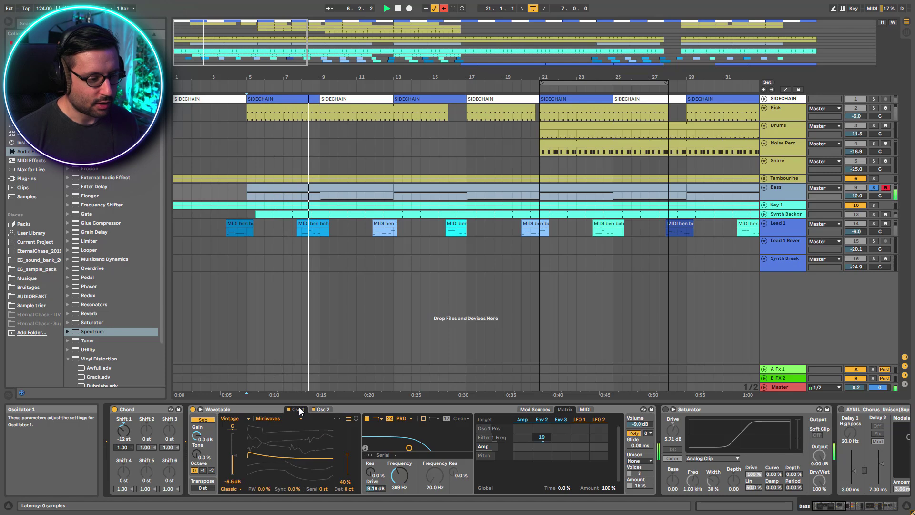
key(space)
Review Wavetable's filter and Env 2 modulation settings, and compare the playing Bass with the Sub oscillator off and on.
click(403, 419)
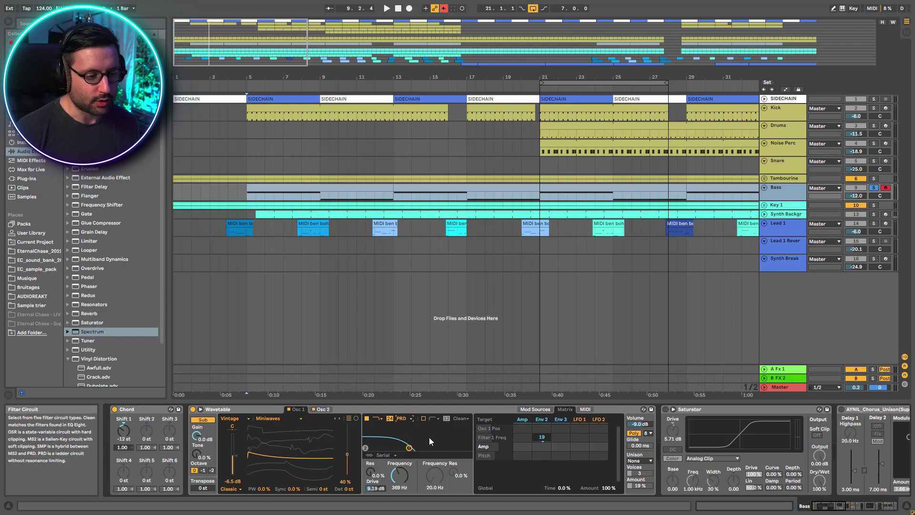
click(372, 474)
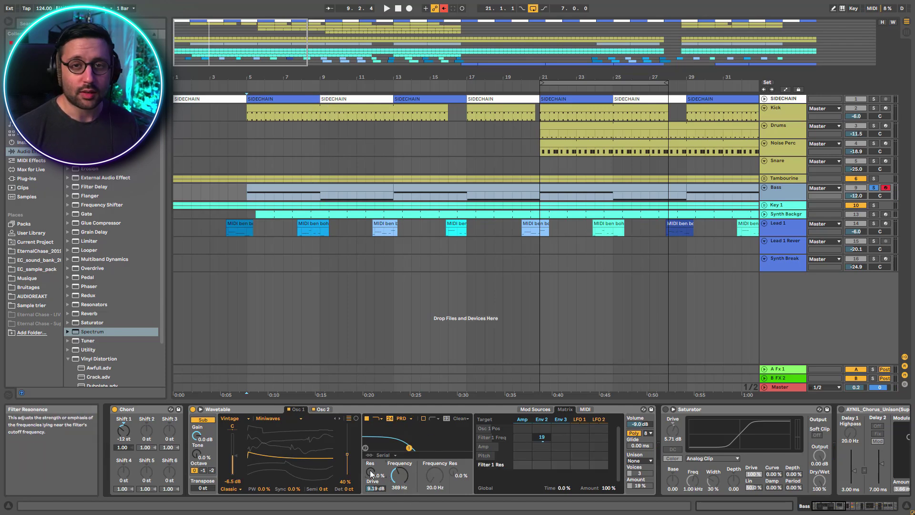
key(space)
click(203, 420)
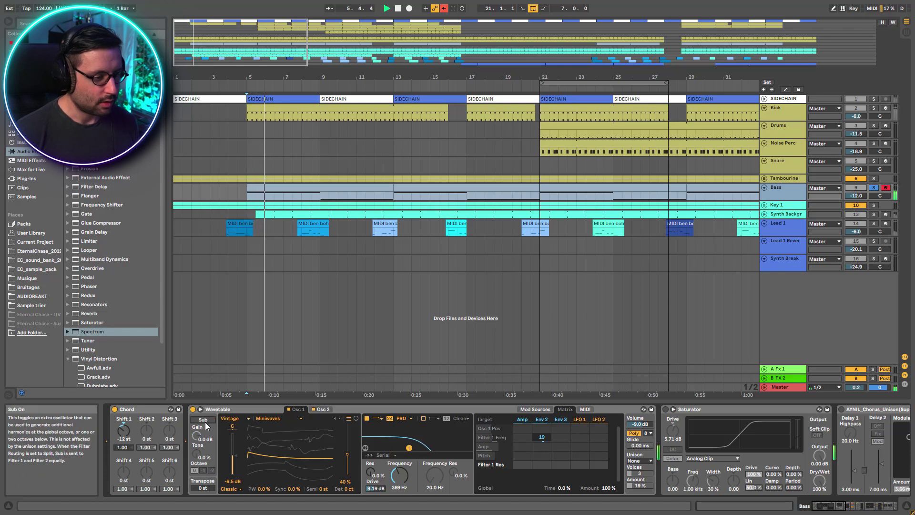
click(205, 422)
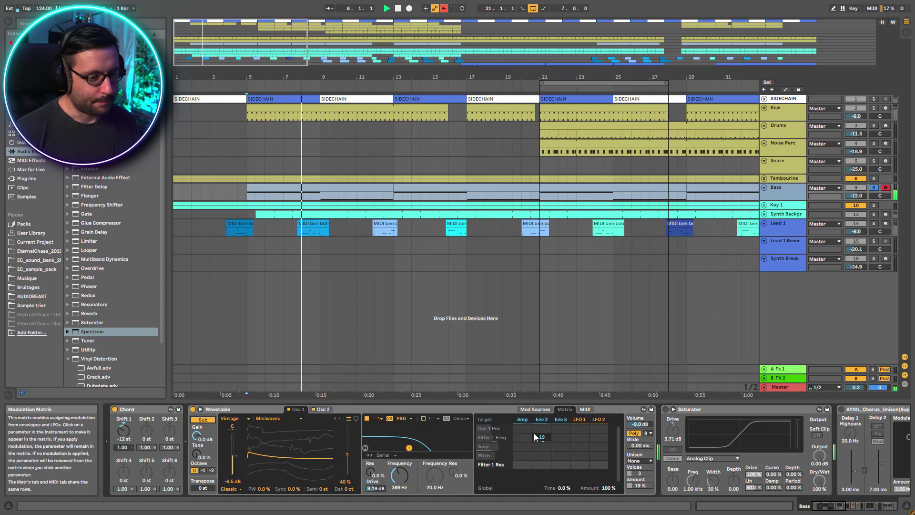
click(541, 420)
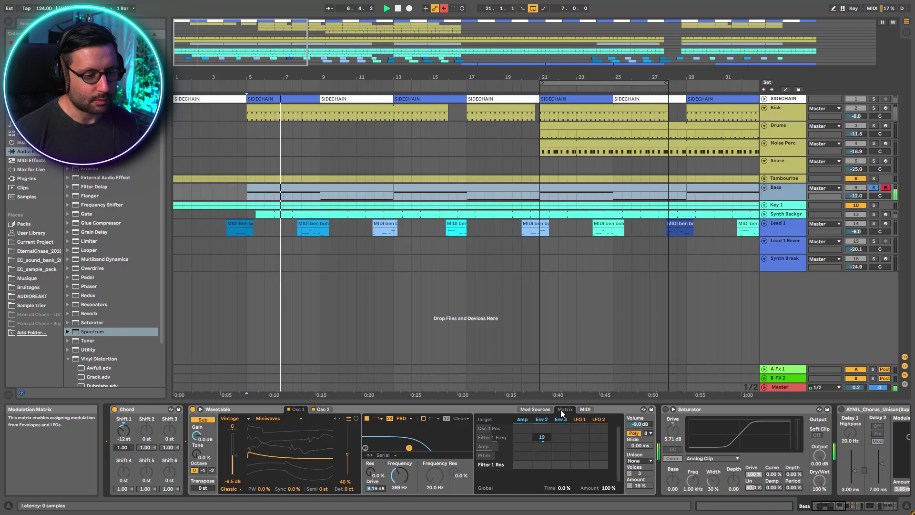
Re-enable the Saturator, AYNIL_Chorus_Unison and Bombass devices on the Bass track while it plays.
click(837, 509)
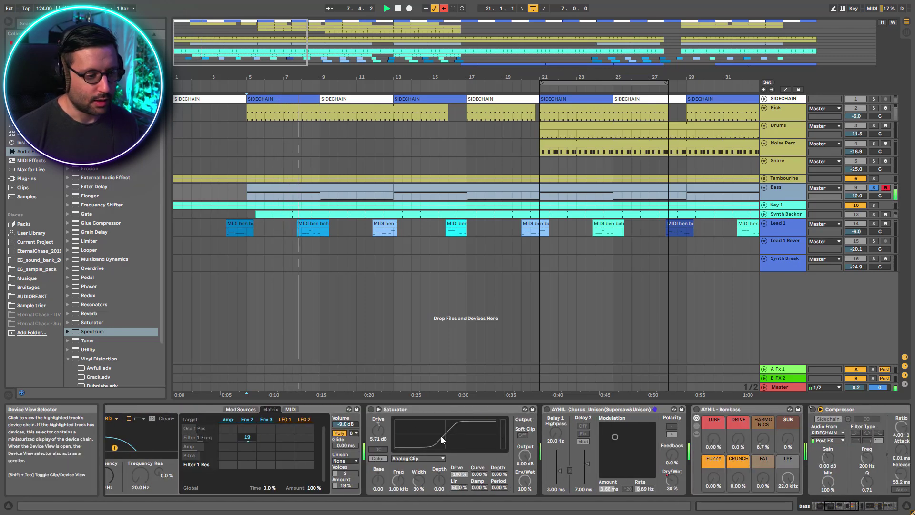
click(371, 409)
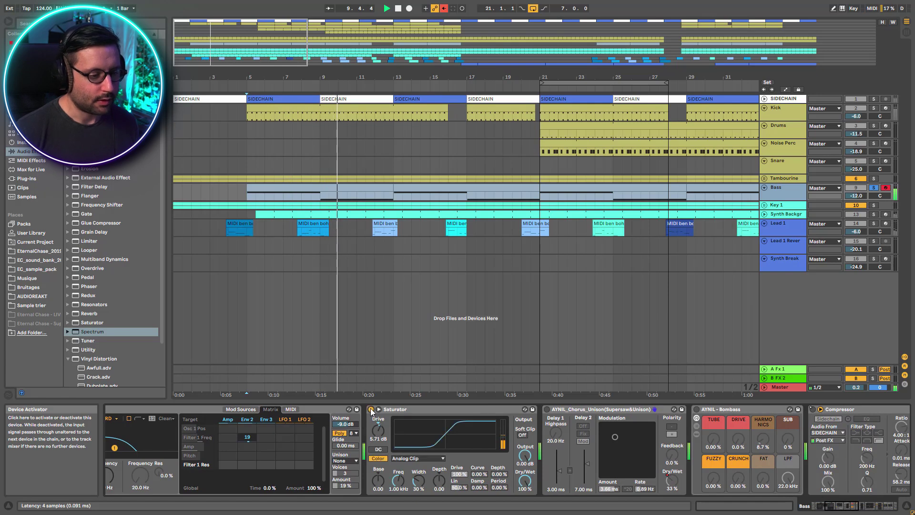
click(546, 410)
click(547, 410)
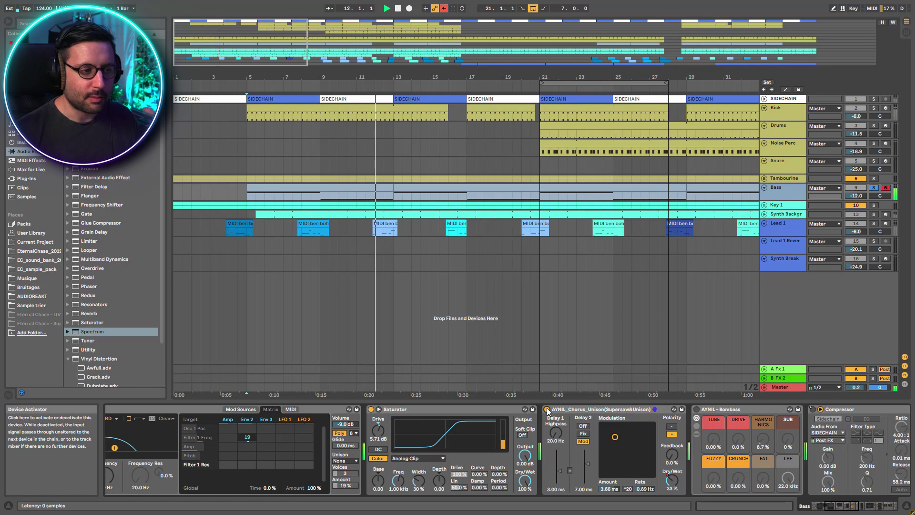
click(696, 409)
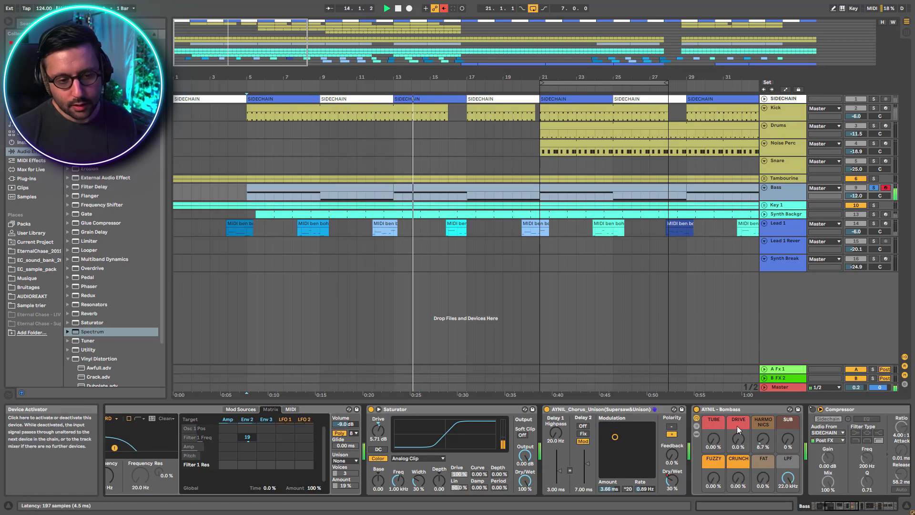
Compare the playing Bass with its sidechain Compressor on and off, leave it off, and re-enable EQ Eight.
click(857, 508)
click(858, 508)
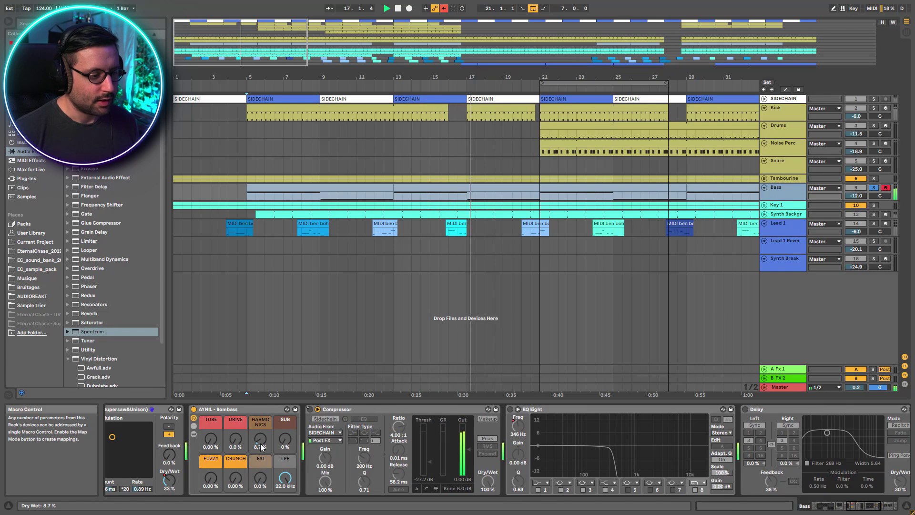
click(309, 409)
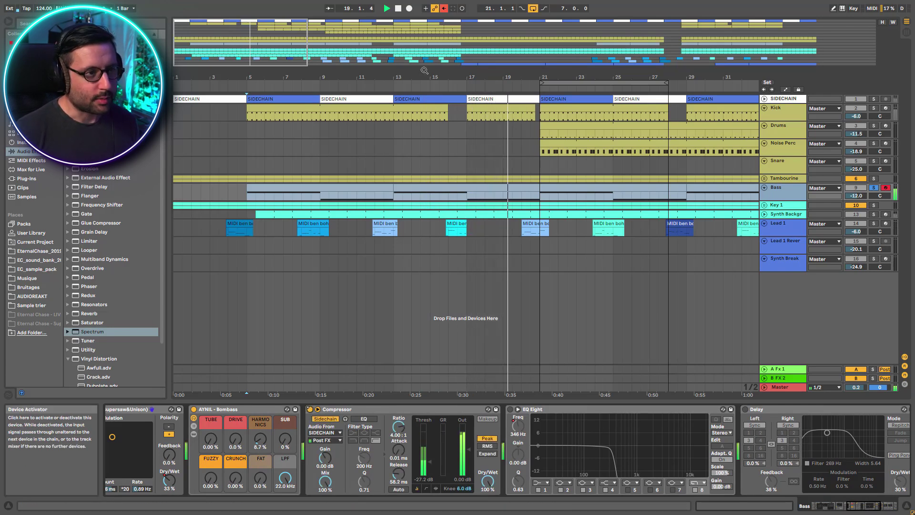
click(309, 409)
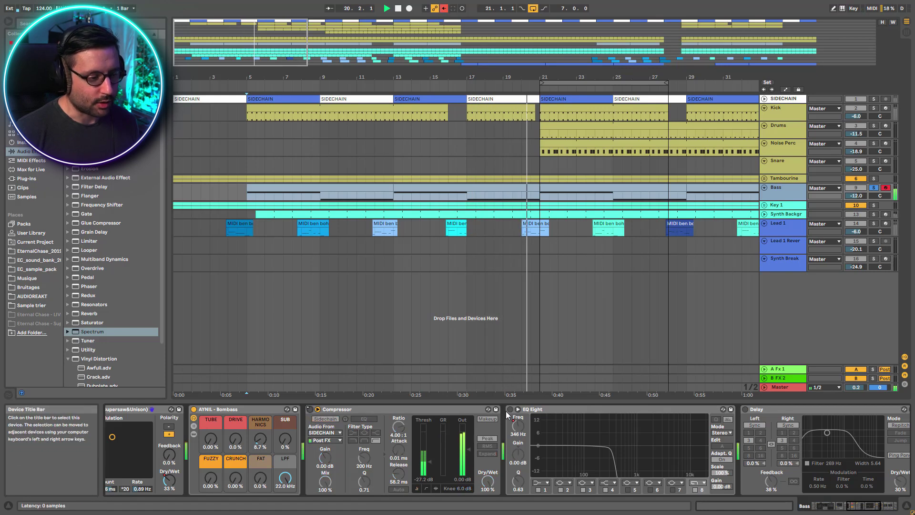
click(510, 409)
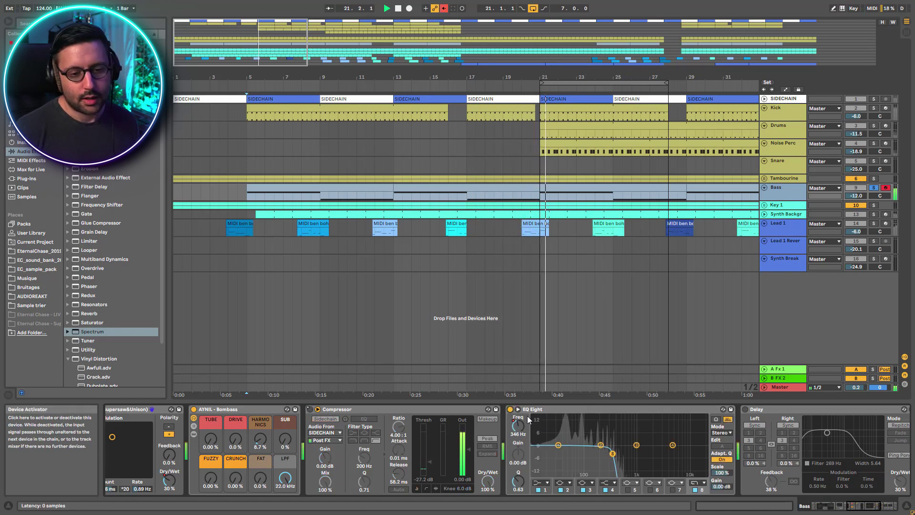
Unsolo the Bass and audition its EQ Eight low-pass frequency at 563 Hz and 530 Hz in the full mix.
click(866, 502)
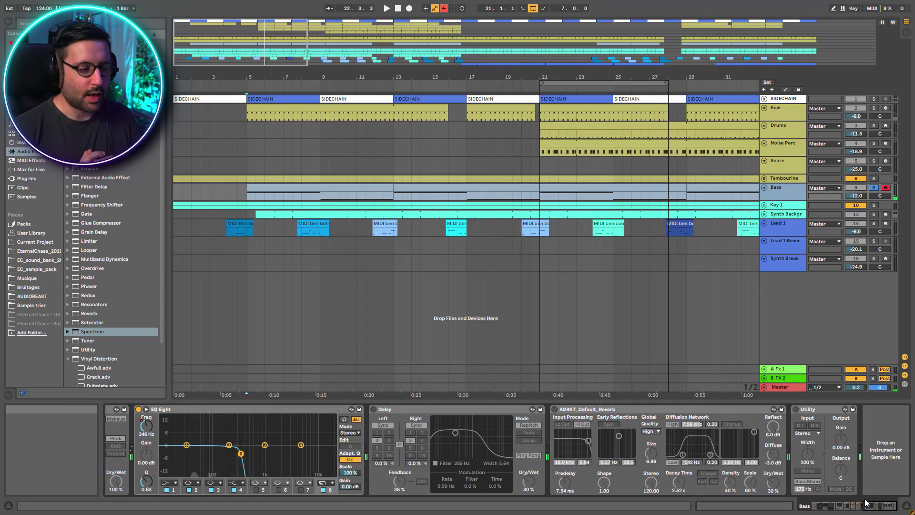
click(873, 187)
mouse_move(146, 428)
mouse_down()
mouse_move(146, 392)
mouse_move(145, 422)
mouse_up()
key(space)
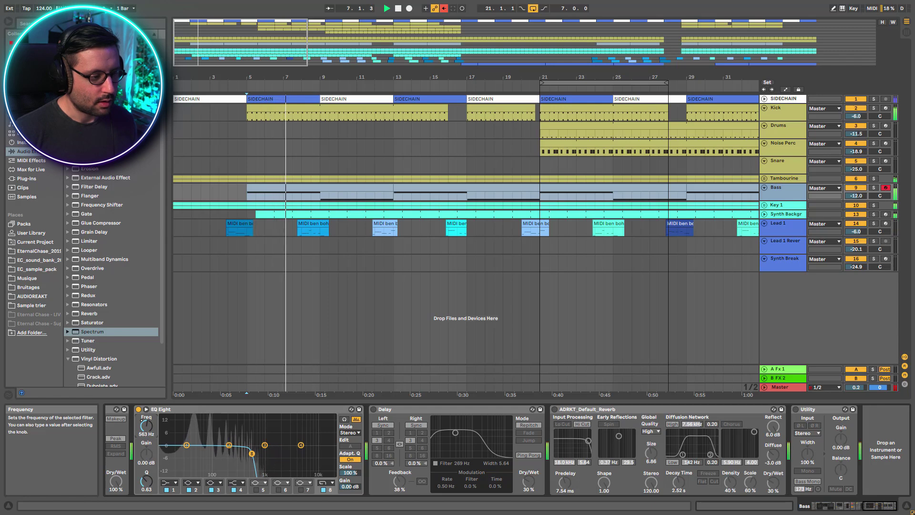
drag(146, 422, 146, 423)
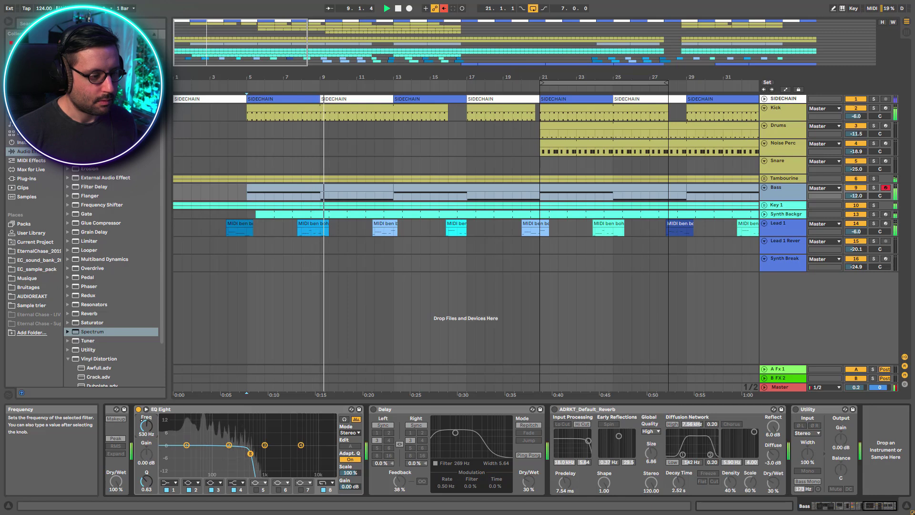
Lower the Bass EQ Eight low-pass frequency to 297 Hz with playback stopped, and play the full mix again.
key(space)
drag(145, 424, 146, 431)
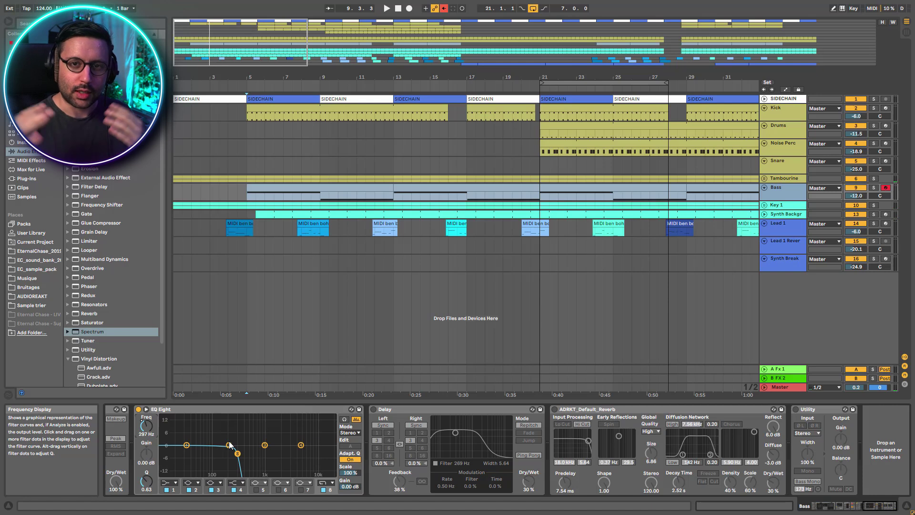
key(space)
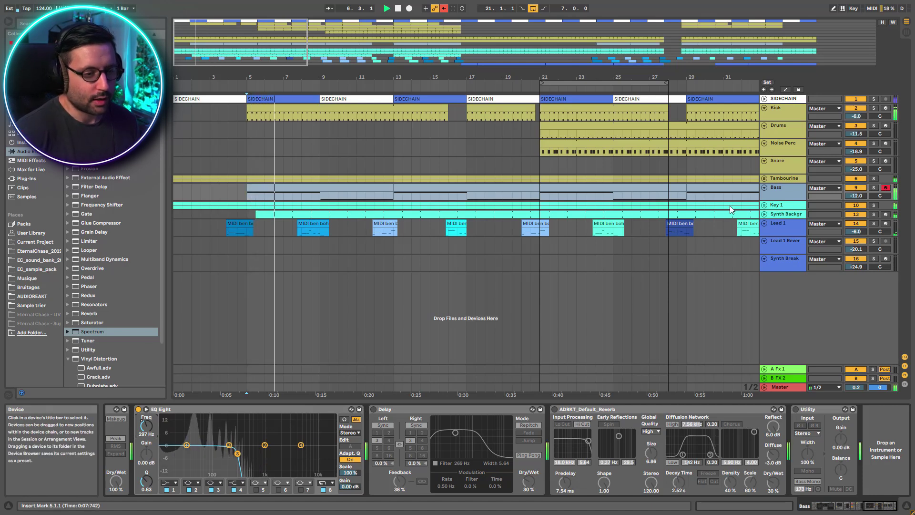
Solo the Bass track and re-enable its Delay, ADRKT_Default_Reverb and Utility devices.
click(873, 188)
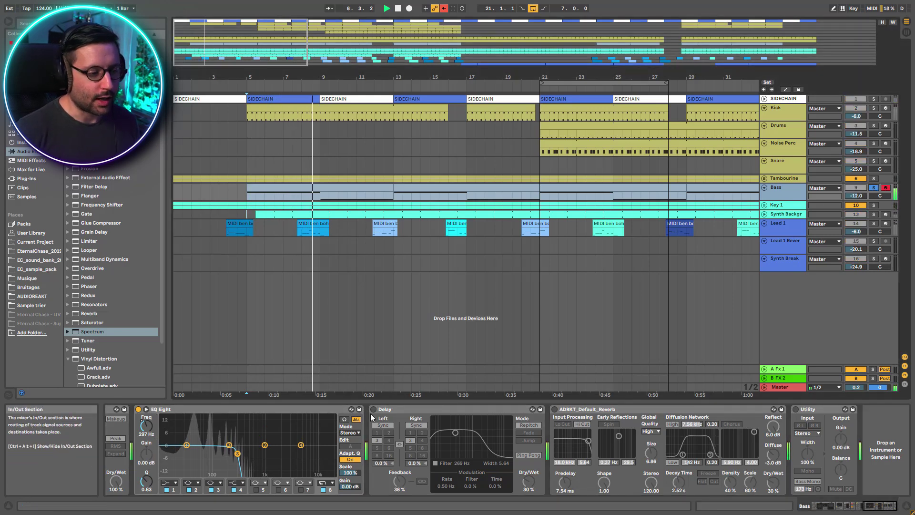
click(373, 409)
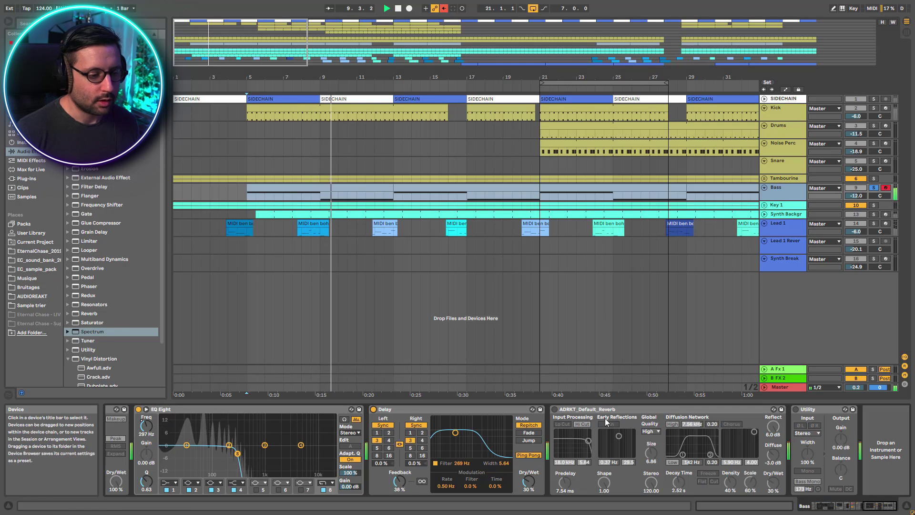
click(553, 409)
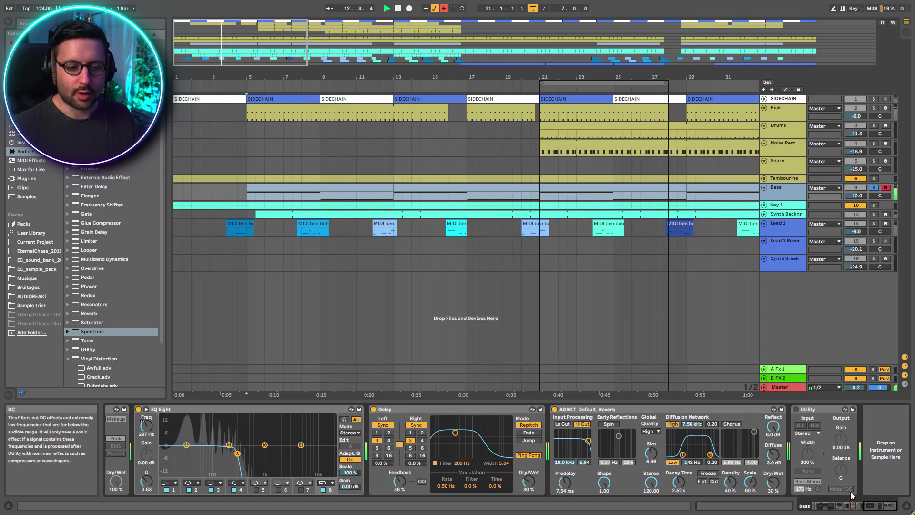
click(795, 409)
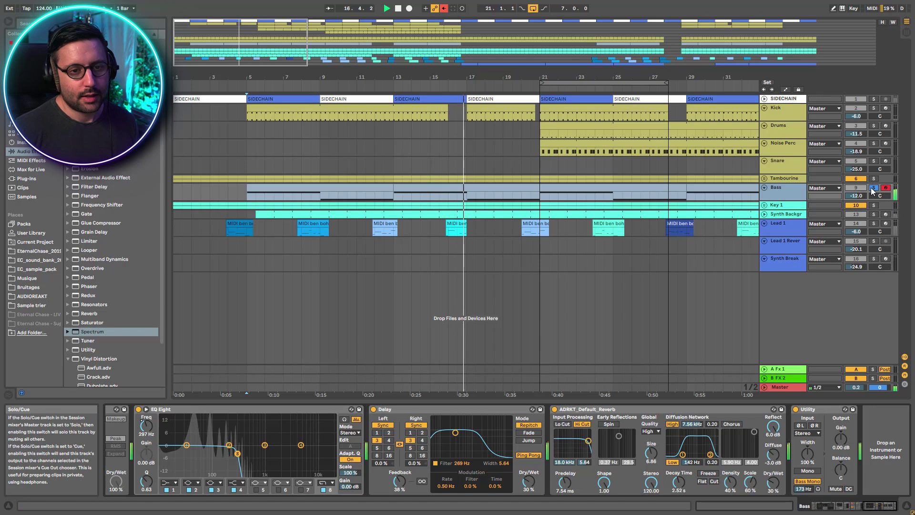
Open a Bass clip to examine its long F#1 and C#1 notes, and stop playback.
double_click(339, 187)
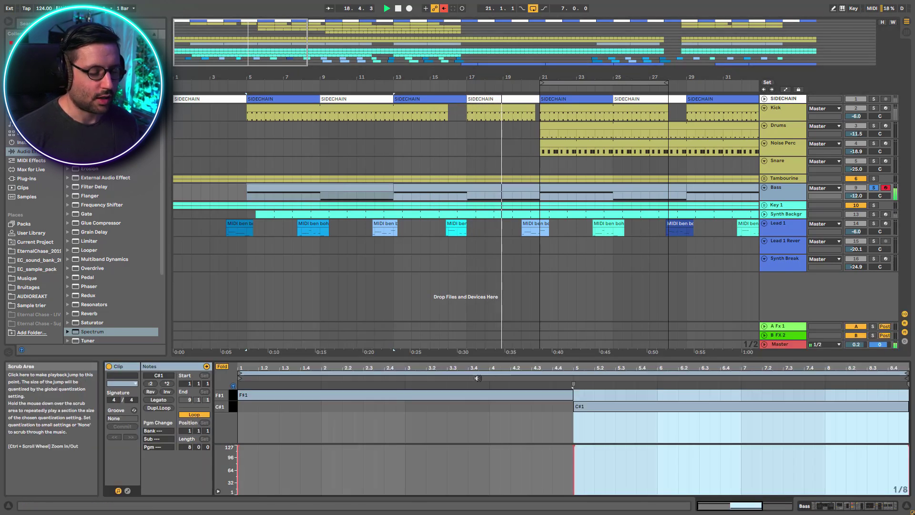
click(390, 395)
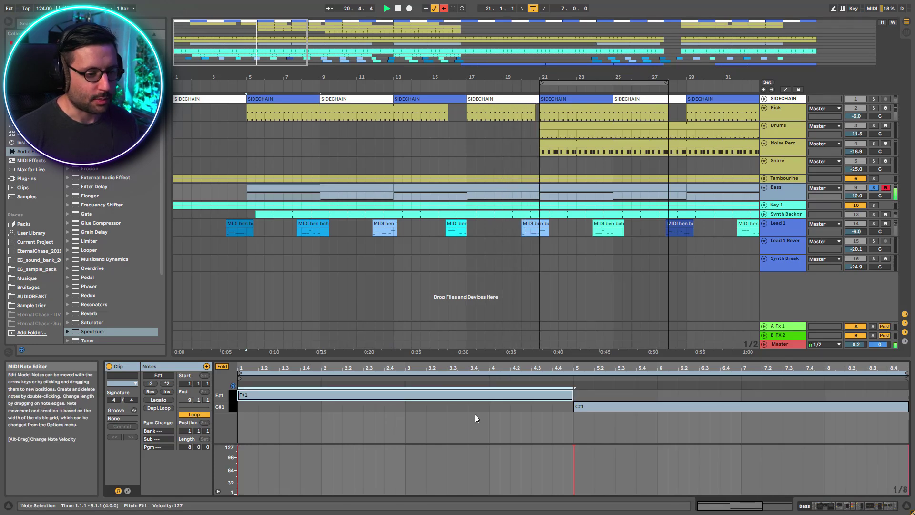
key(space)
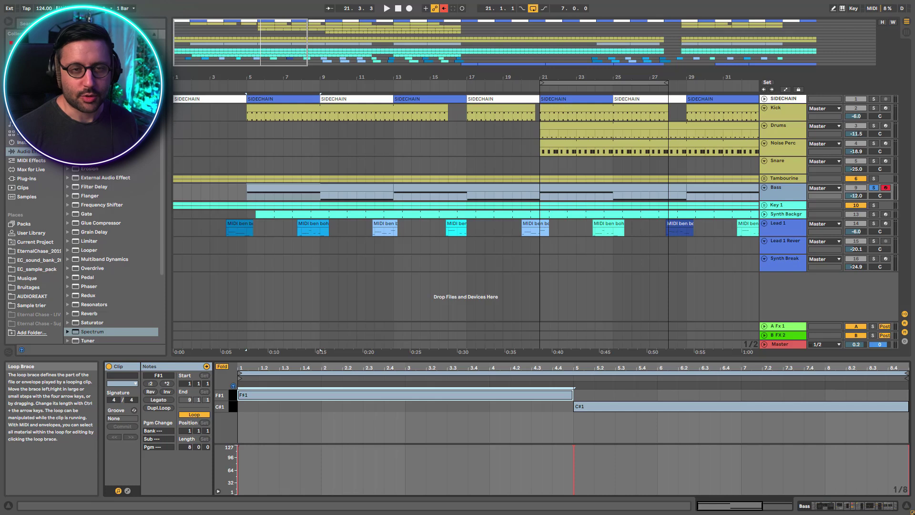
Solo the Lead 1 track, open its first MIDI clip to show the notes, and play it.
click(877, 225)
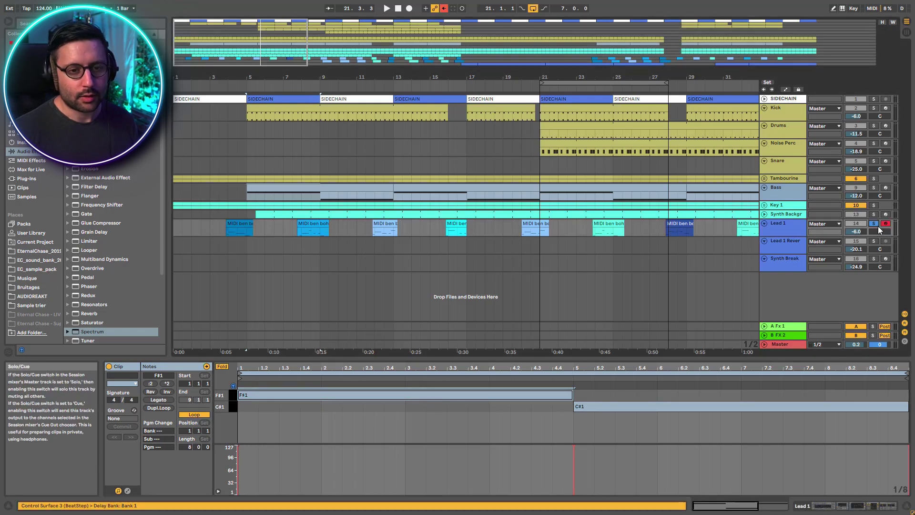
drag(308, 32, 344, 32)
click(221, 223)
key(space)
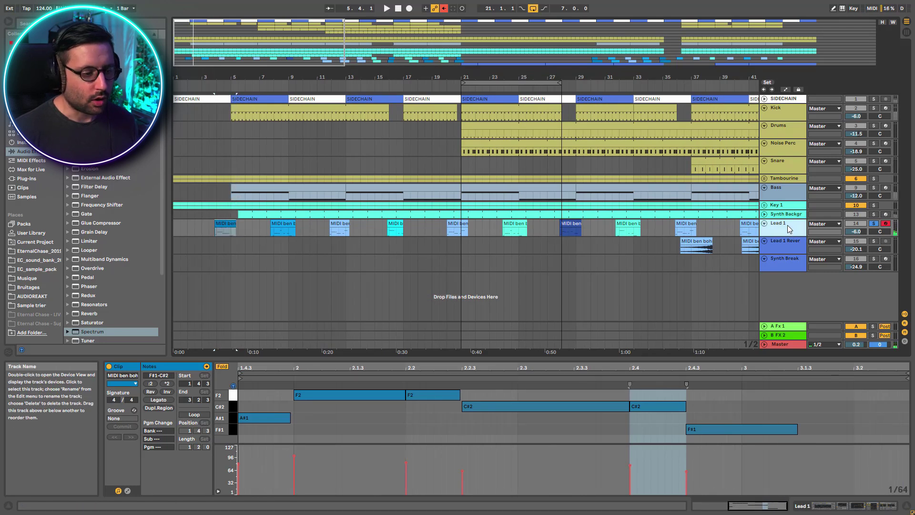
Insert a MIDI track below Lead 1, load Analog on it, solo the track and show the Osc 1 settings.
key(ctrl+shift+t)
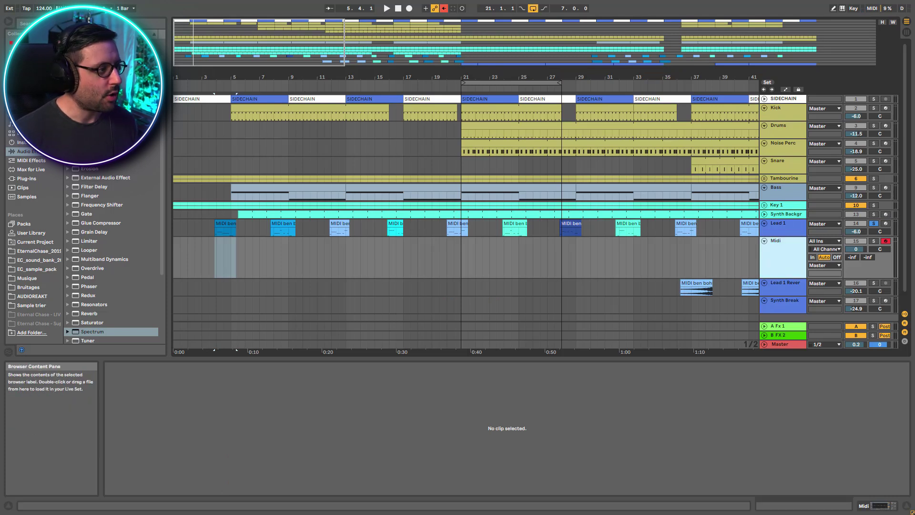
drag(162, 209, 161, 196)
click(21, 142)
double_click(771, 259)
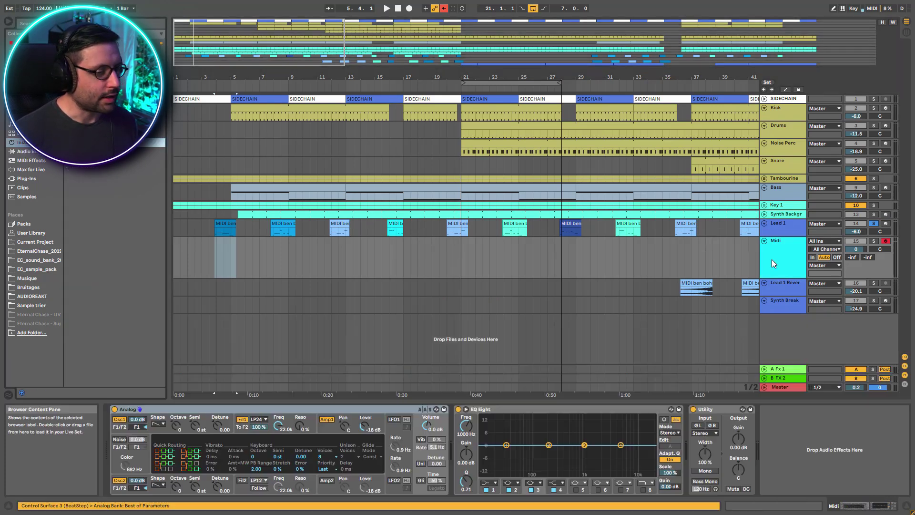
click(791, 248)
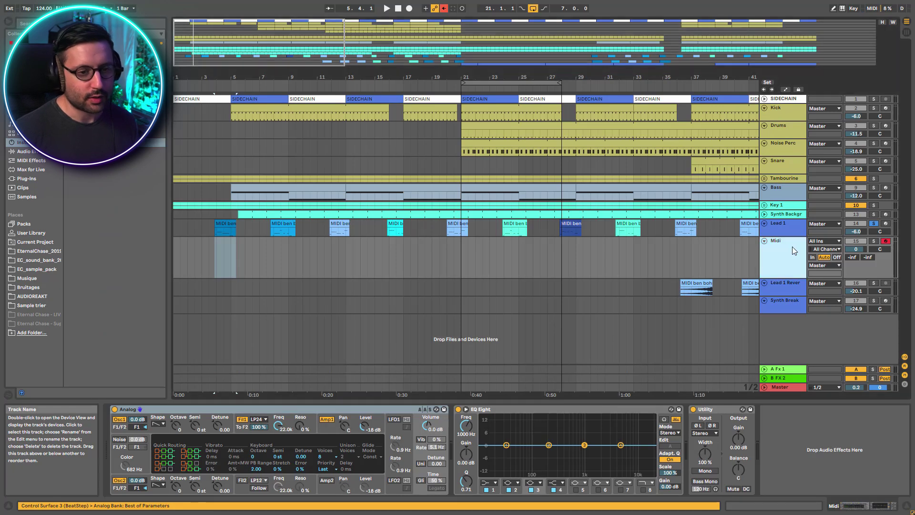
click(871, 241)
click(158, 430)
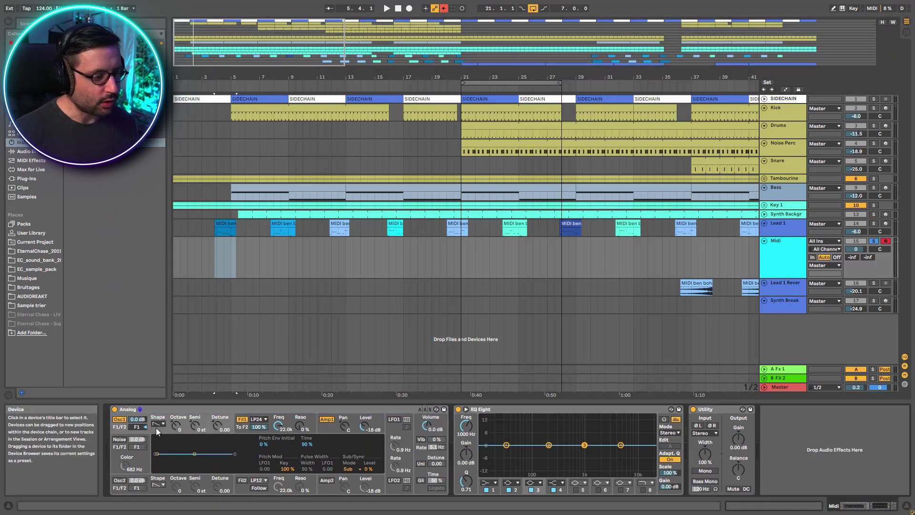
Copy the first Lead 1 clip onto the new MIDI track, play it, and open its notes.
drag(225, 229, 230, 258)
key(space)
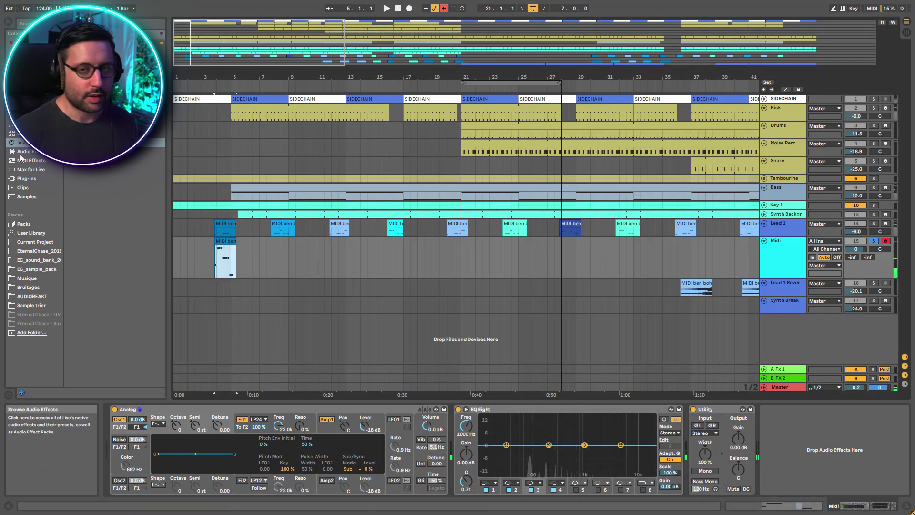
double_click(219, 240)
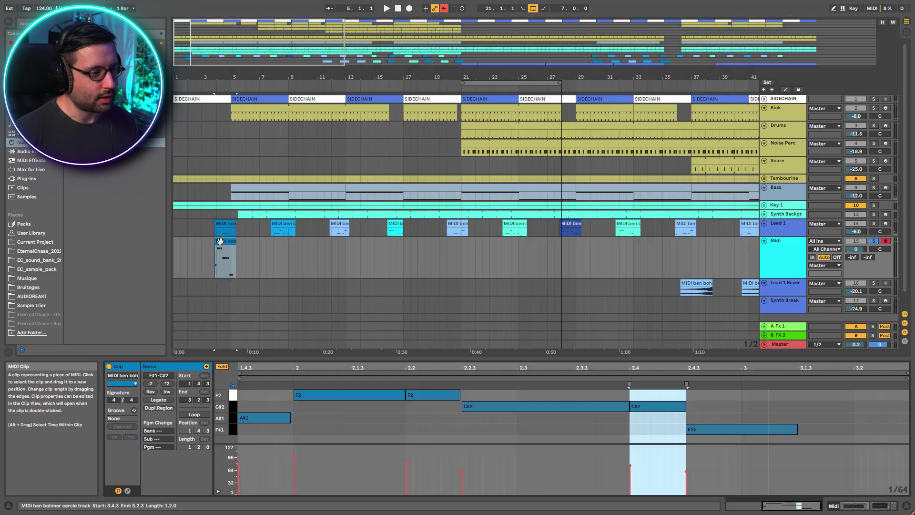
drag(280, 49, 282, 40)
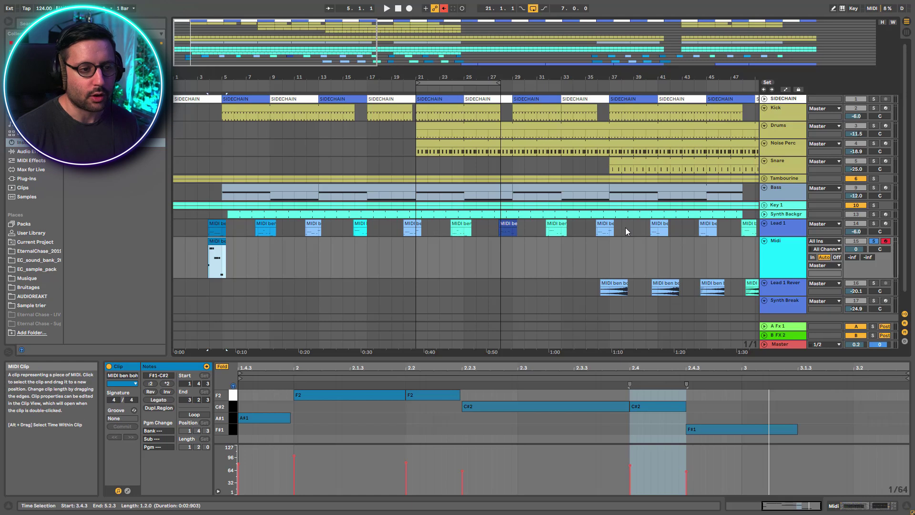
drag(322, 61, 286, 81)
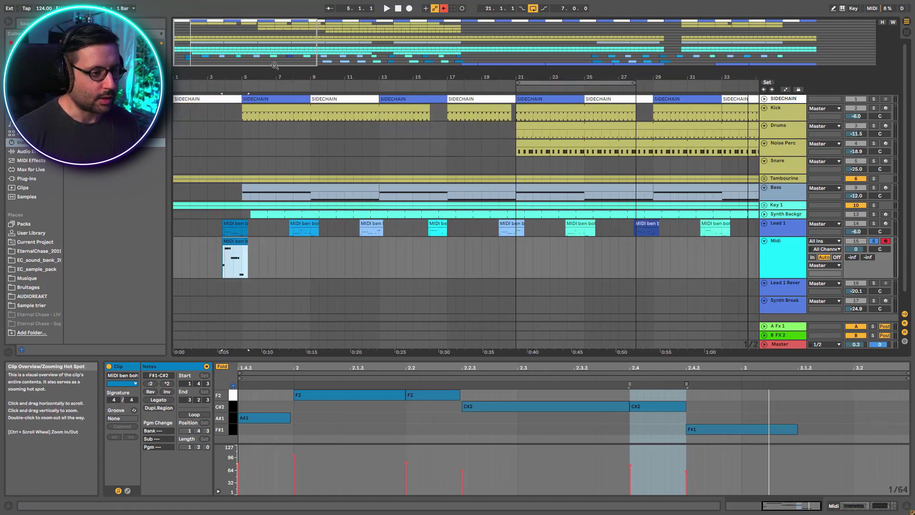
key(space)
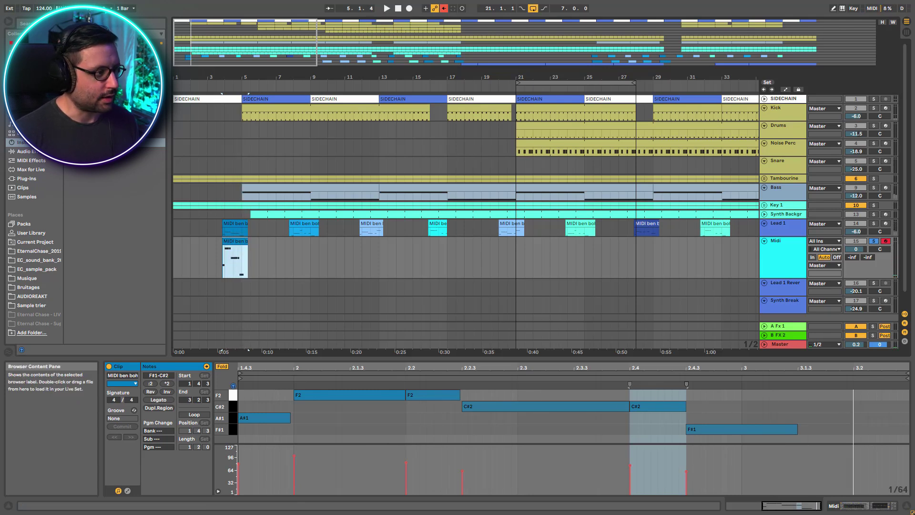
Add Delay and Reverb at the end of the new track's chain, and insert Saturator before EQ Eight with 3.43 dB drive.
click(30, 153)
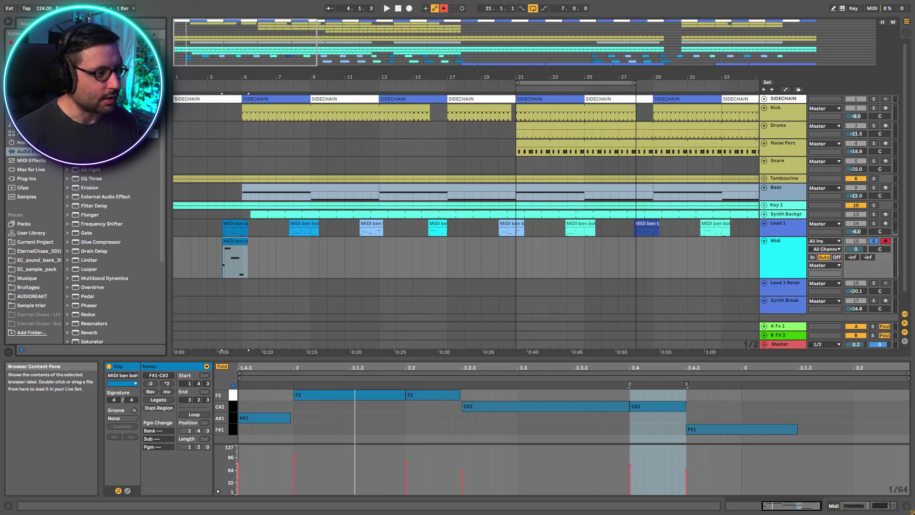
double_click(80, 332)
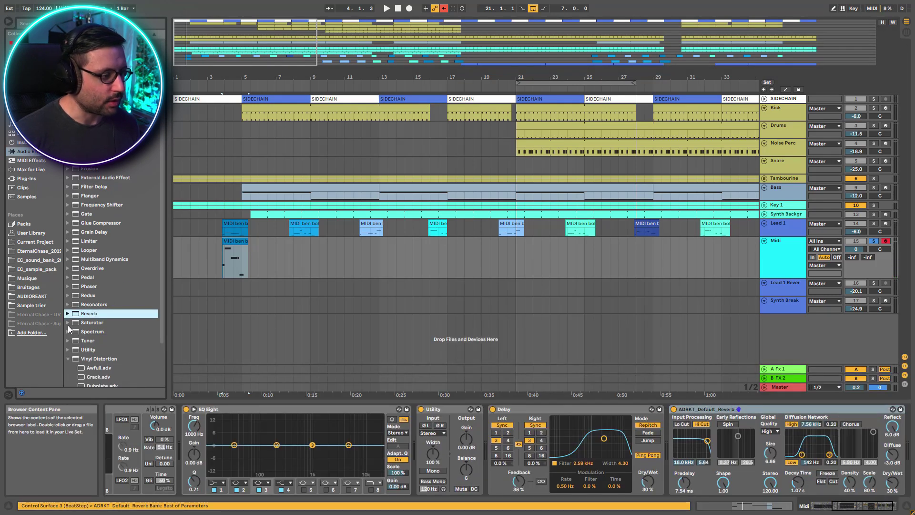
drag(86, 324, 211, 436)
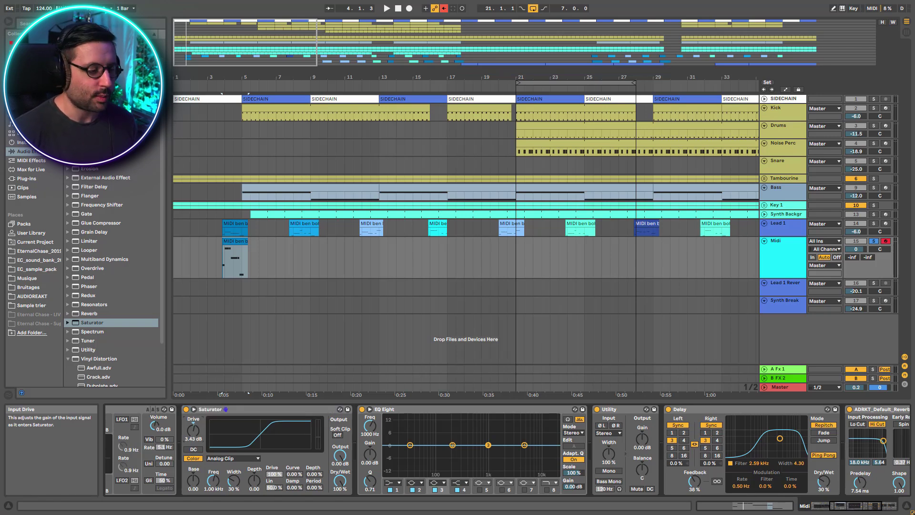
Set the new track's Delay filter to about 931 Hz with a width of 4.97 while the lead plays.
key(space)
drag(785, 448, 772, 445)
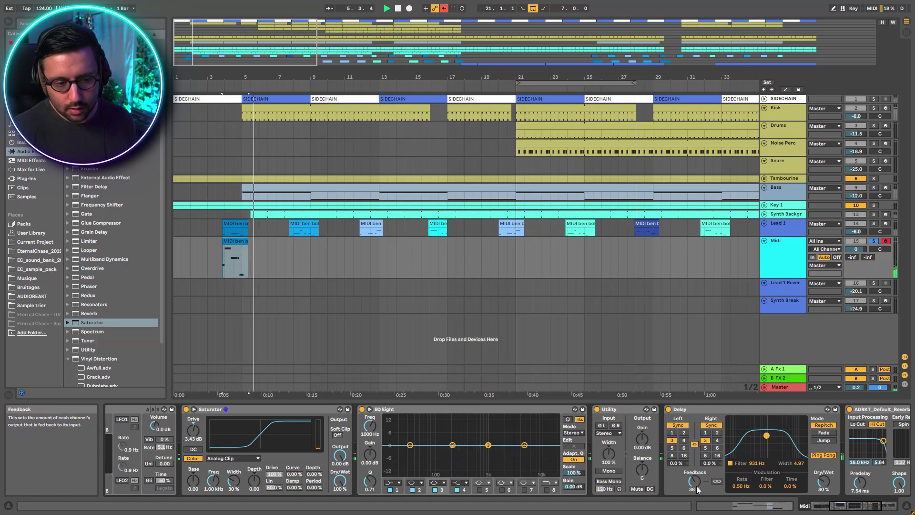
Lengthen the decay time of the new track's Reverb while the lead plays.
click(873, 510)
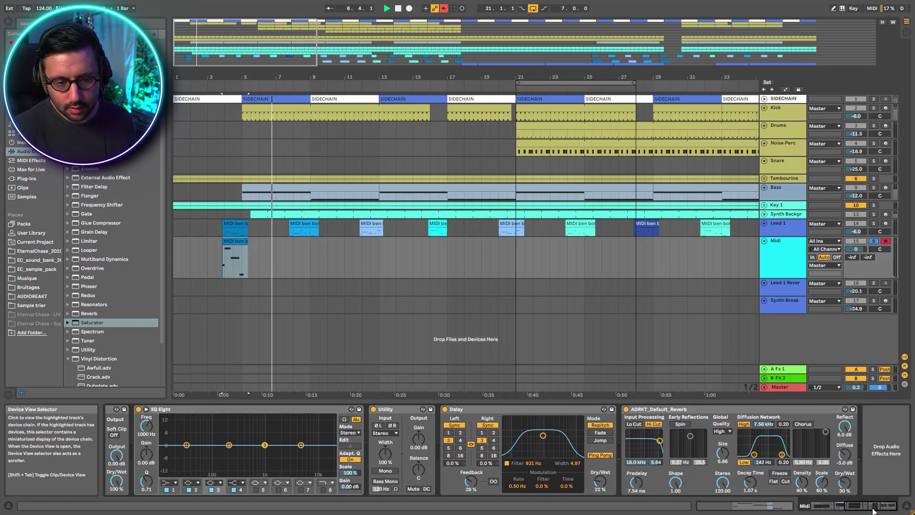
drag(751, 482, 751, 474)
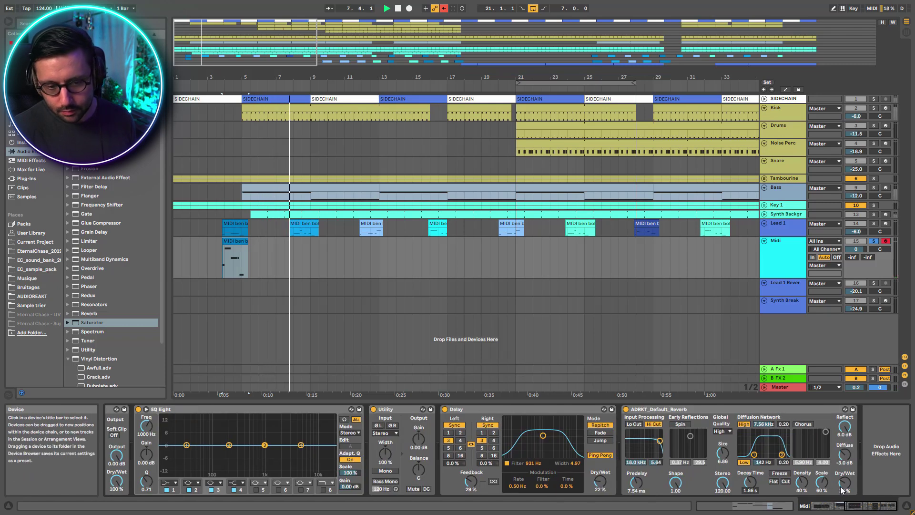
drag(756, 490, 755, 479)
key(space)
key(space)
drag(842, 507, 813, 506)
key(space)
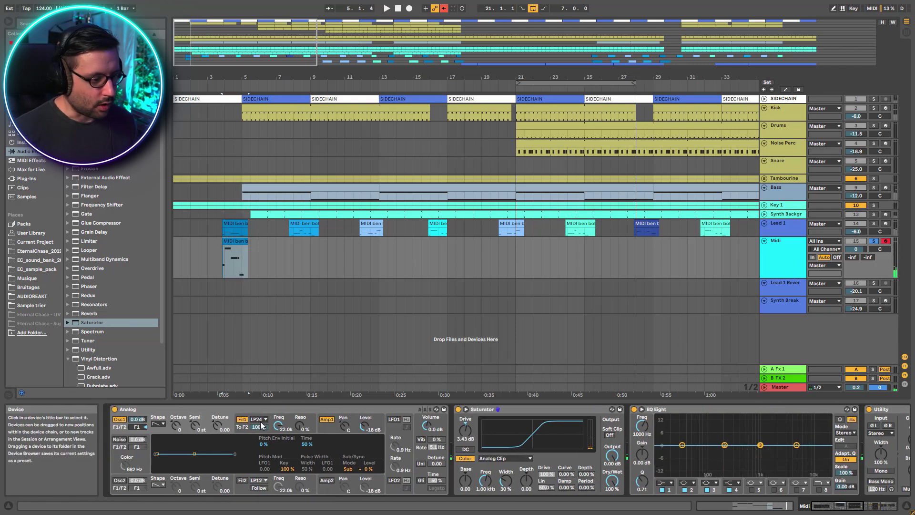
Lower Analog's Filter 1 cutoff frequency to about 94 Hz and audition the lead.
click(262, 420)
click(262, 421)
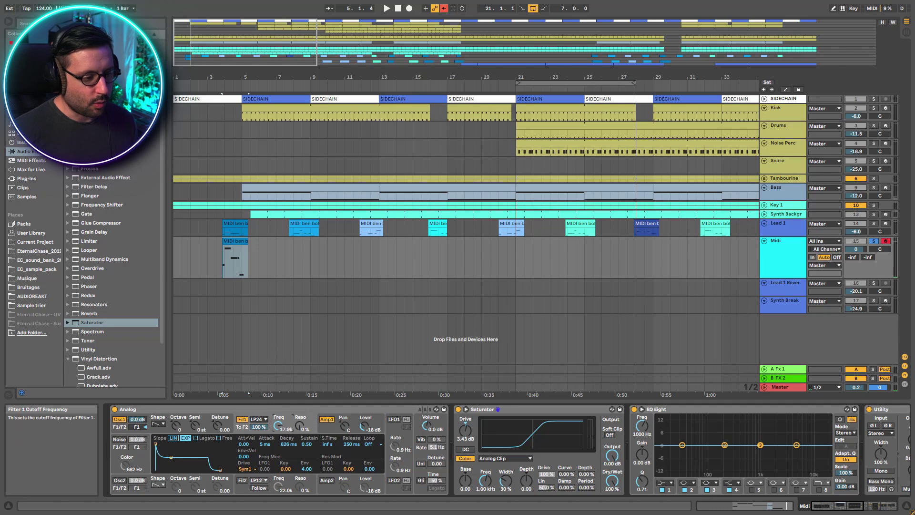
drag(278, 425, 278, 440)
key(space)
key(space)
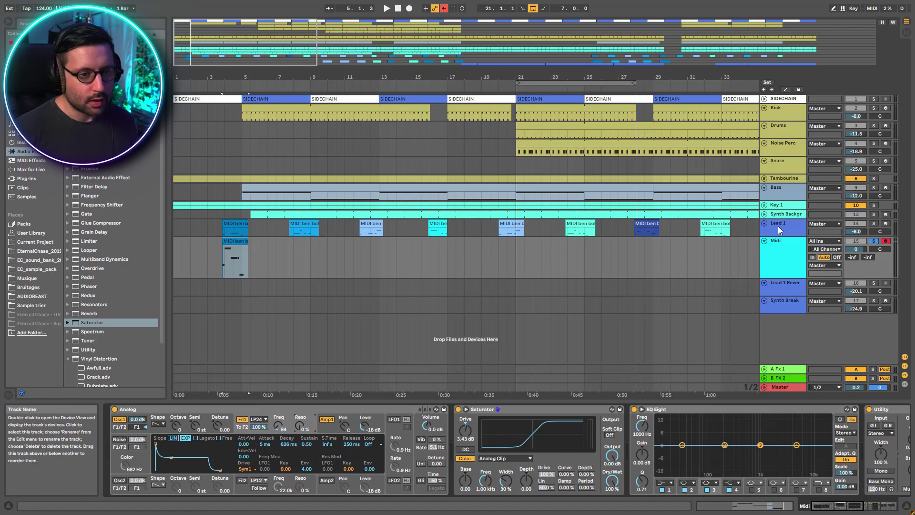
Set Analog's Filter 1 resonance to 24% while playing the lead.
key(space)
key(space)
key(space)
drag(300, 425, 300, 415)
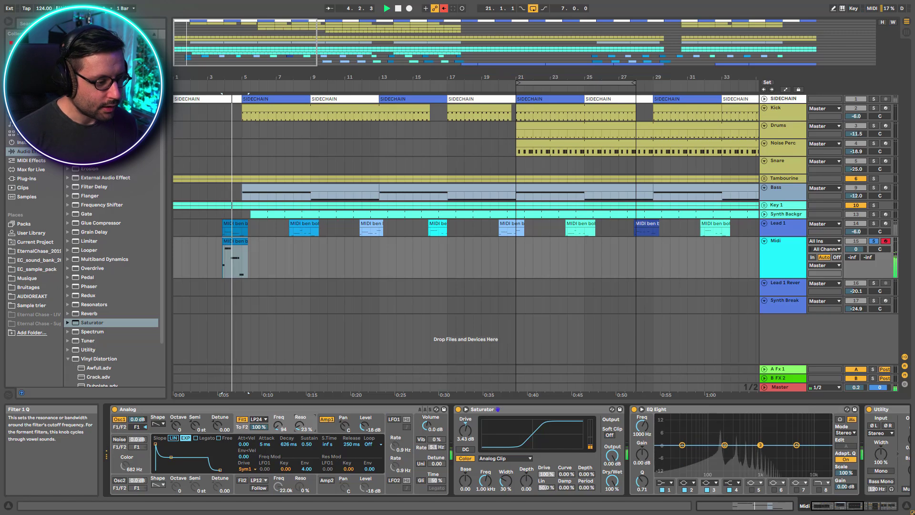
mouse_move(300, 414)
mouse_down()
mouse_move(300, 436)
mouse_move(299, 423)
mouse_up()
key(space)
key(space)
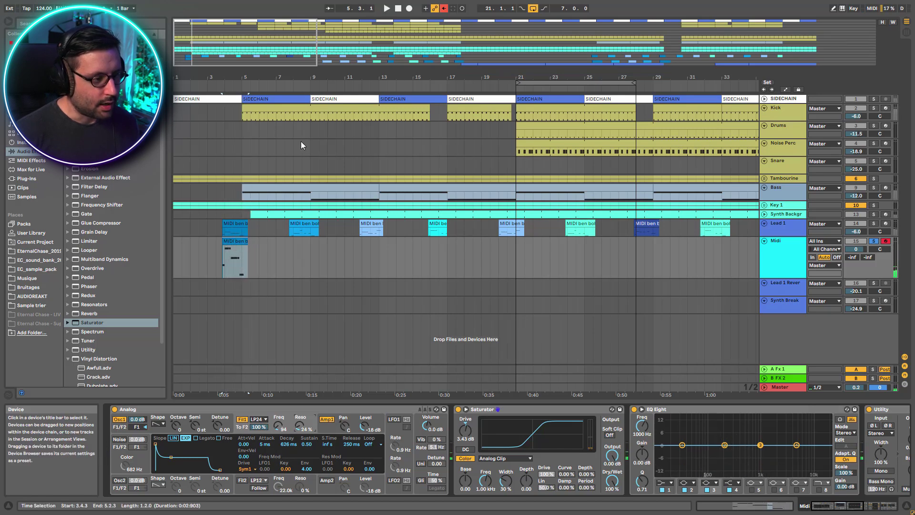
Examine the note velocities in the new track's MIDI clip while the lead plays.
scroll(227, 248, up, 5)
double_click(241, 242)
drag(277, 78, 358, 78)
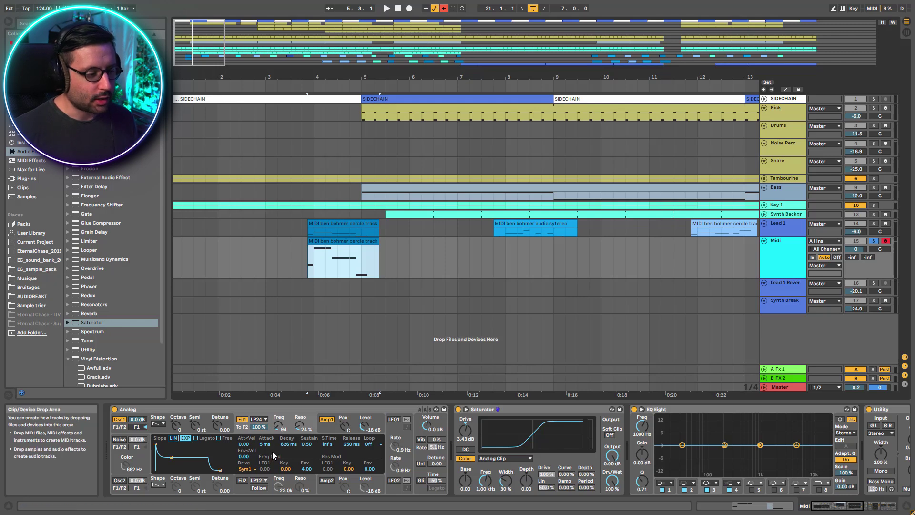
click(284, 469)
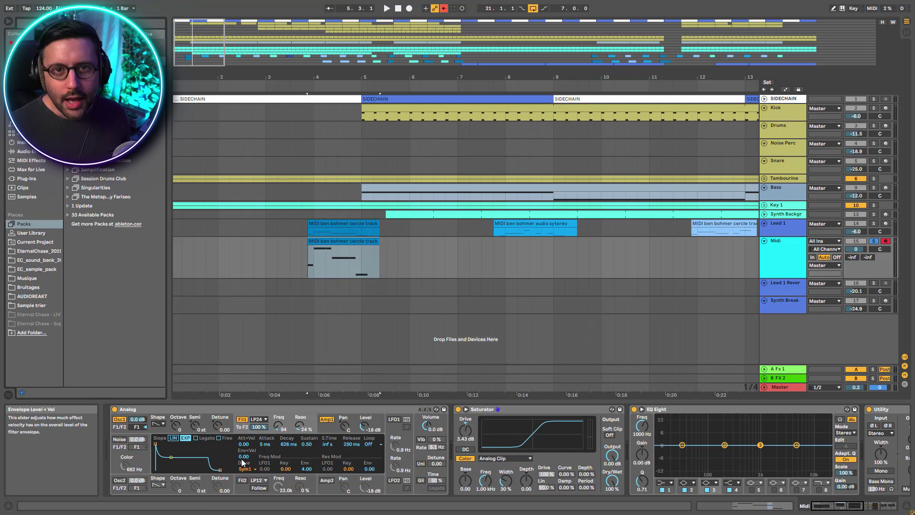
click(364, 247)
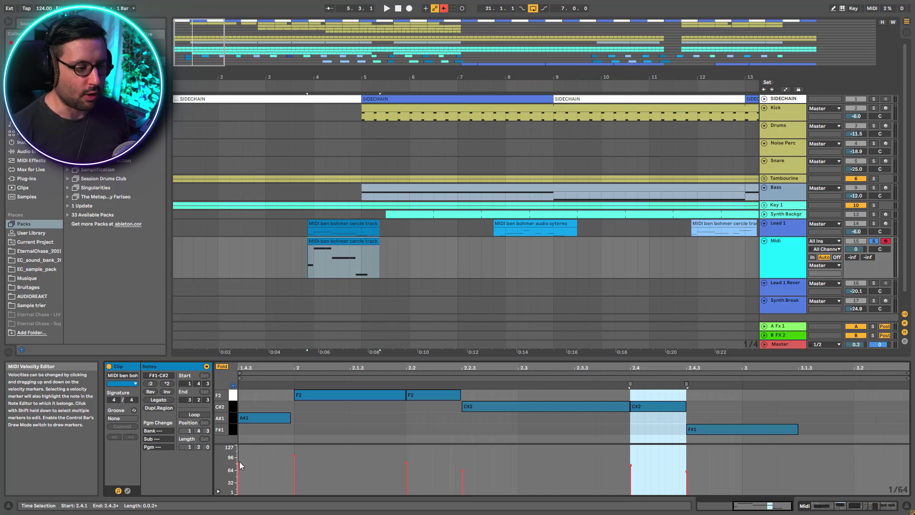
key(space)
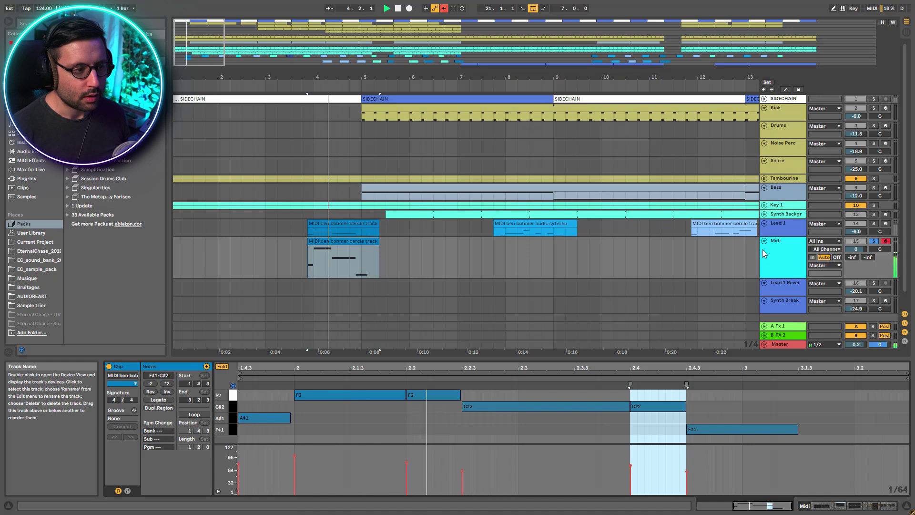
double_click(764, 249)
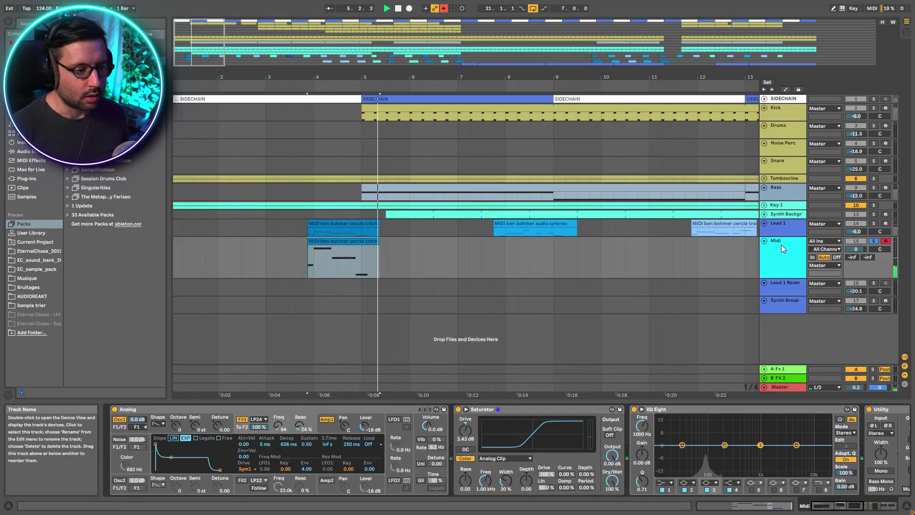
key(space)
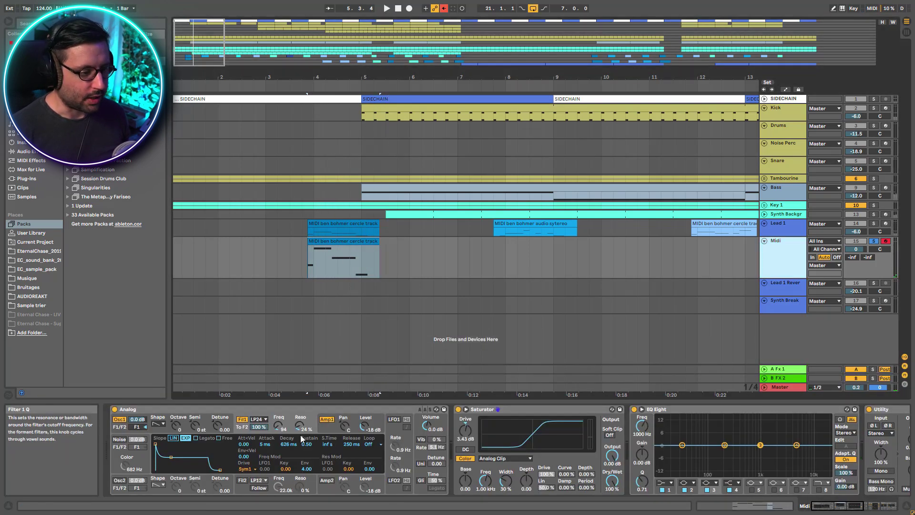
Set the Filter 1 envelope's velocity amount (Env<Vel) to 1.95 and listen to the lead.
drag(244, 457, 244, 442)
key(space)
key(space)
key(space)
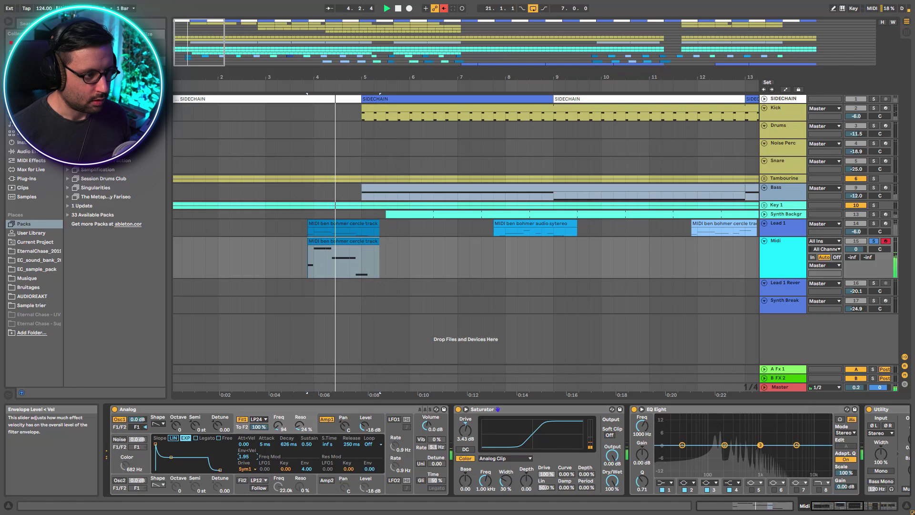
key(space)
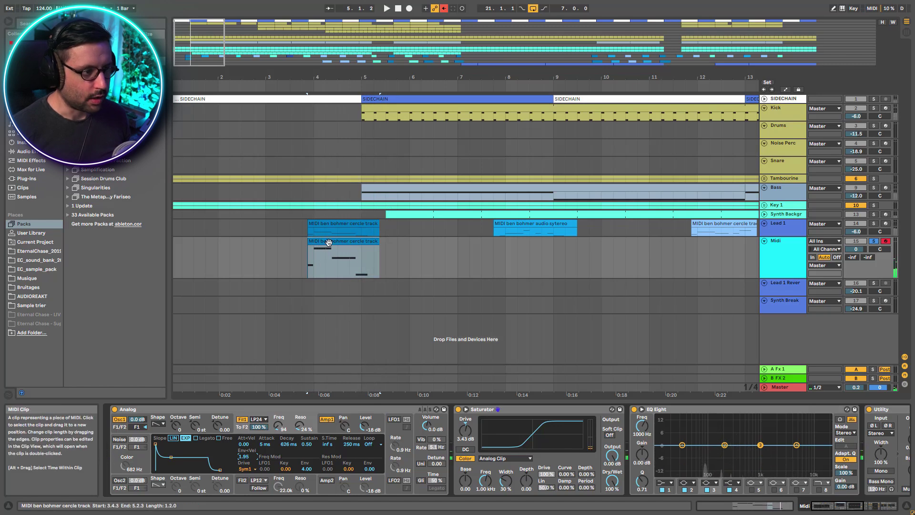
Audition the clip's first F2 note at a velocity of 38, and return it to 104.
click(314, 264)
key(space)
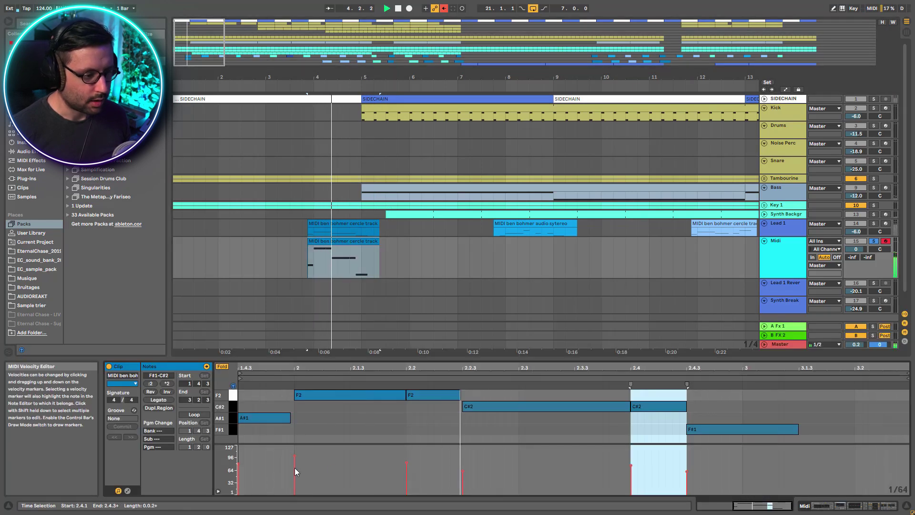
drag(294, 457, 294, 480)
key(space)
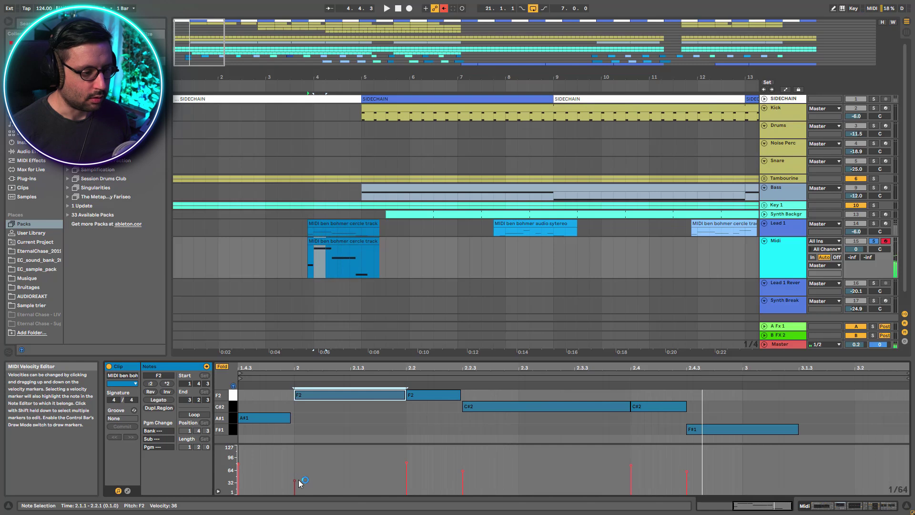
key(space)
drag(295, 462, 295, 454)
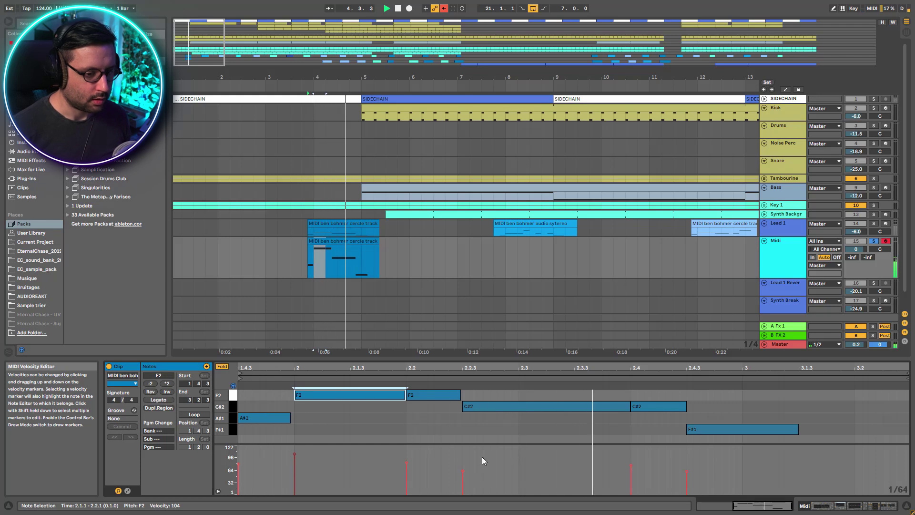
key(space)
Set the velocity of the clip's final F#1 note to 83, playing the lead to compare.
click(693, 432)
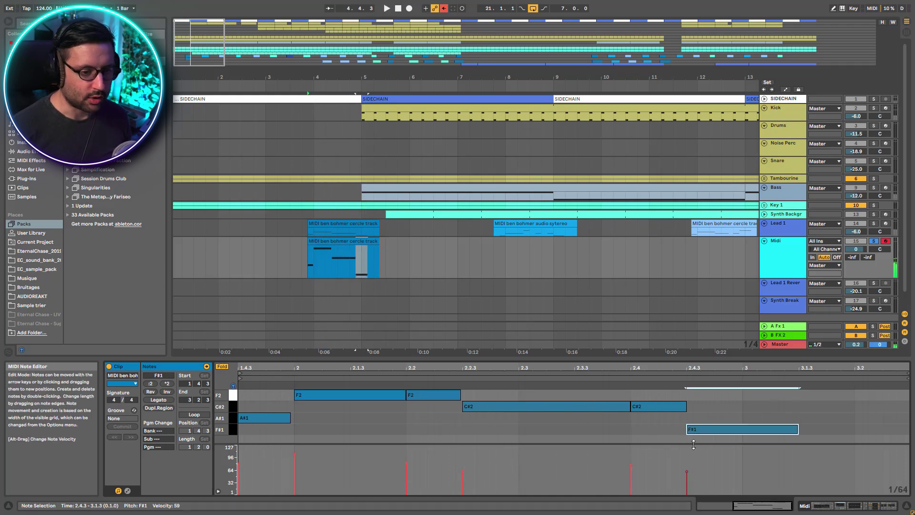
drag(687, 471, 687, 465)
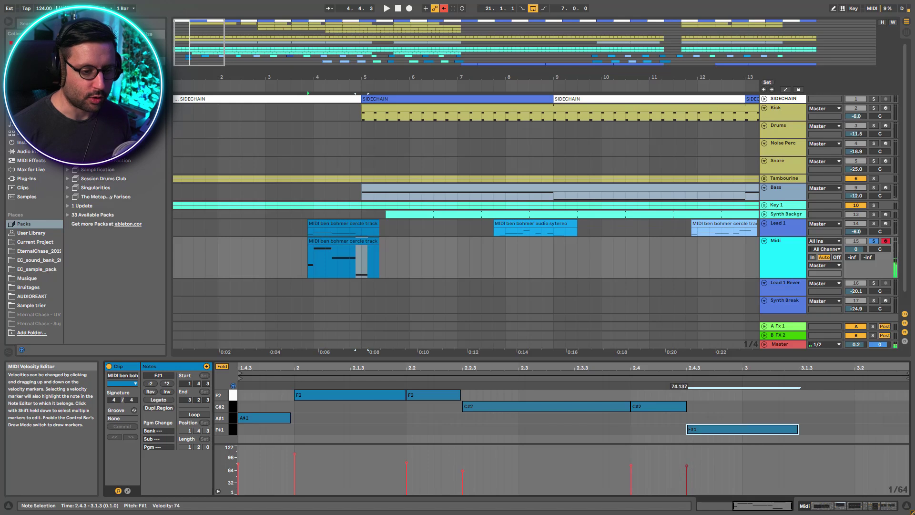
key(space)
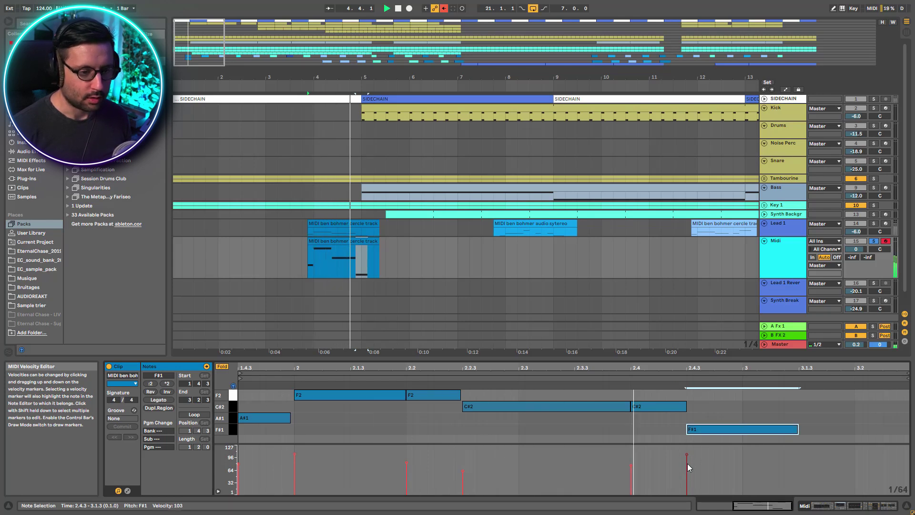
key(space)
drag(687, 454, 686, 462)
key(space)
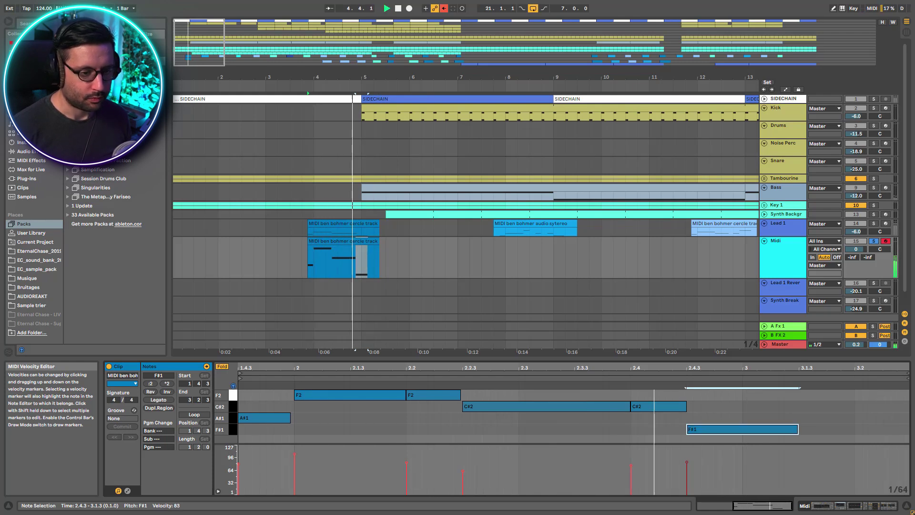
key(space)
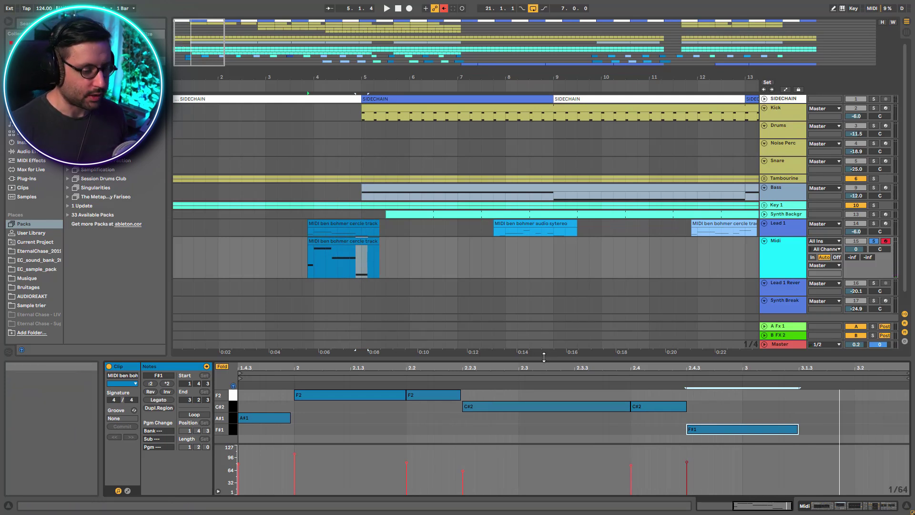
Set the Amp 1 envelope's velocity amount (Env<Vel) in Analog to 2.00 and play the lead.
key(shift+Tab)
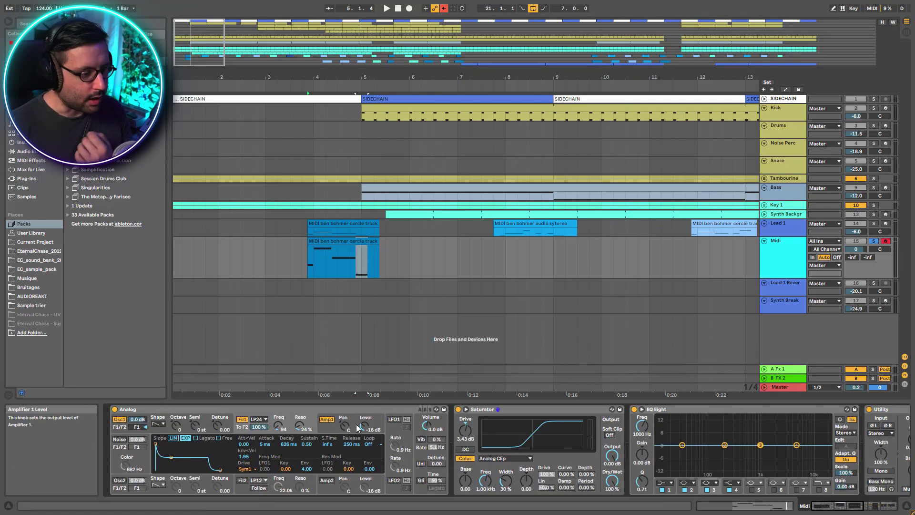
click(332, 430)
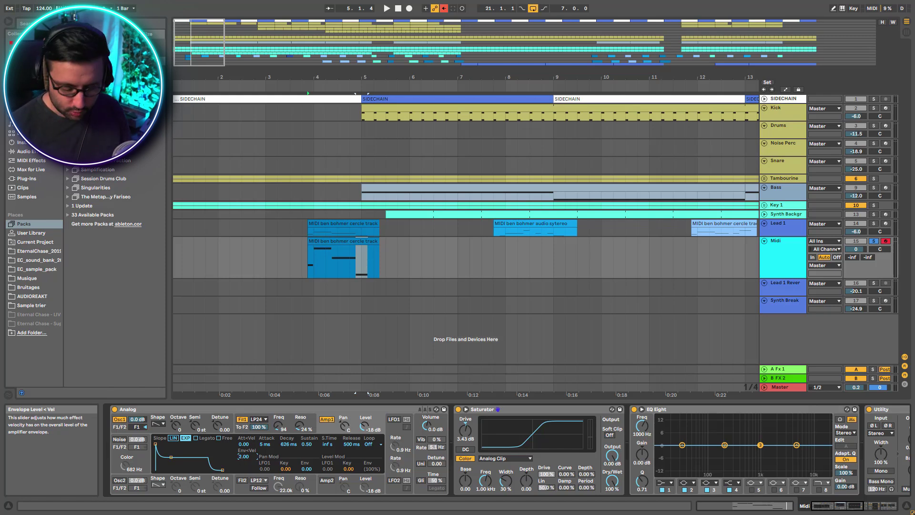
key(space)
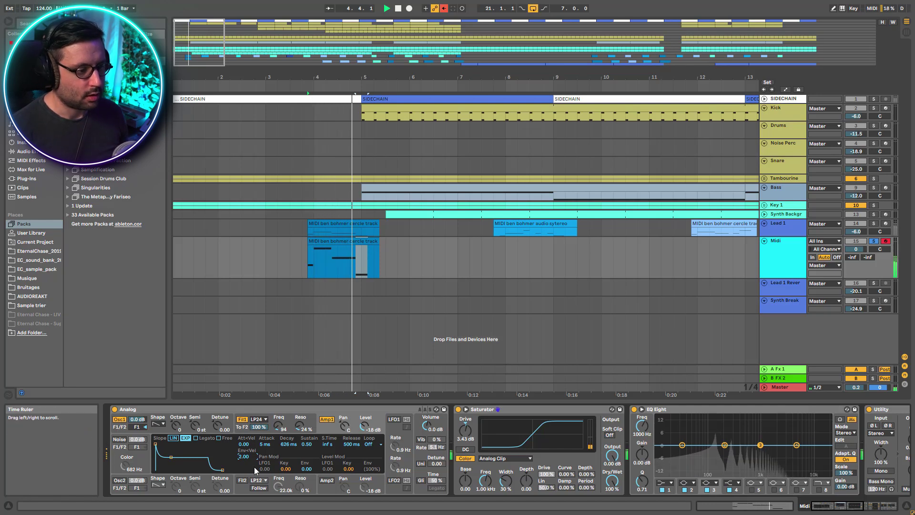
key(space)
Raise the Saturator's drive to 15.2 dB and audition the lead.
drag(461, 441, 461, 417)
key(space)
key(space)
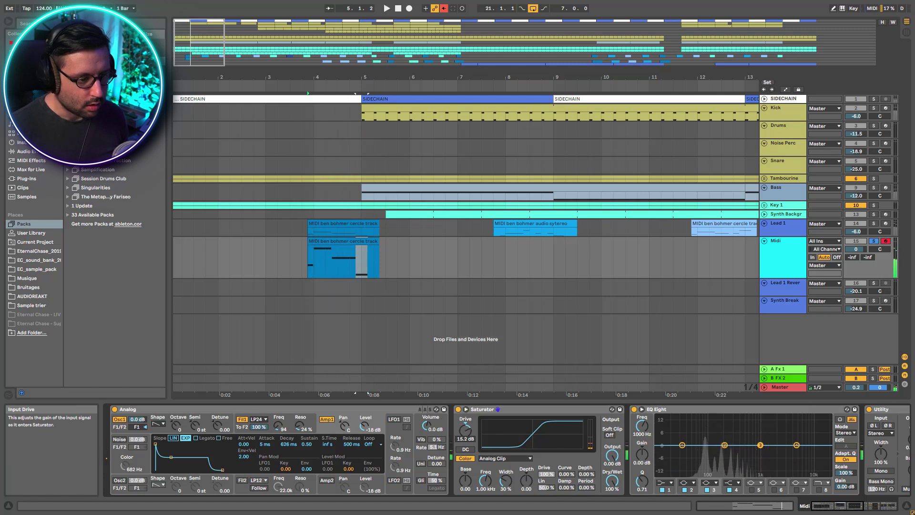
key(space)
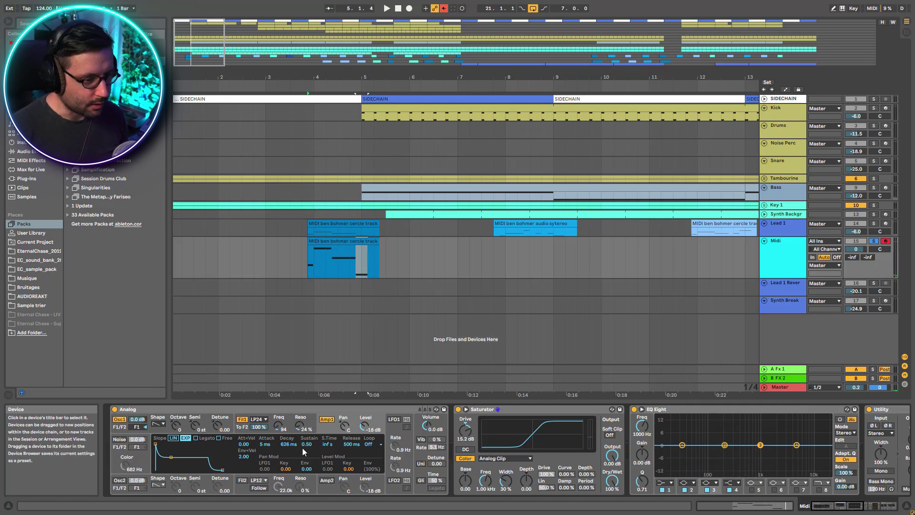
Set Analog's envelope release to 2.48 s for Amp 1 and 1.33 s for Filter 1.
key(space)
drag(347, 445, 347, 420)
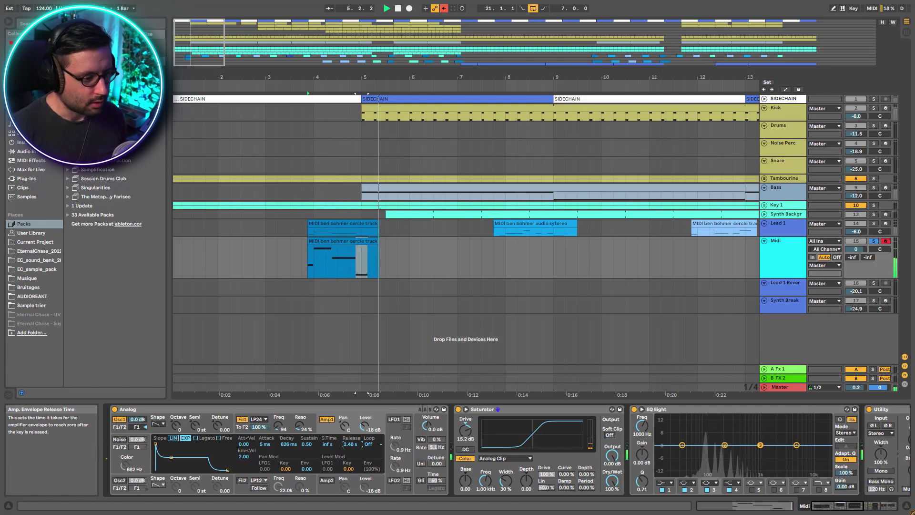
key(space)
click(288, 431)
key(space)
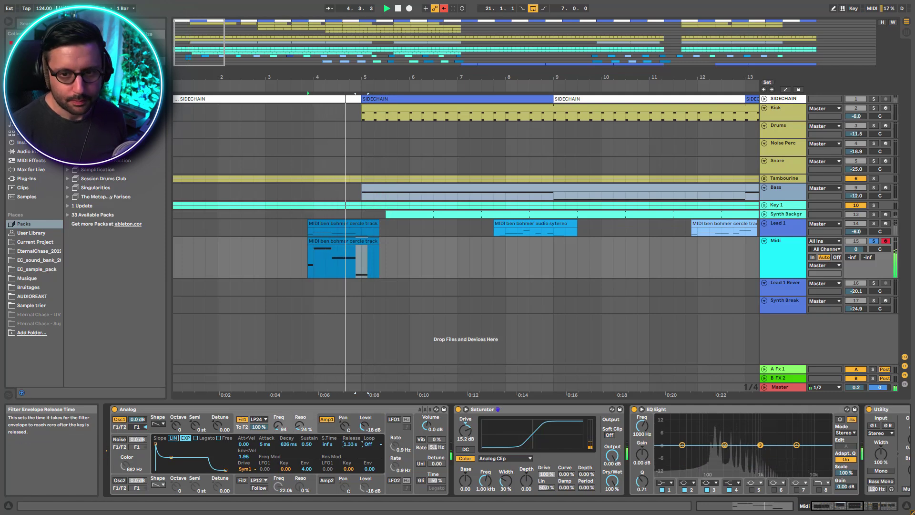
key(space)
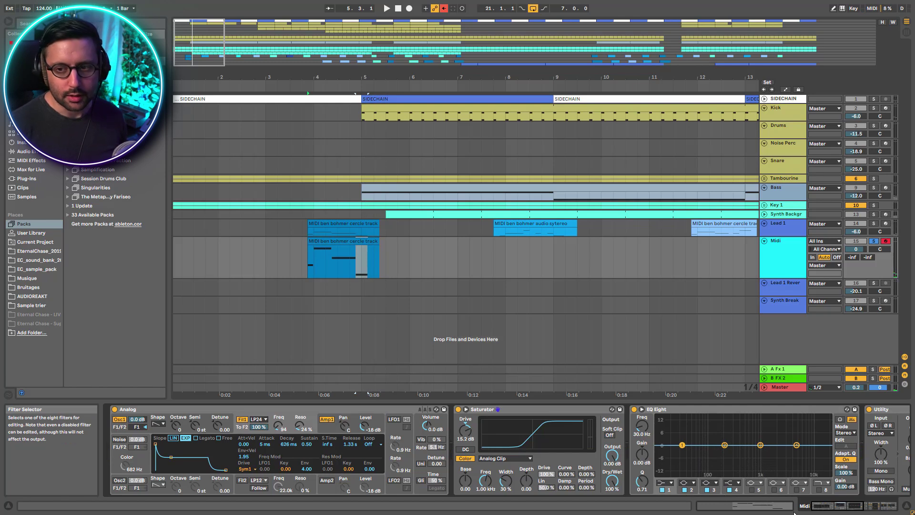
Turn EQ Eight's band 1 into a low cut at 74.2 Hz with a Q of 1.02.
click(818, 505)
click(541, 483)
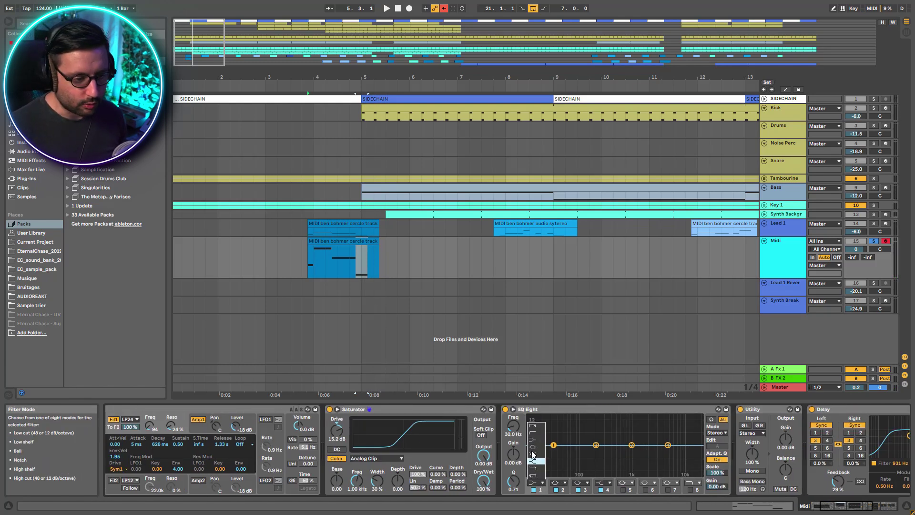
key(space)
drag(553, 451, 573, 449)
key(space)
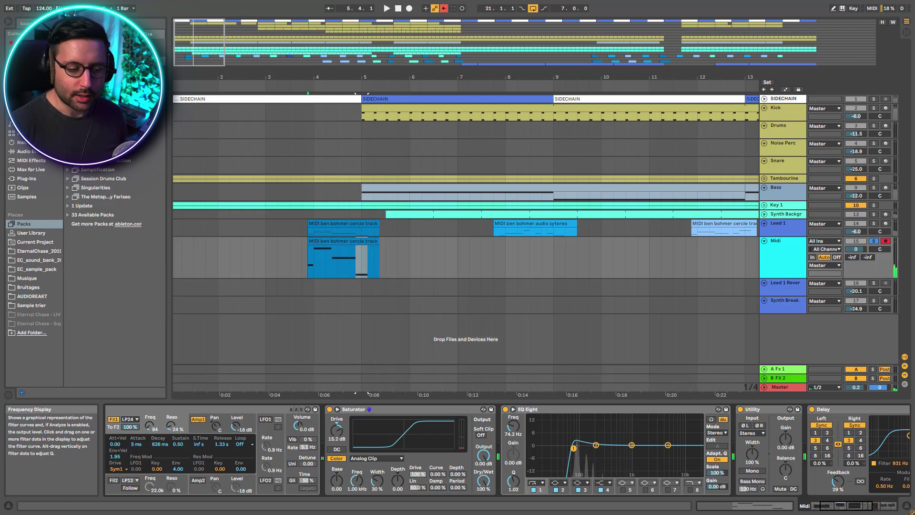
Boost EQ Eight's band 3 in the upper mids, above 1 kHz, while auditioning the lead.
key(space)
drag(631, 445, 660, 436)
key(space)
key(space)
key(space)
Enable EQ Eight's band 8 as a high cut at 6.67 kHz with a Q of 0.51, and play the lead.
click(689, 489)
key(space)
drag(696, 456, 673, 456)
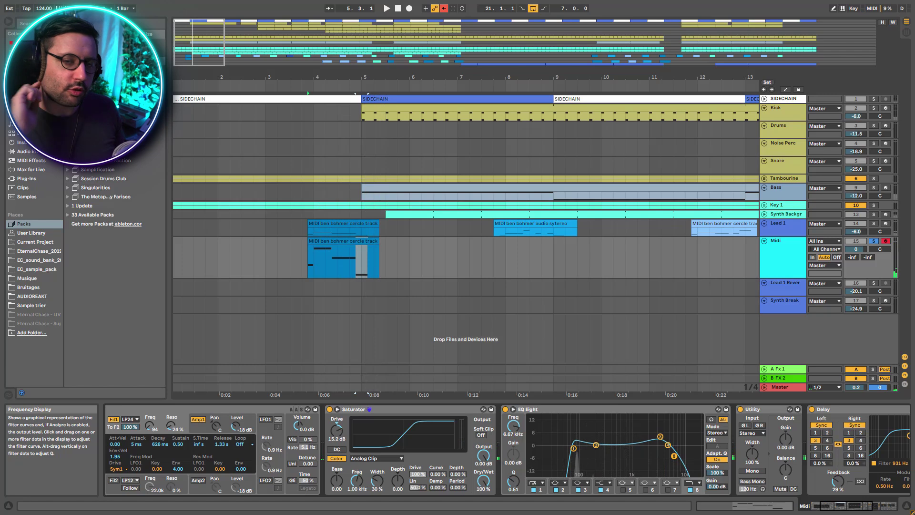
key(space)
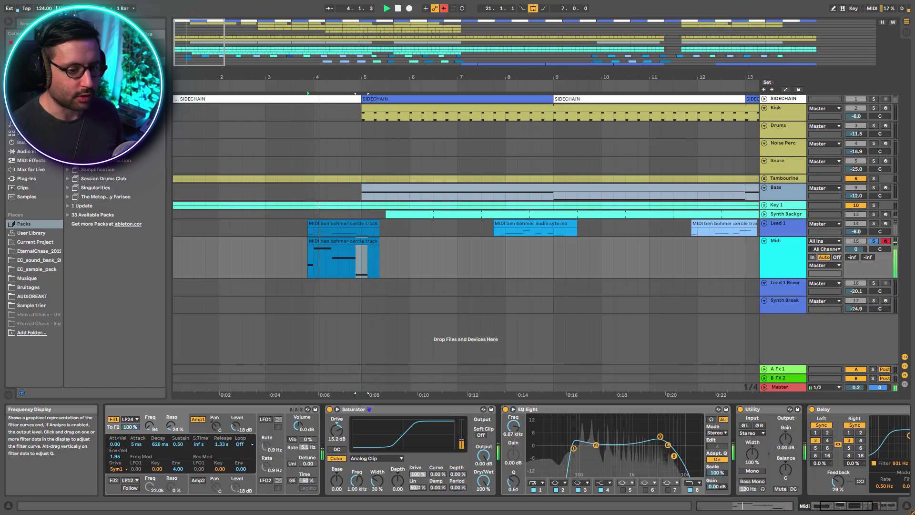
Copy Lead 1's second clip, starting in bar 7, onto the Midi track, play it, and solo Lead 1.
drag(545, 228, 546, 247)
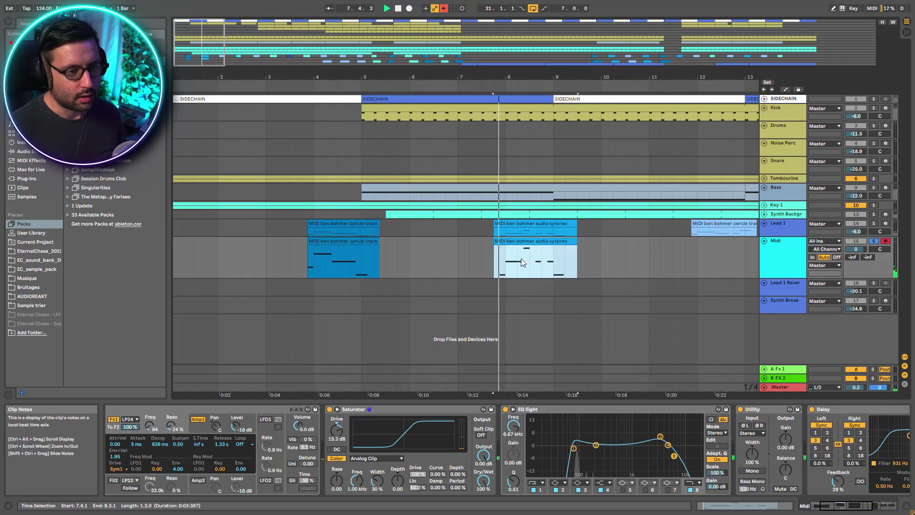
key(space)
click(873, 223)
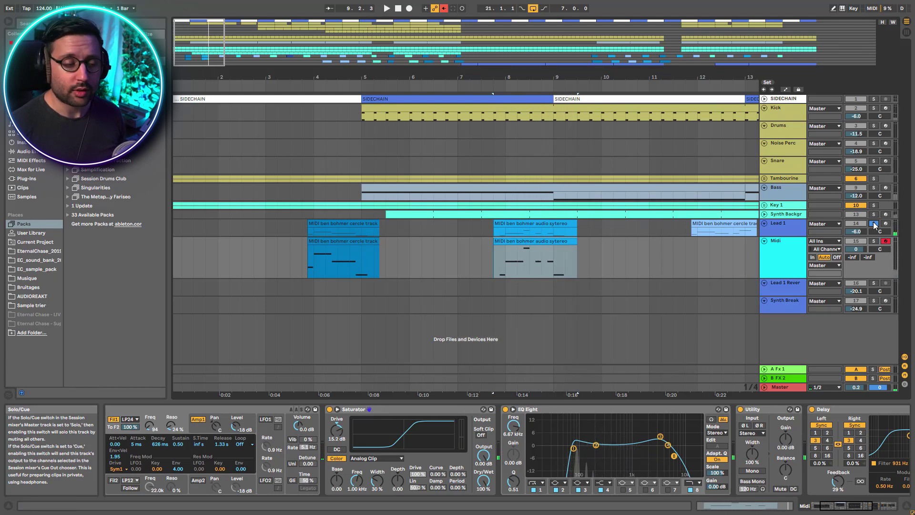
scroll(603, 178, down, 10)
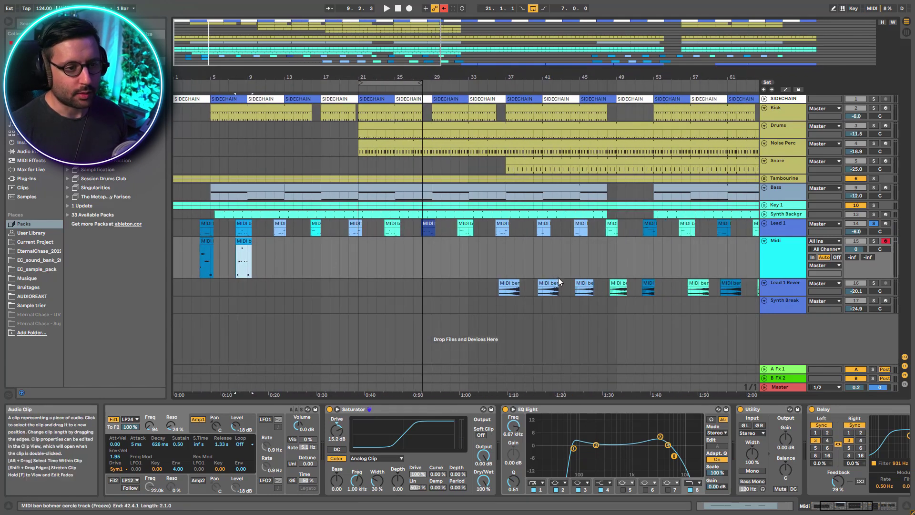
Enlarge the Lead 1 Reverse track and delete the two copied clips from the Midi track.
drag(782, 296, 780, 315)
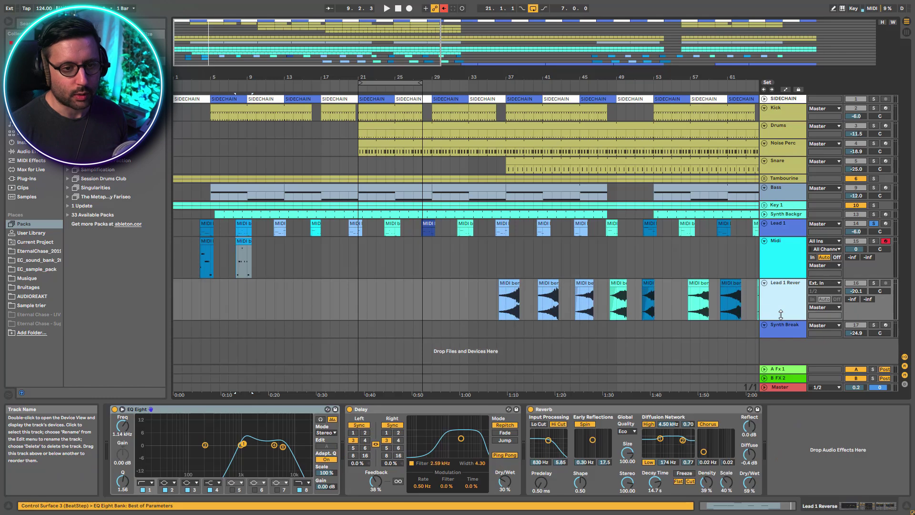
drag(301, 245, 183, 258)
key(Delete)
Solo the Lead 1 Reverse track and listen to its first reversed clip around bar 37.
click(509, 303)
click(874, 283)
key(space)
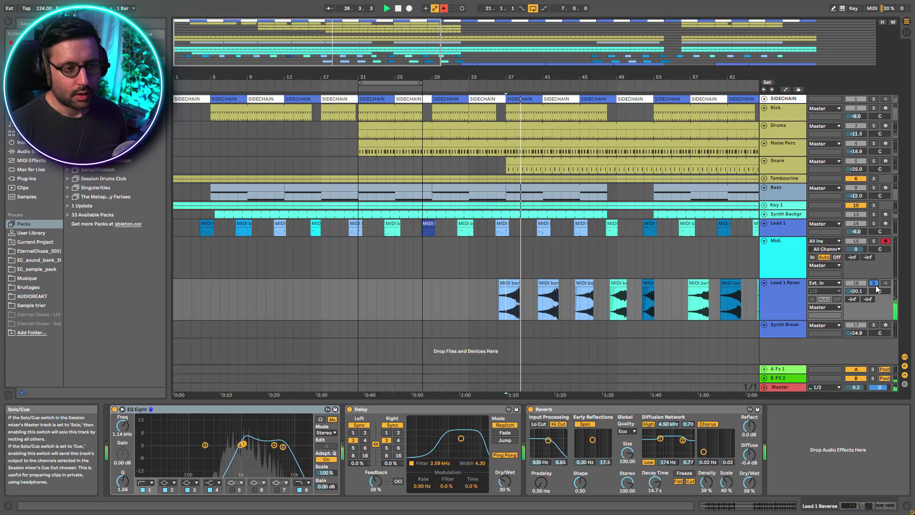
key(space)
Delete the Midi practice track and duplicate the Lead 1 track with its clips and devices.
click(795, 251)
key(Delete)
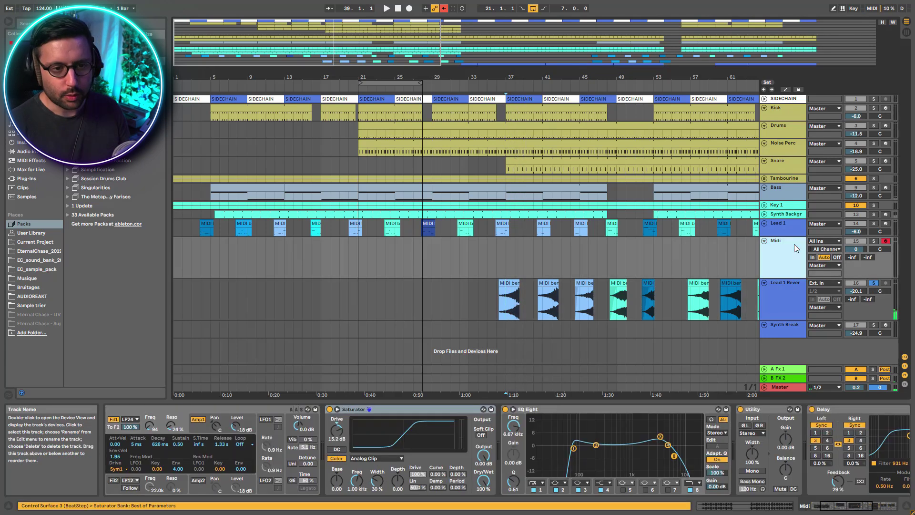
click(785, 228)
right_click(786, 228)
key(Escape)
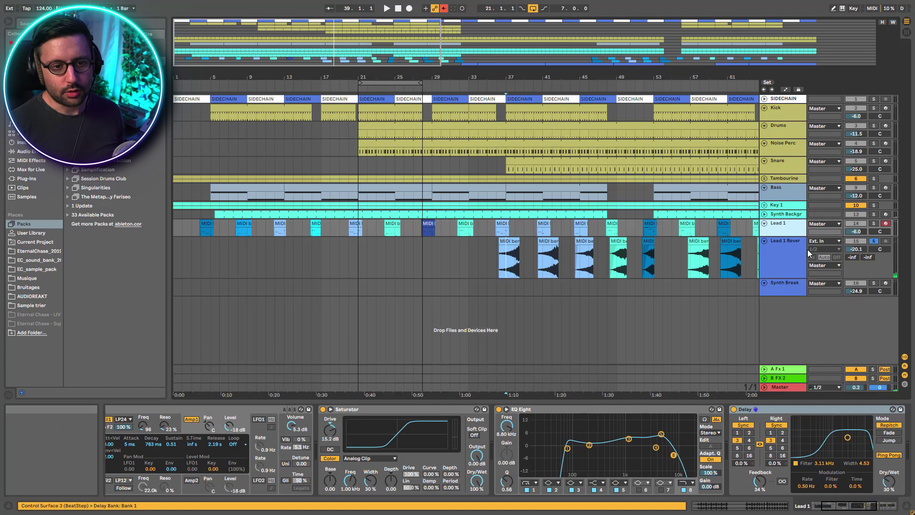
key(ctrl+d)
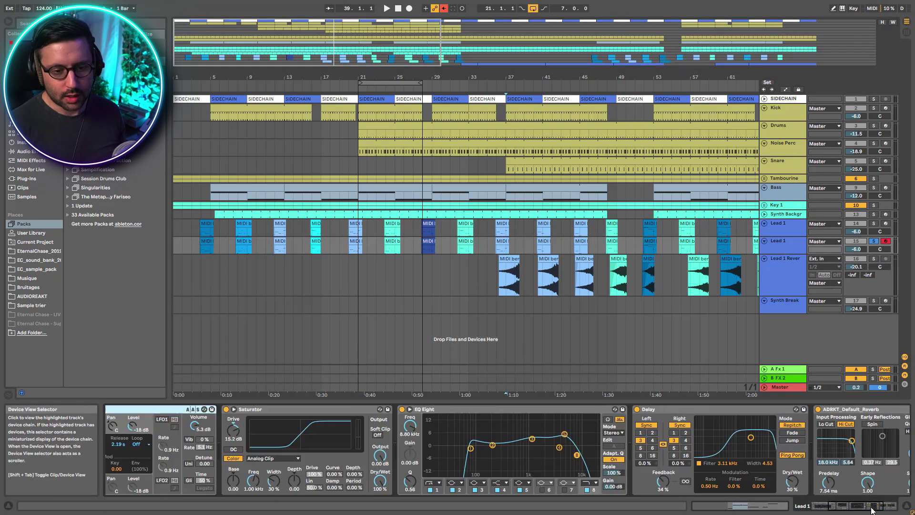
Set the duplicated Lead 1's reverb dry/wet to 56 % and raise its decay time to about 11.8 s while auditioning.
drag(844, 482, 844, 487)
key(space)
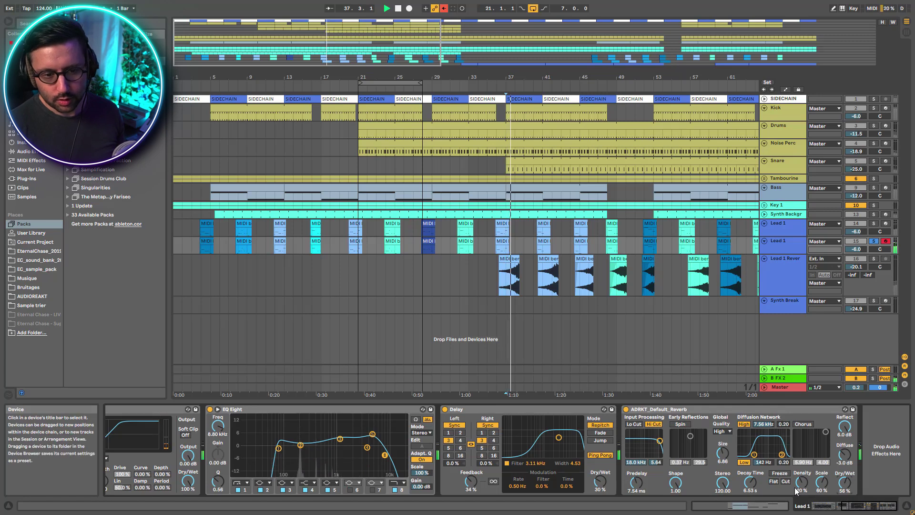
drag(750, 483, 750, 474)
key(space)
key(space)
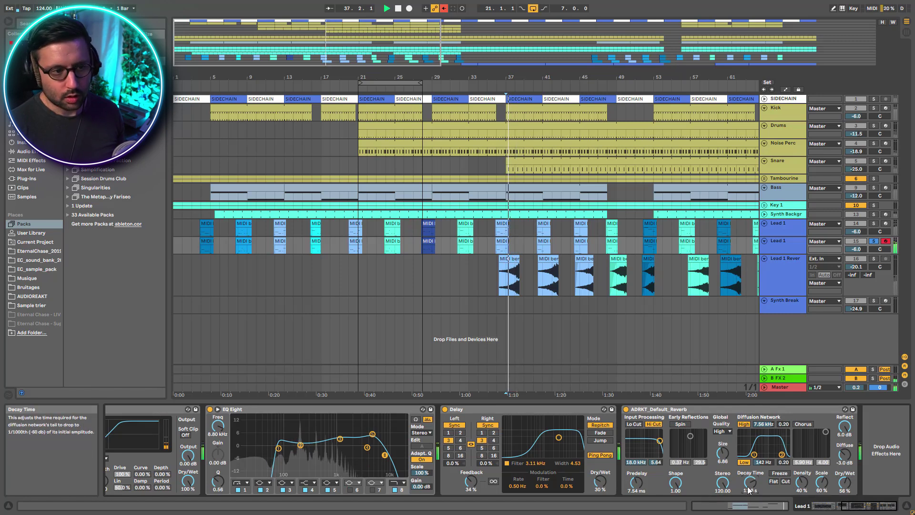
key(space)
Enlarge the duplicated Lead 1 track and delete the automation on its A and B sends.
drag(793, 253, 804, 291)
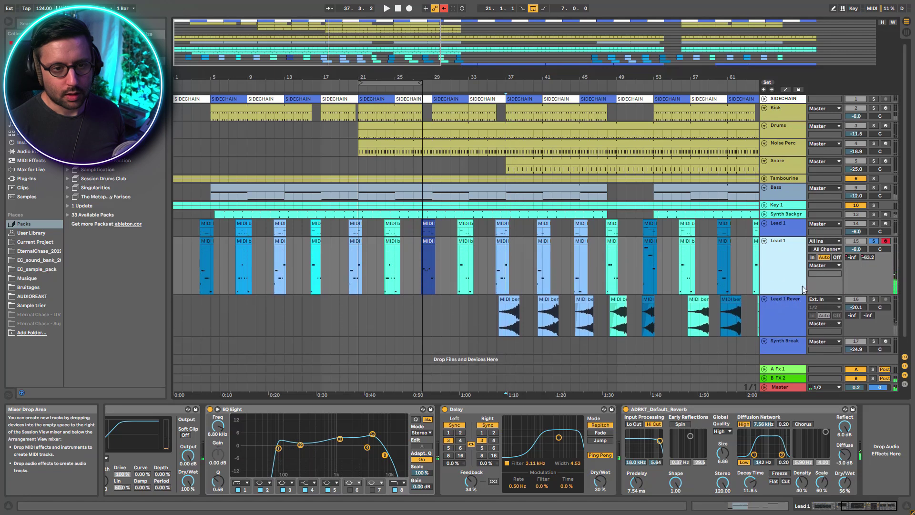
click(851, 258)
right_click(851, 257)
click(823, 303)
right_click(866, 260)
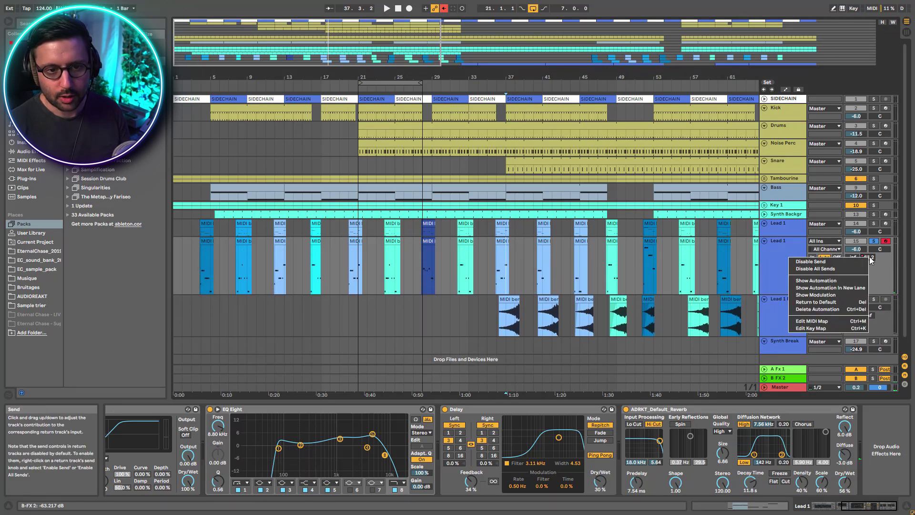
click(845, 310)
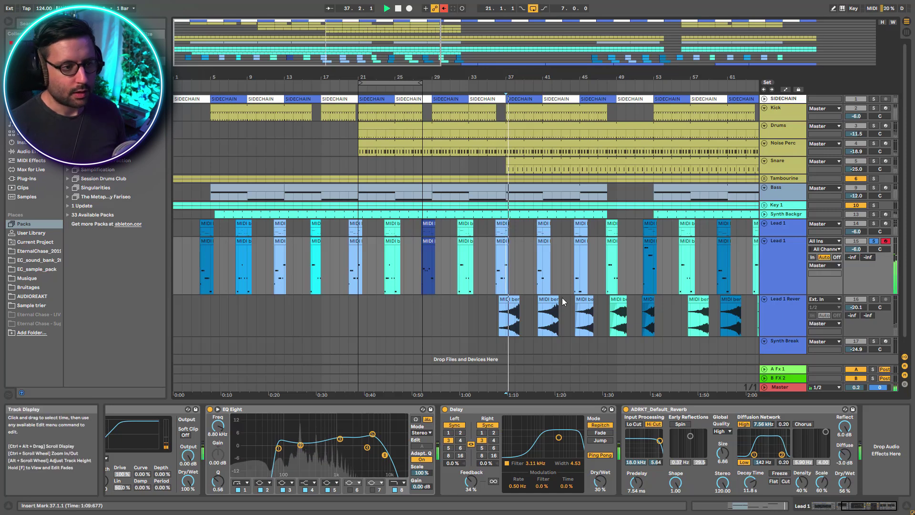
Play the duplicated lead from bar 36 and set its reverb decay time to 18.5 s and dry/wet to 59 %.
click(495, 288)
key(space)
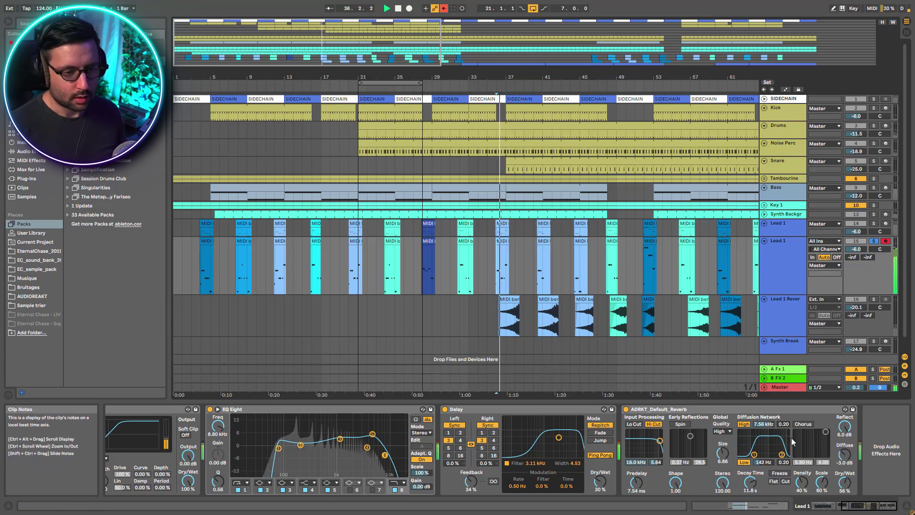
drag(750, 483, 751, 474)
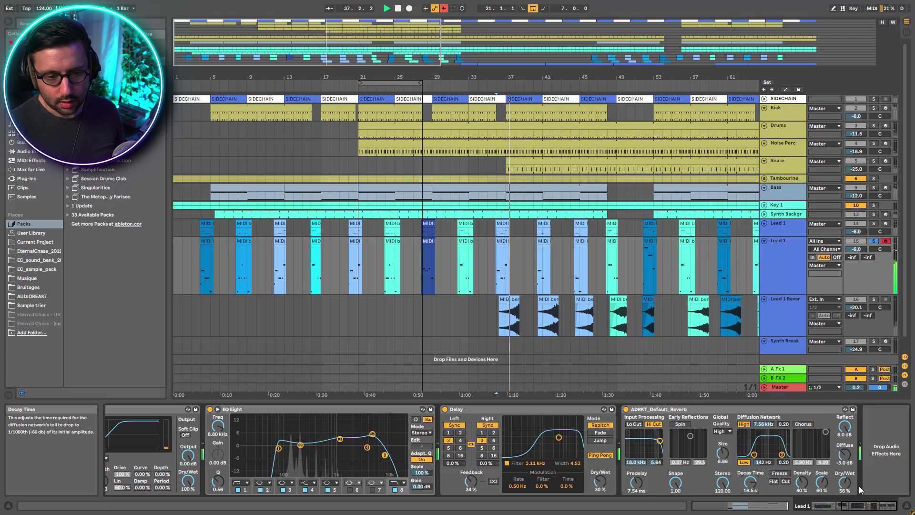
drag(846, 484, 846, 481)
key(space)
Freeze the duplicated Lead 1 track and flatten it to audio.
right_click(782, 241)
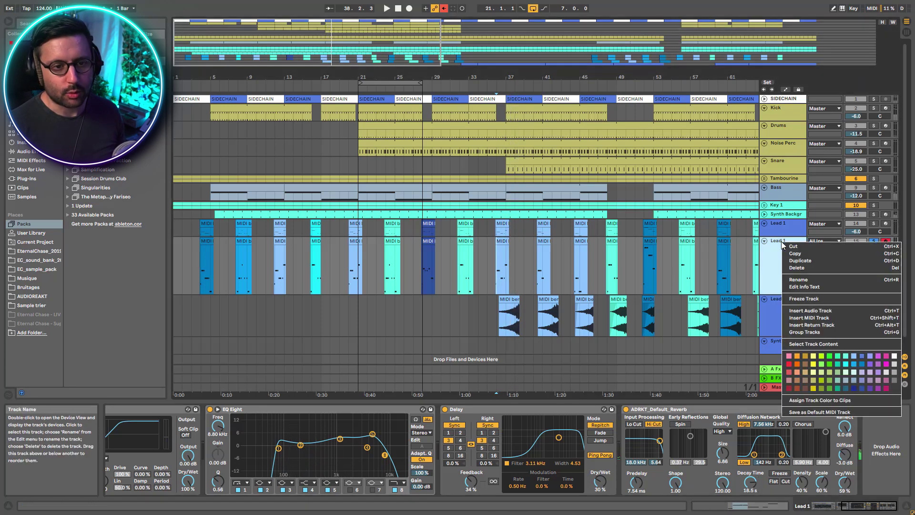
click(804, 298)
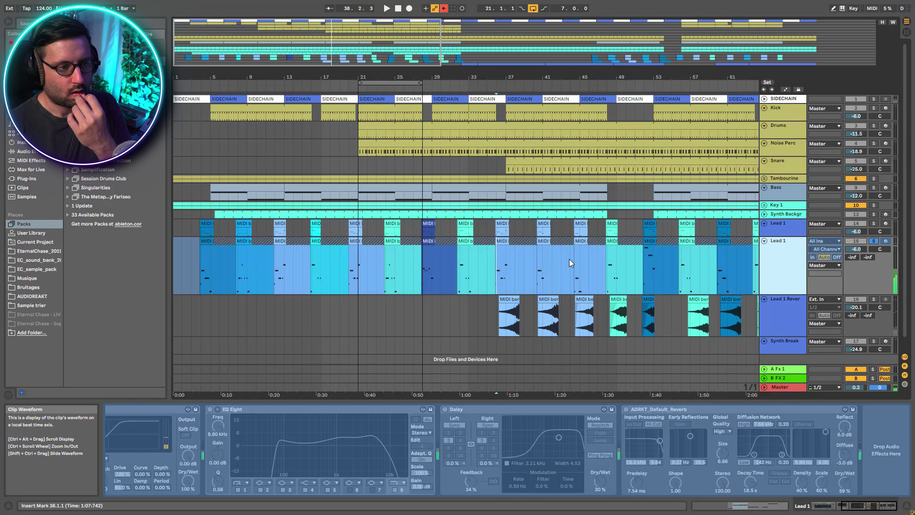
right_click(784, 250)
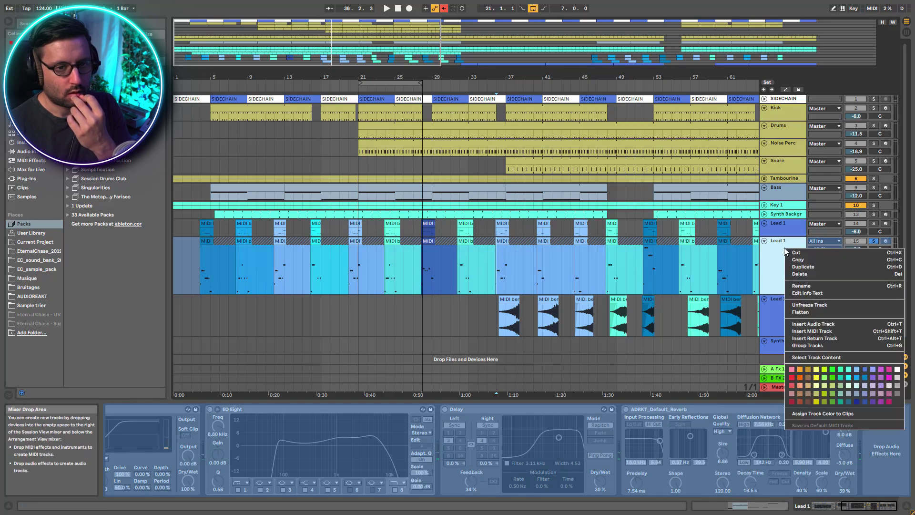
click(807, 312)
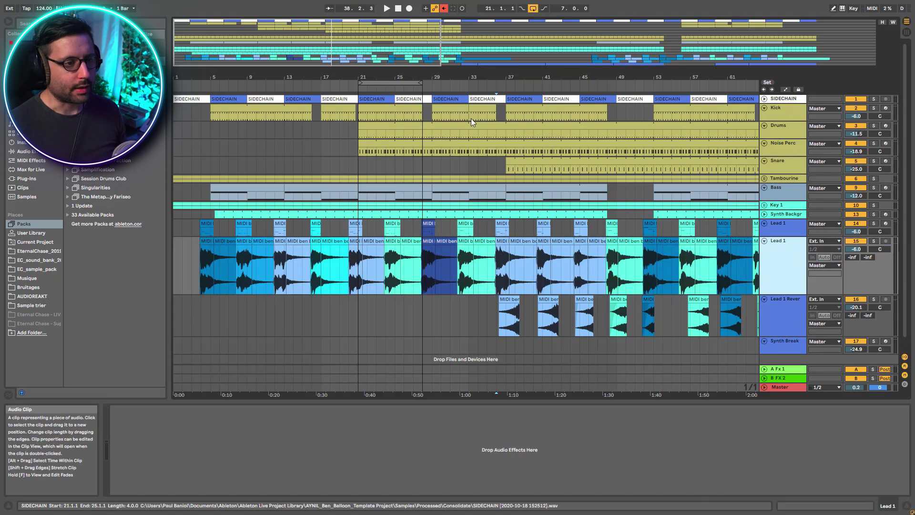
Solo the flattened Lead 1 track and play it from bar 36.
scroll(549, 267, up, 3)
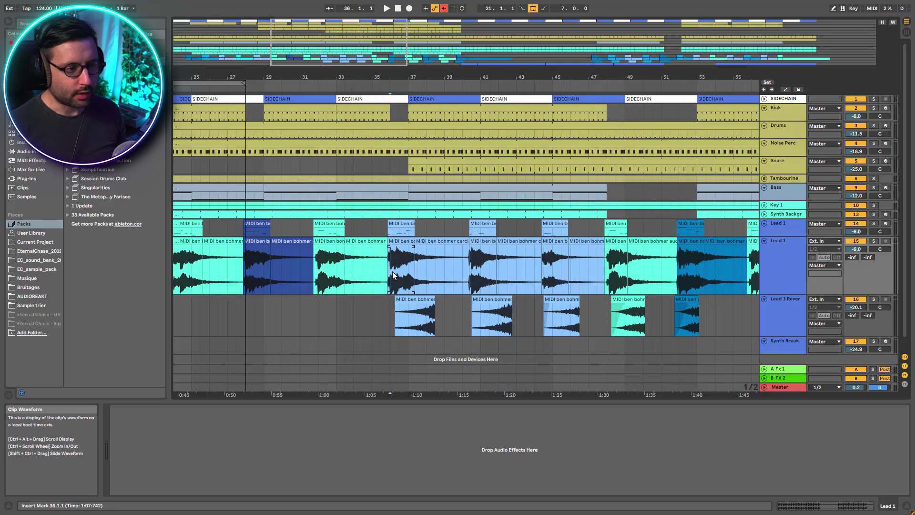
click(872, 241)
key(space)
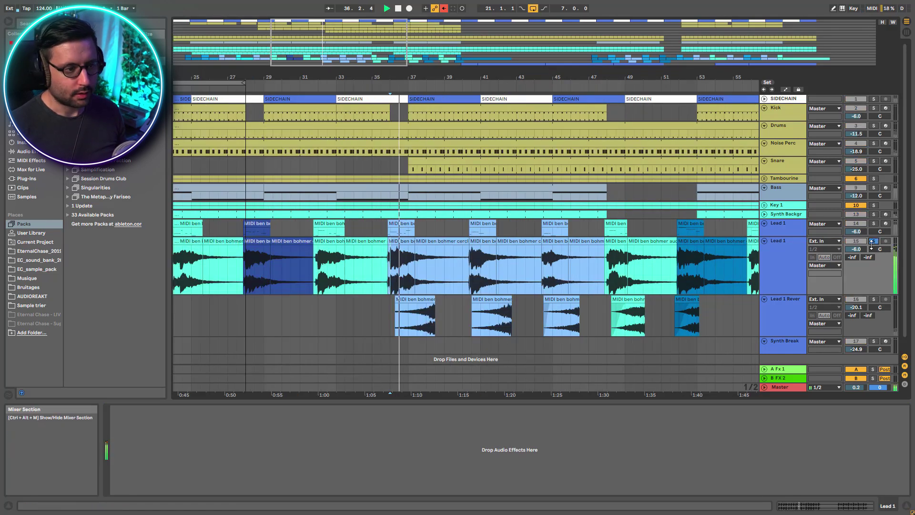
key(space)
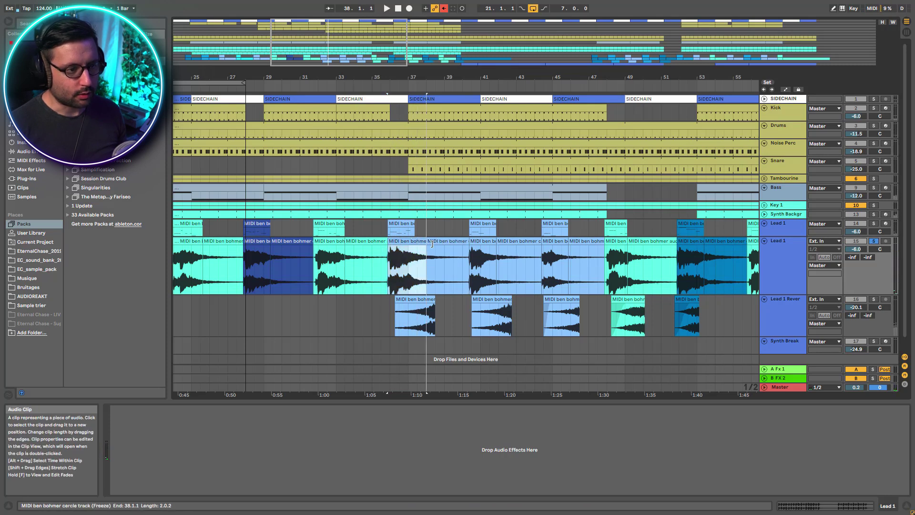
Extend the flattened lead clip near bar 36 so that it ends at 39.3.1, covering its reverb tail.
drag(431, 243, 456, 244)
click(407, 250)
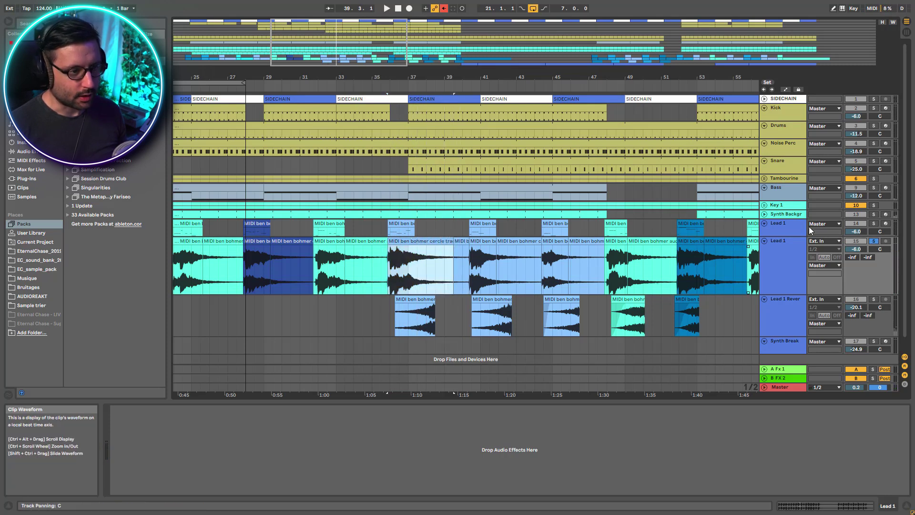
drag(406, 78, 439, 256)
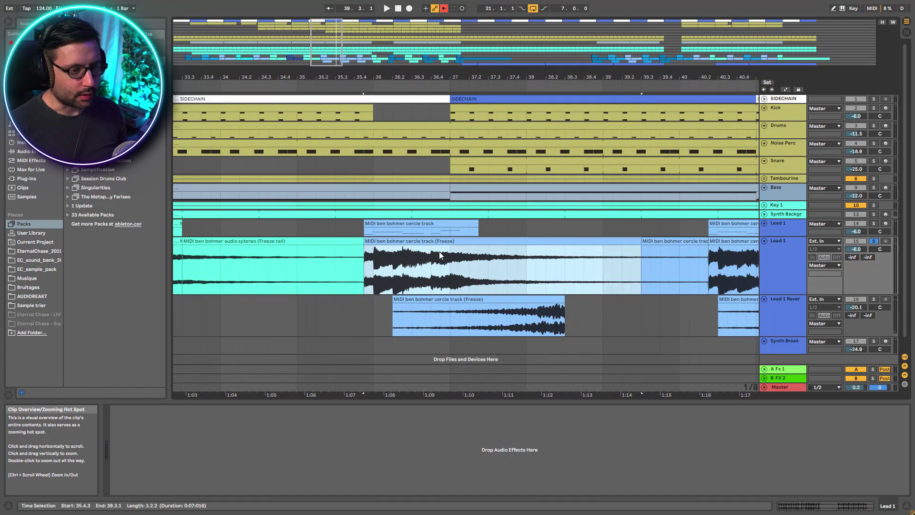
Audition the flattened clip between bars 36 and 37 to locate where its sustained tail begins, and place the insert mark at 37.1.1.
click(412, 266)
key(space)
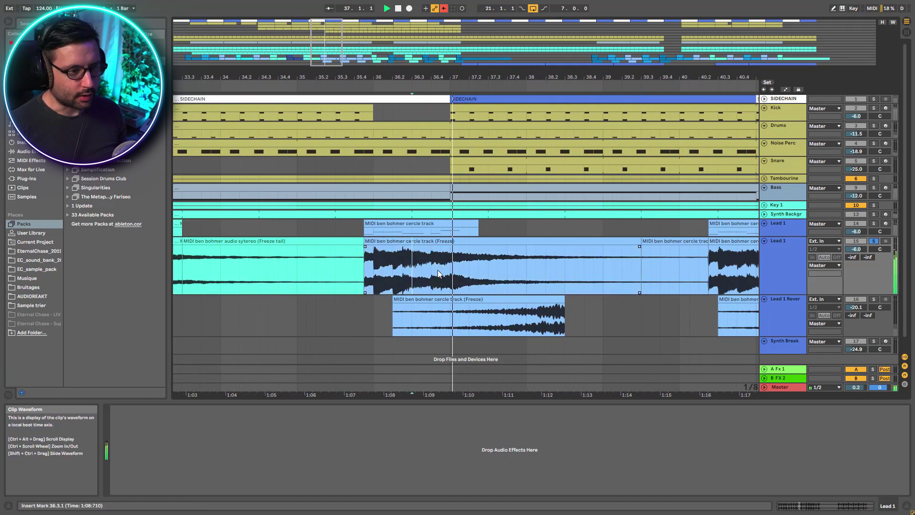
key(space)
click(443, 275)
key(space)
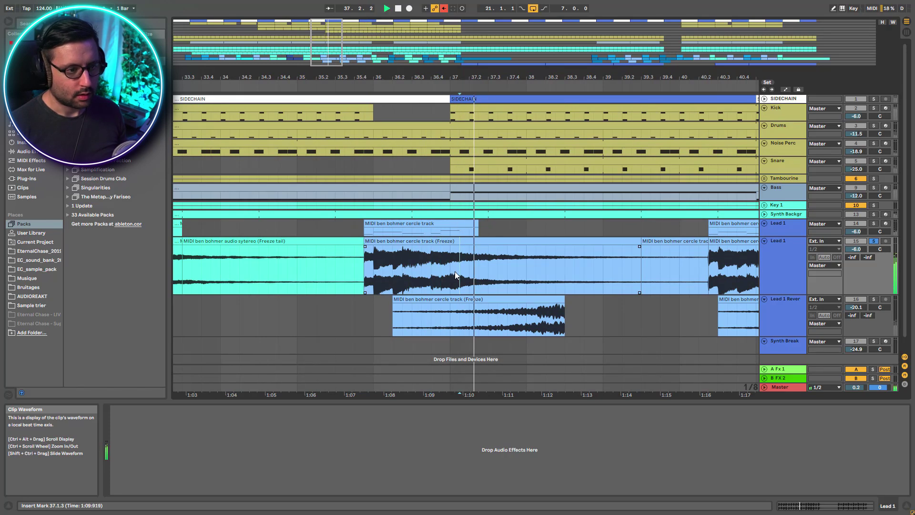
click(447, 275)
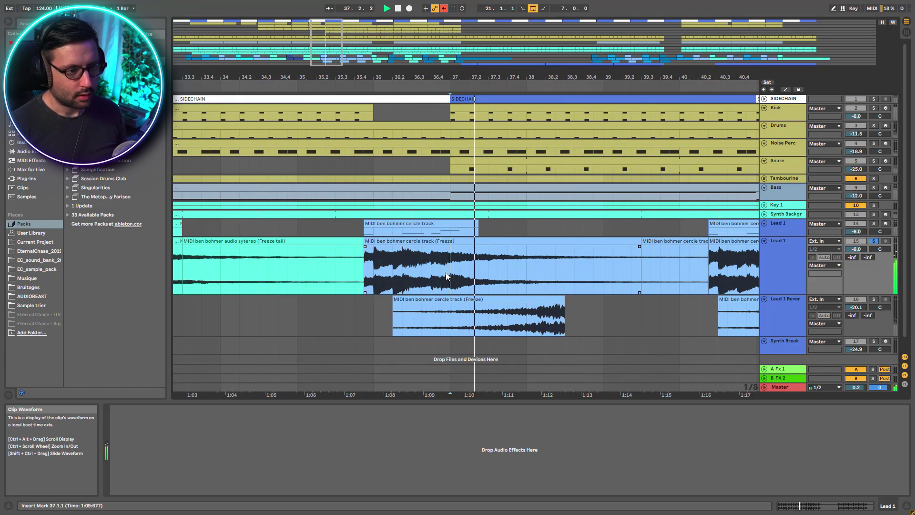
Cut away the clip's part before bar 37, and move and trim the remaining tail to span 36.2.1 to 38.3.1.
click(435, 241)
key(Delete)
drag(483, 241, 431, 246)
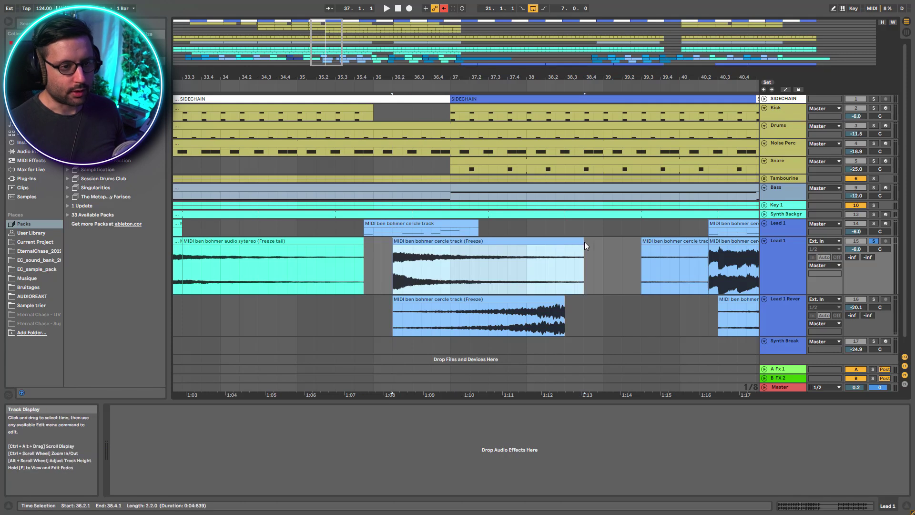
drag(584, 242, 565, 243)
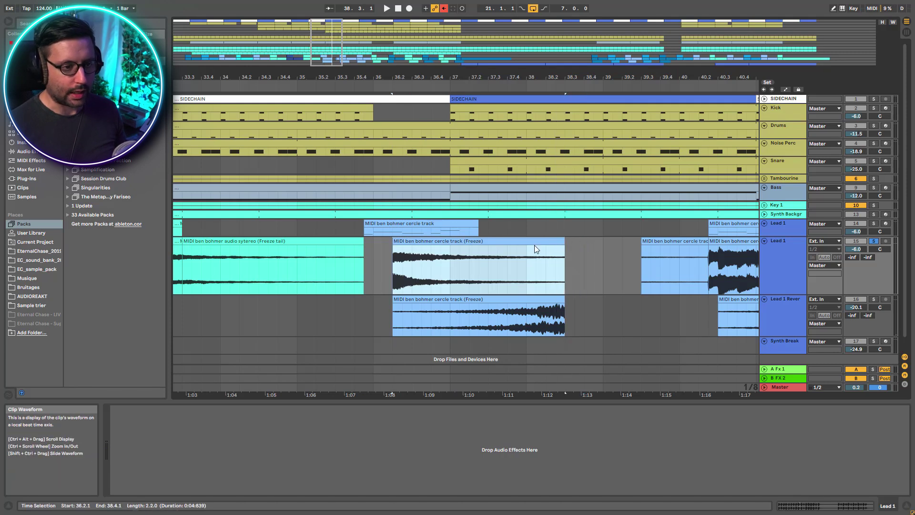
Reverse the trimmed reverb-tail clip on the flattened Lead 1 track.
double_click(533, 245)
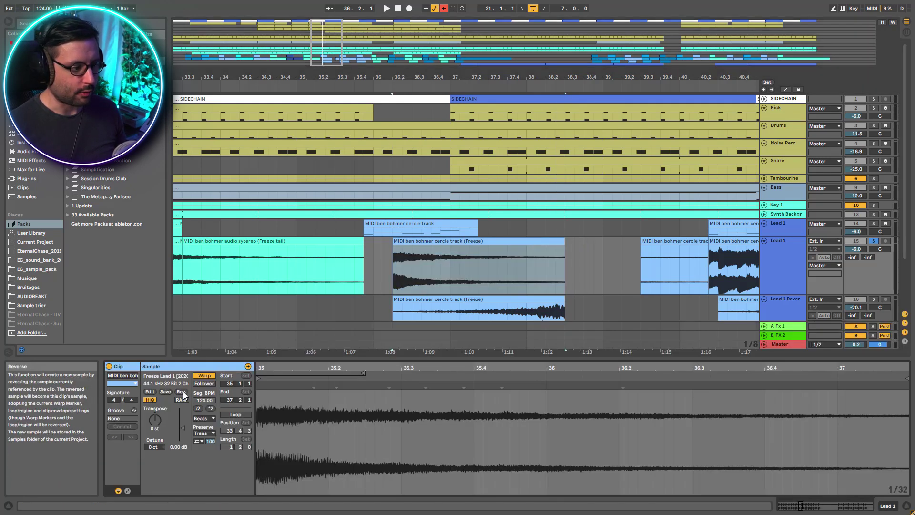
double_click(795, 248)
click(479, 267)
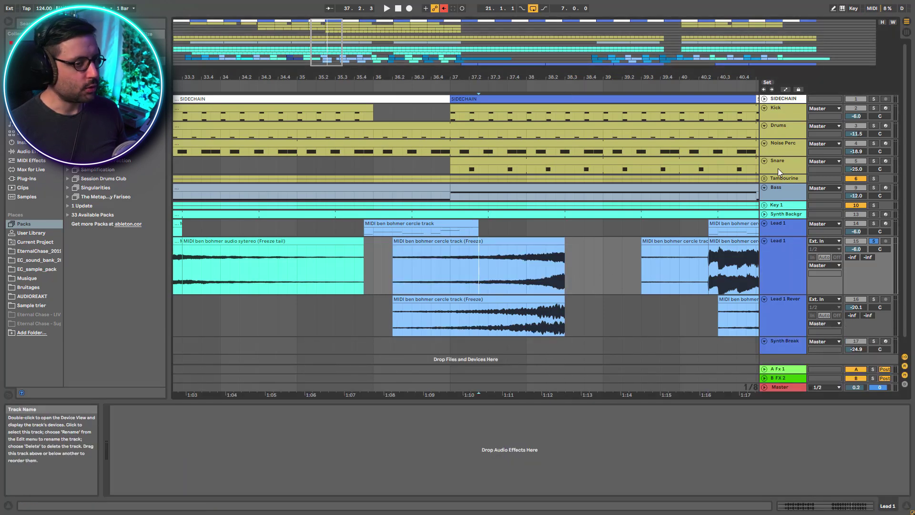
Copy the Delay and ADRKT_Default_Reverb from the original Lead 1 track to the flattened one and play the reversed clip.
click(795, 258)
drag(852, 505, 873, 502)
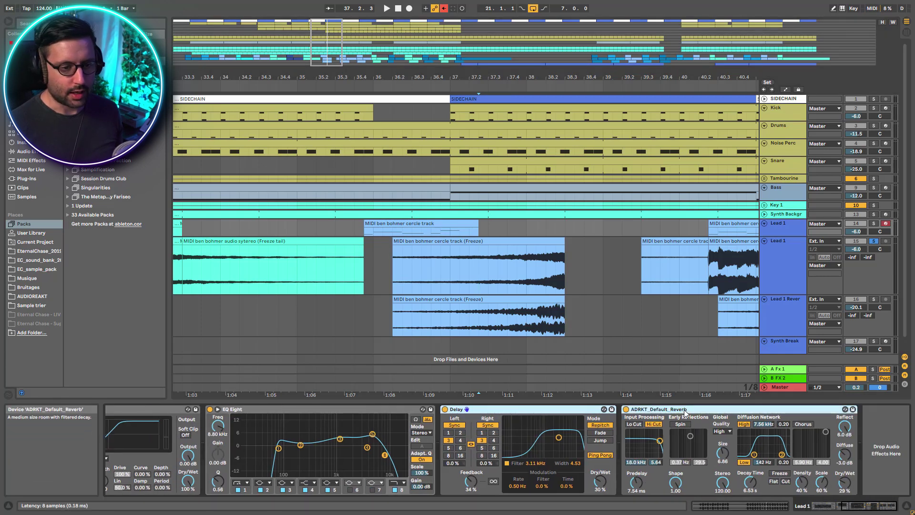
key(space)
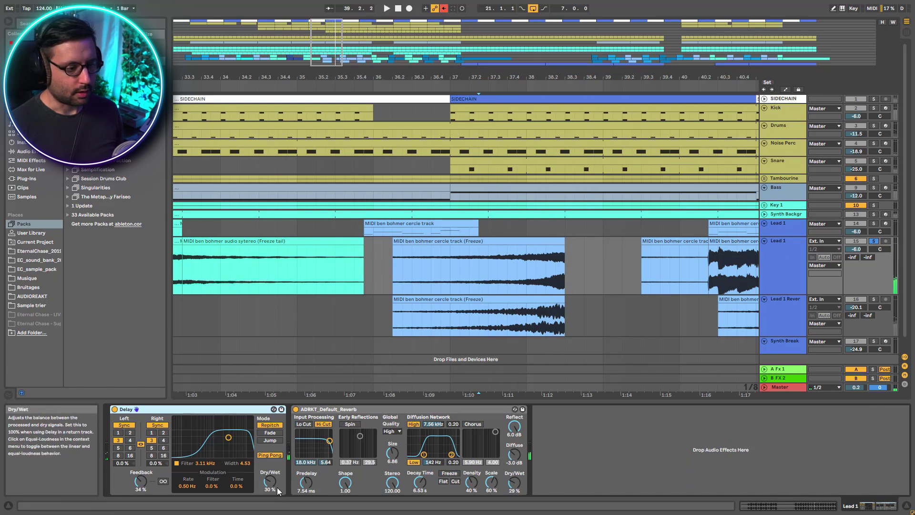
Set the flattened Lead 1 track's Delay feedback to 50 % and its dry/wet to 45 %.
drag(143, 488, 143, 483)
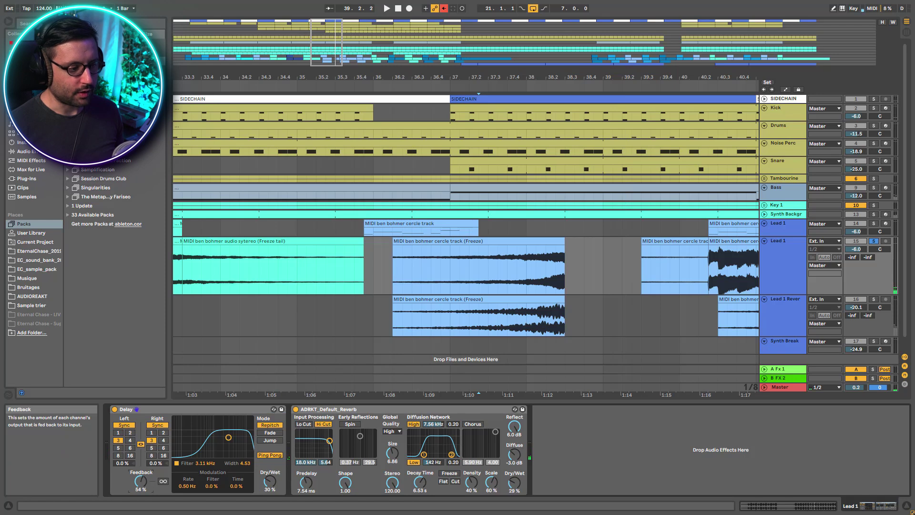
drag(263, 491, 263, 484)
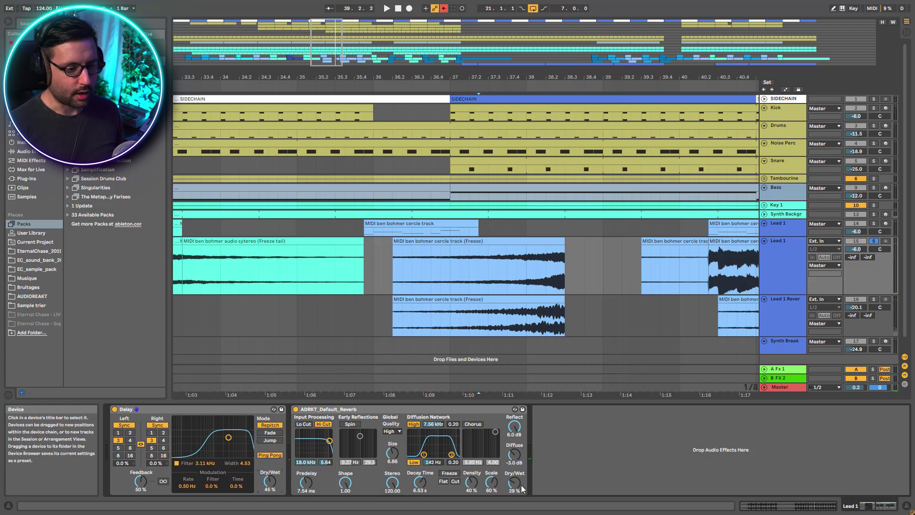
Add an EQ Eight before the Delay on the flattened Lead 1 track and set a high cut at 861 Hz with a Q of 2.11.
click(23, 151)
mouse_move(90, 151)
mouse_down()
mouse_move(276, 436)
mouse_move(165, 460)
mouse_up()
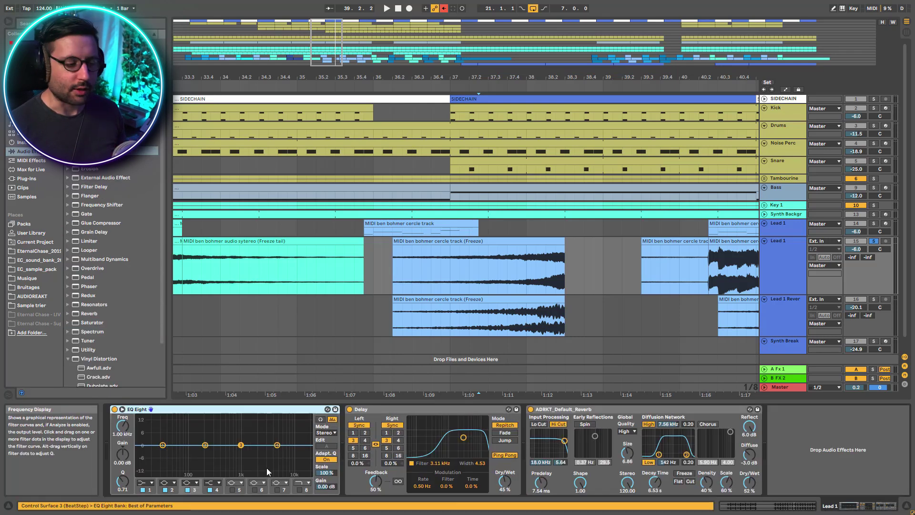
key(space)
click(299, 490)
drag(305, 452, 237, 439)
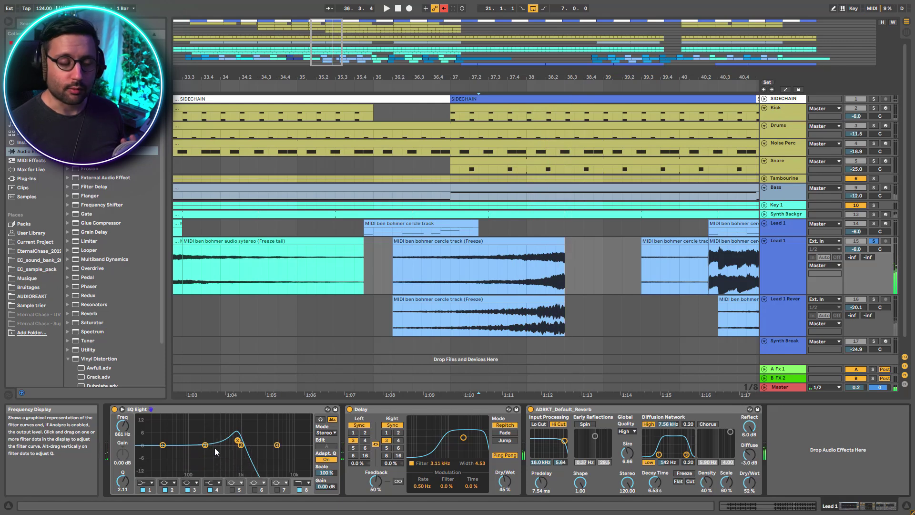
Boost the EQ Eight's second band by 7.56 dB and set the first band to a low cut at 147 Hz during playback.
drag(205, 446, 211, 430)
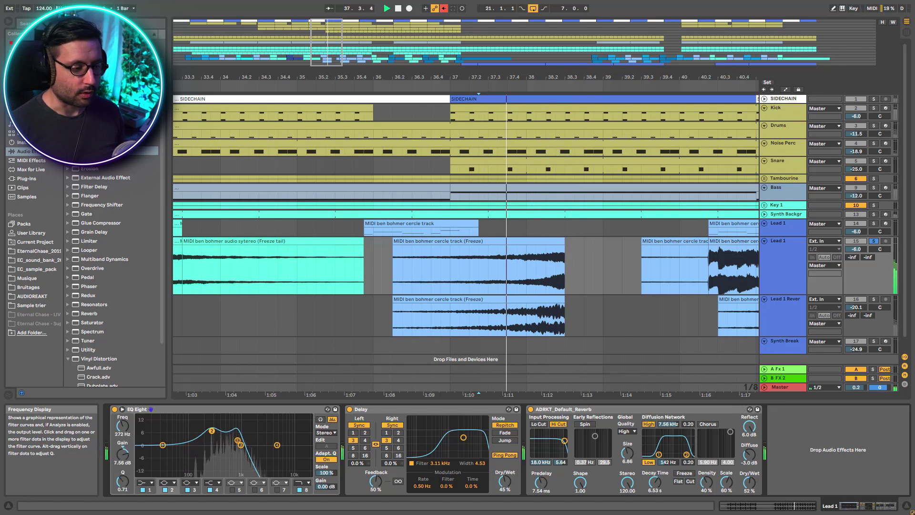
click(152, 482)
click(149, 432)
key(space)
drag(122, 425, 123, 407)
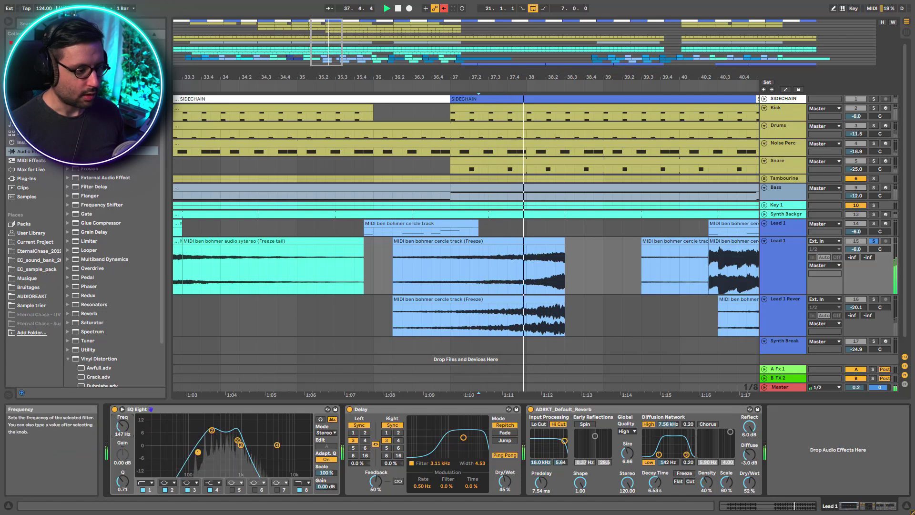
key(space)
Extend the flattened Lead 1 clip starting at 51.4.3 to bar 55 and cut away its part before bar 53.
scroll(619, 272, down, 5)
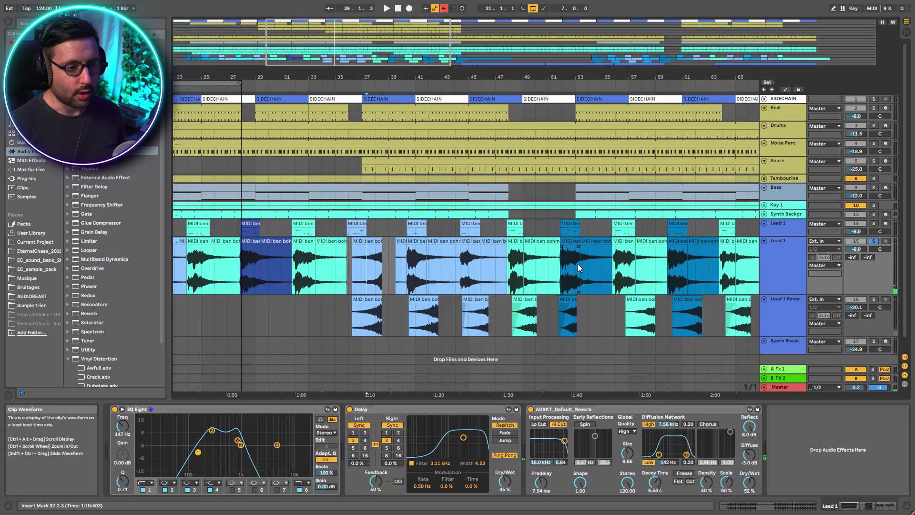
drag(579, 242, 601, 242)
click(574, 262)
key(space)
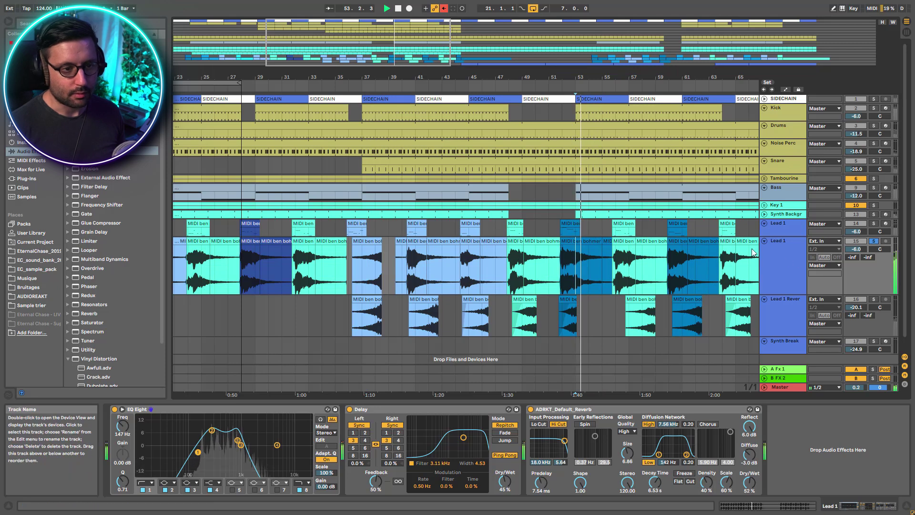
drag(623, 77, 623, 116)
key(space)
key(space)
key(space)
click(391, 240)
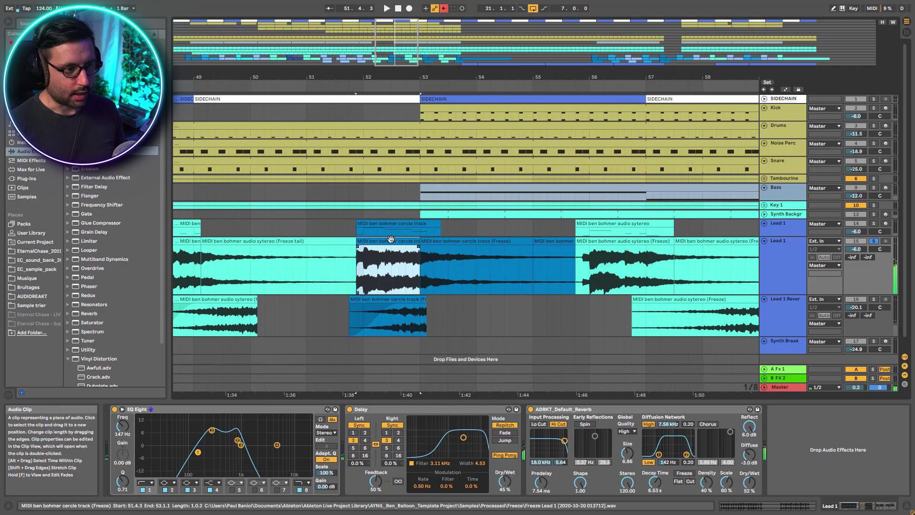
key(Delete)
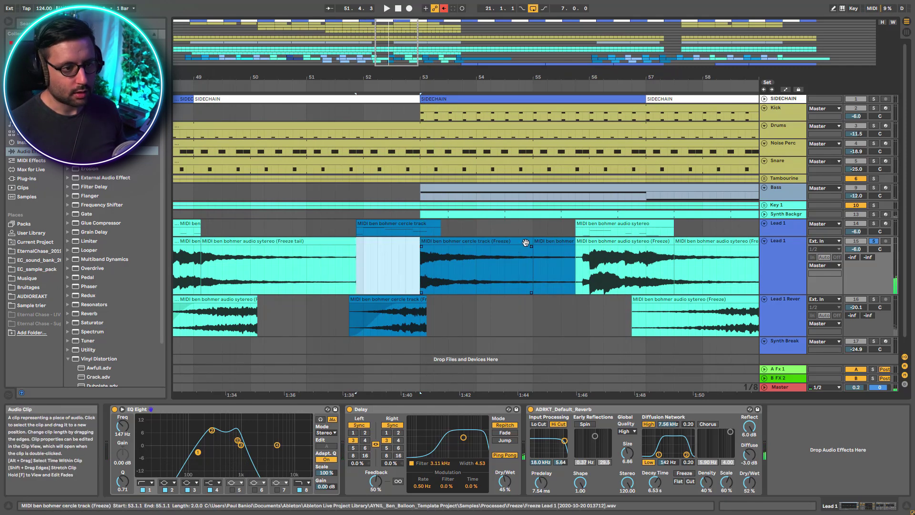
Trim the remaining tail clip at bar 53 to end at 54.3.3 and reverse it.
mouse_move(527, 243)
mouse_down()
mouse_move(477, 243)
mouse_move(511, 243)
mouse_up()
double_click(474, 245)
click(182, 392)
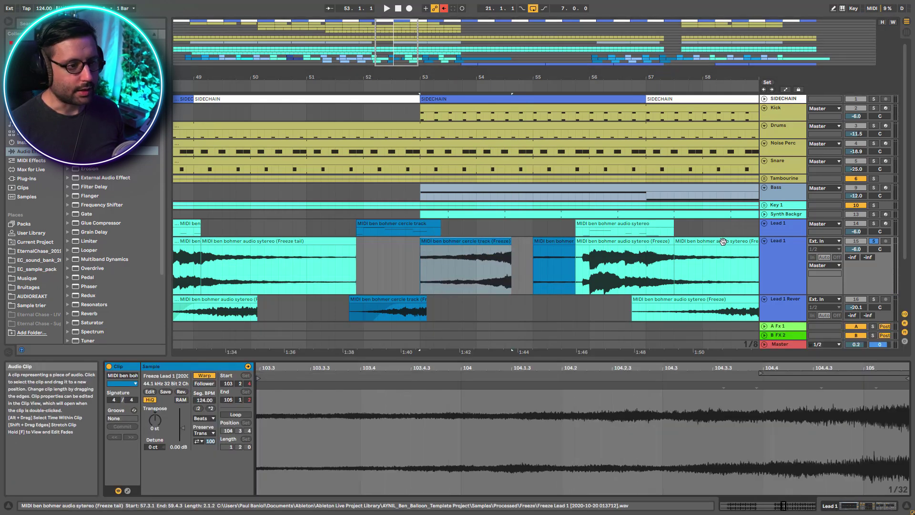
Move the reversed clip on the flattened Lead 1 track from bar 53 to start at 61.1.1.
click(767, 223)
drag(734, 250, 411, 208)
scroll(634, 208, down, 5)
scroll(422, 208, up, 1)
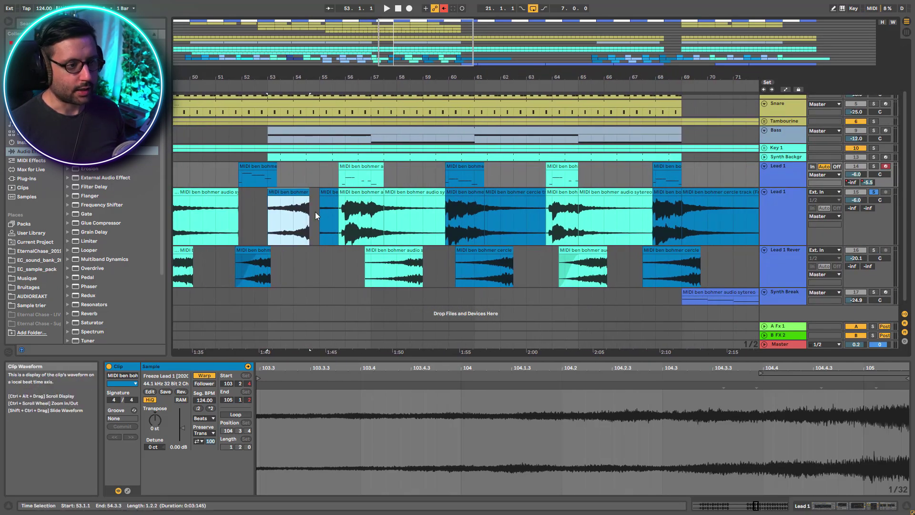
scroll(257, 205, up, 4)
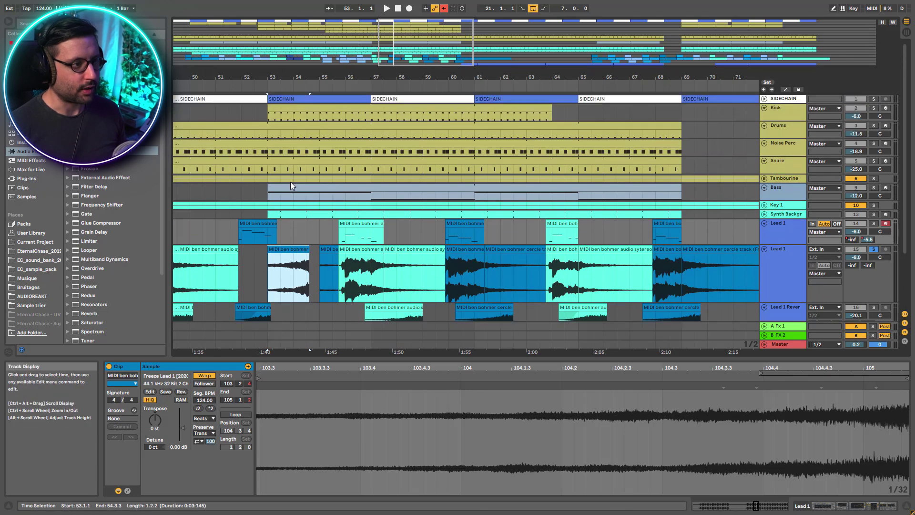
scroll(259, 217, down, 4)
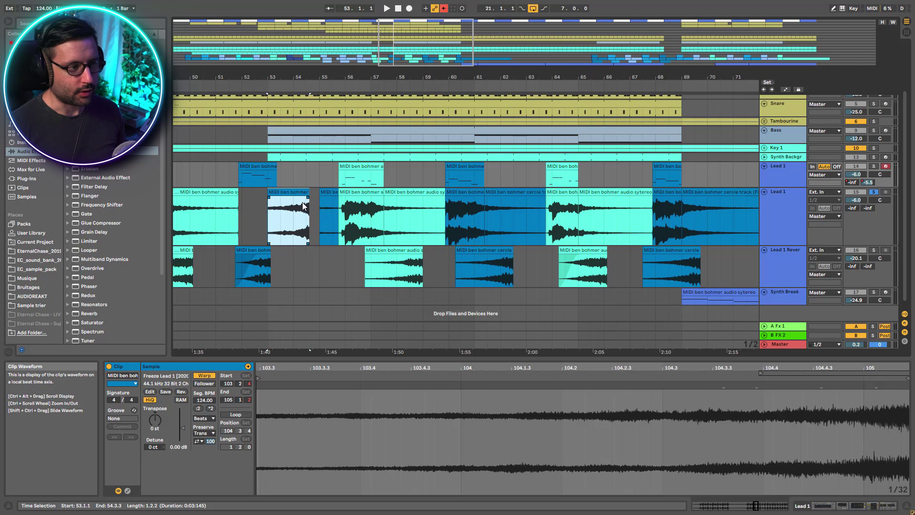
drag(295, 193, 497, 204)
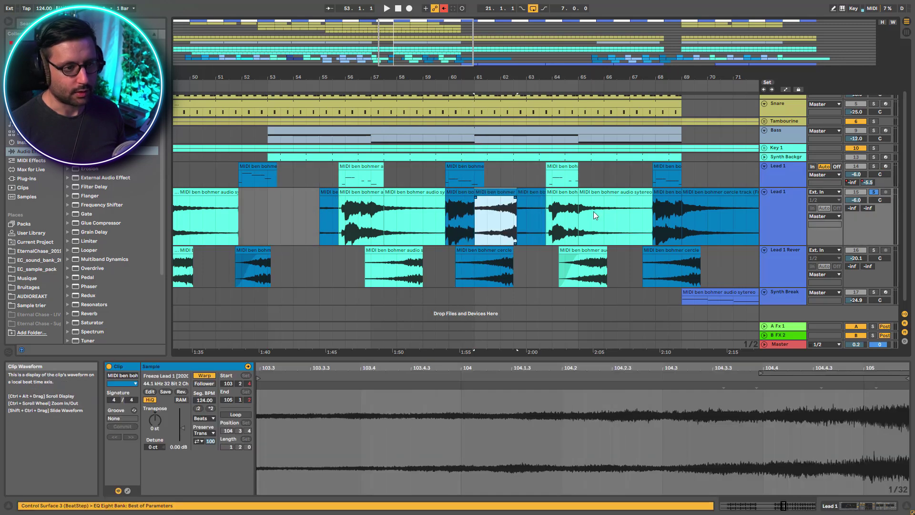
Solo the MIDI Lead 1 track and delete the flattened clip portion just before bar 61, playing it together with the reversed clip.
click(876, 167)
click(443, 178)
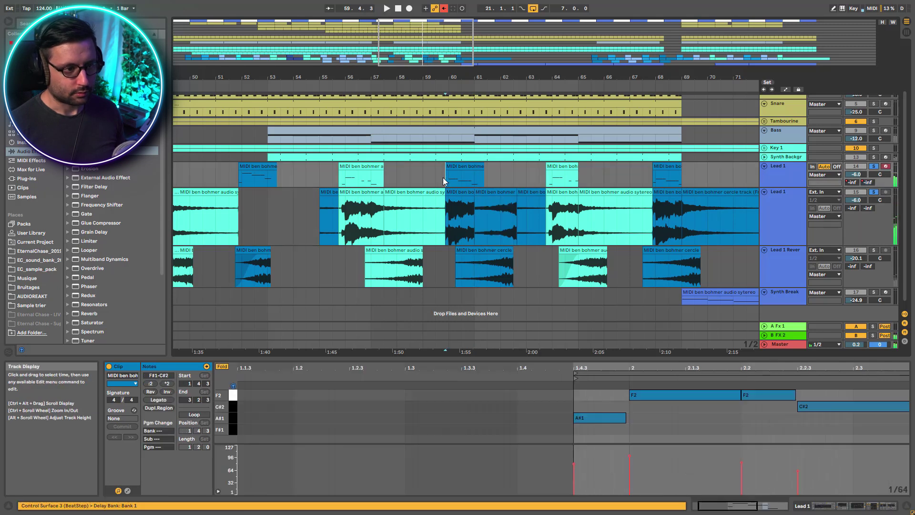
click(450, 197)
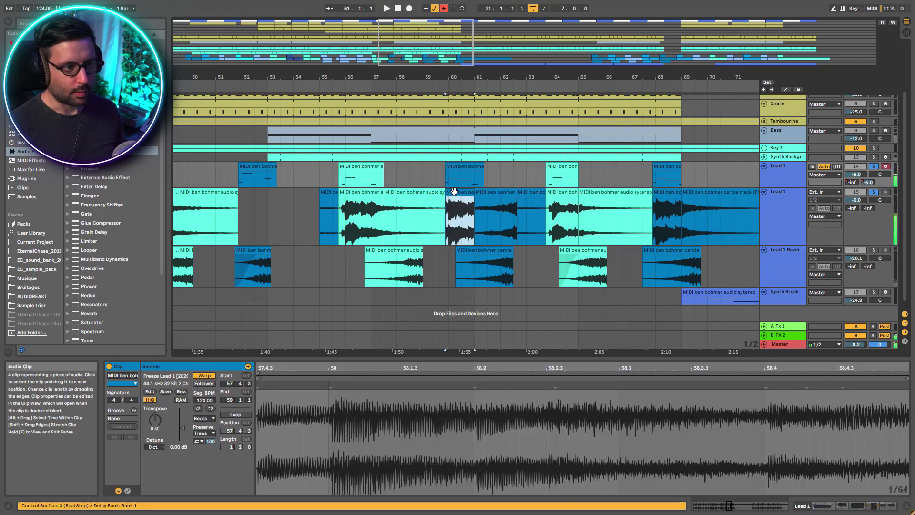
key(Delete)
key(space)
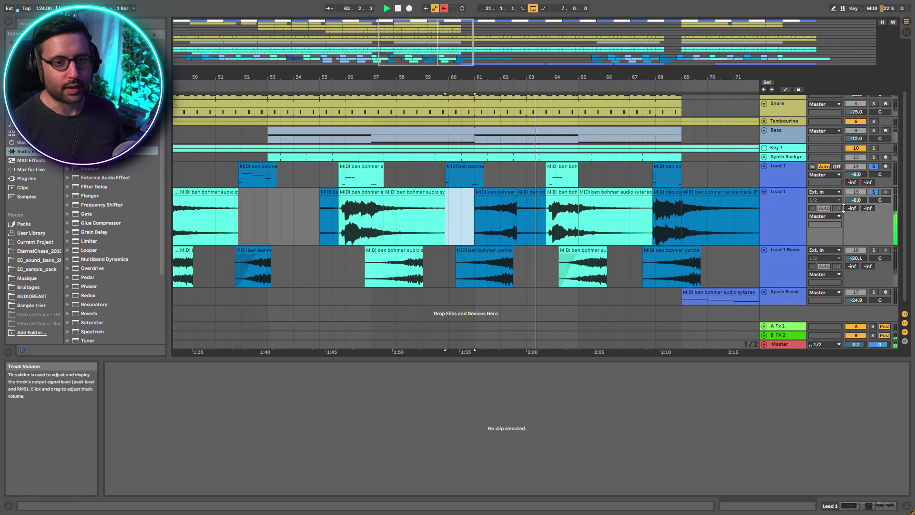
click(495, 192)
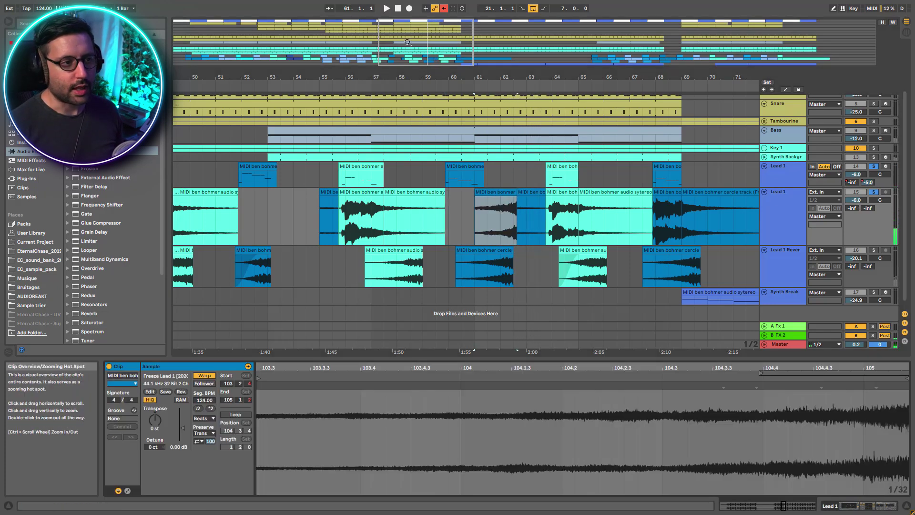
Clear all clips from the flattened Lead 1 track across the arrangement and delete that track.
key(w)
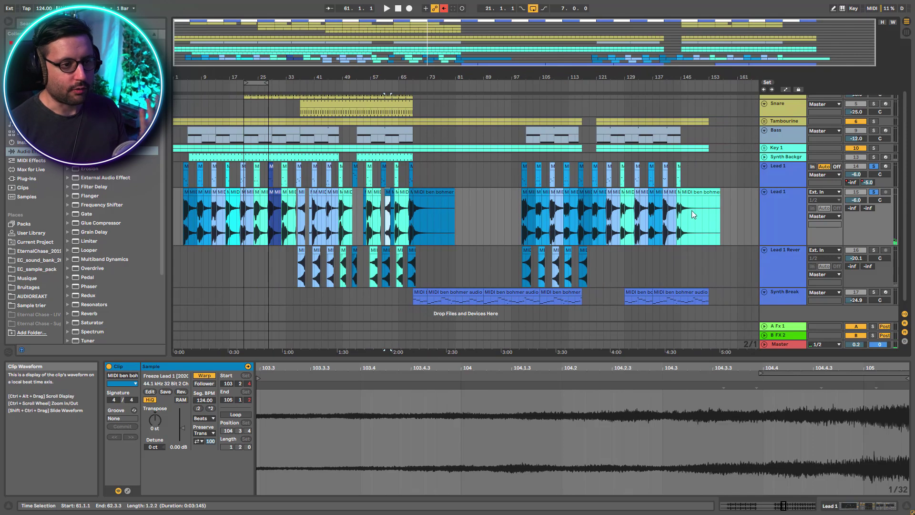
drag(730, 207, 174, 215)
key(Delete)
scroll(323, 253, up, 6)
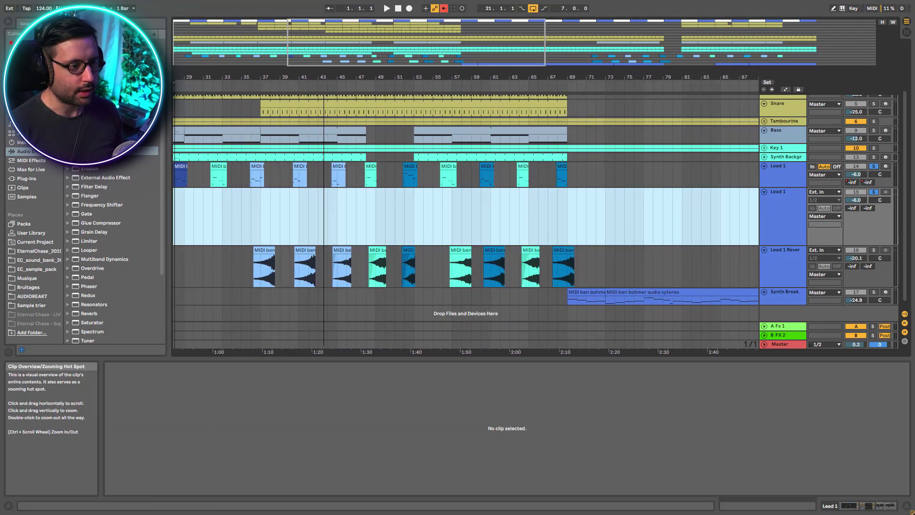
click(790, 254)
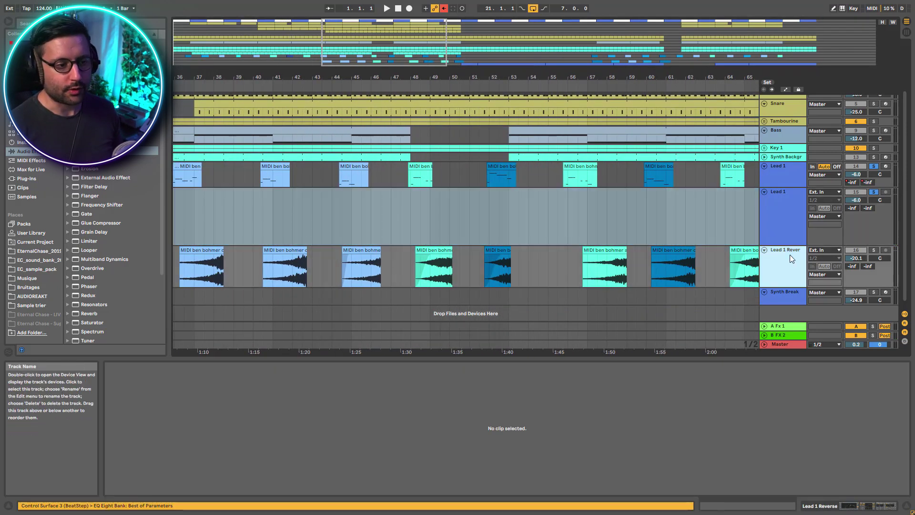
click(777, 206)
key(Delete)
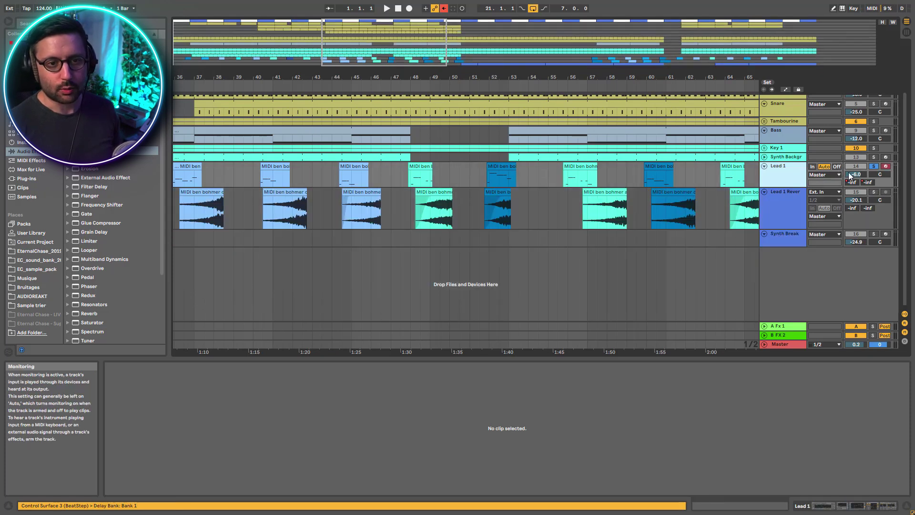
View the device chains of both return tracks, and play the MIDI Lead 1 track from about bar 51 while increasing its height.
double_click(787, 327)
click(793, 376)
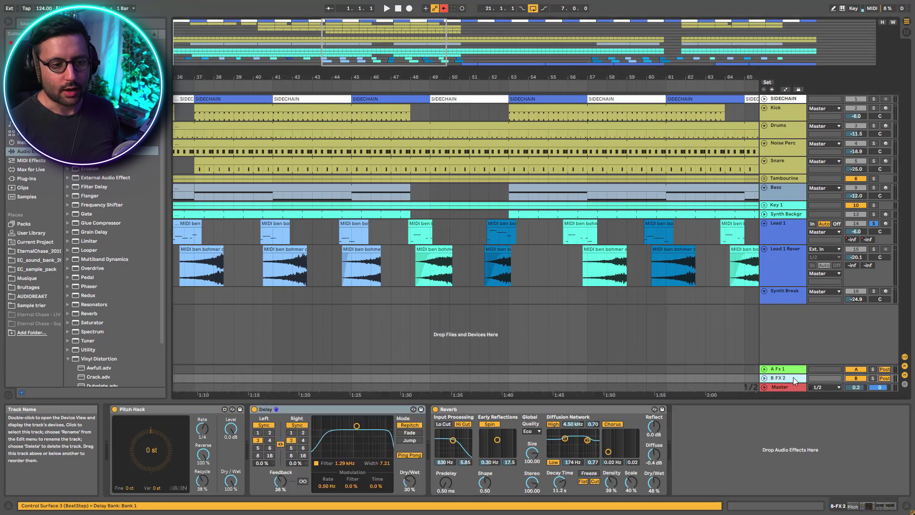
click(789, 368)
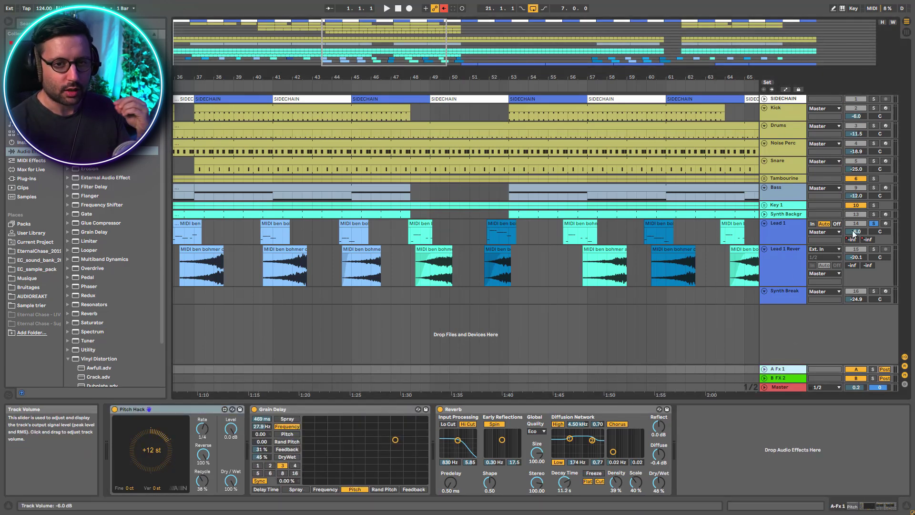
click(773, 241)
key(space)
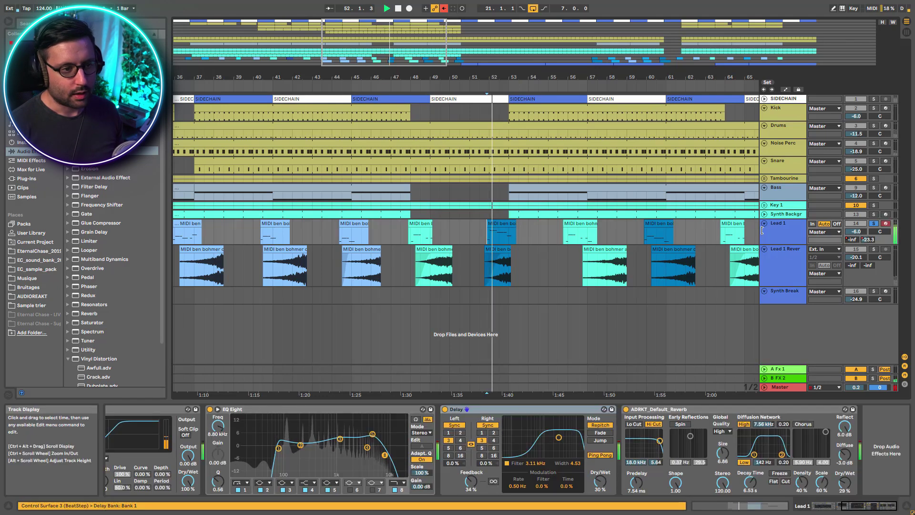
drag(773, 243, 770, 271)
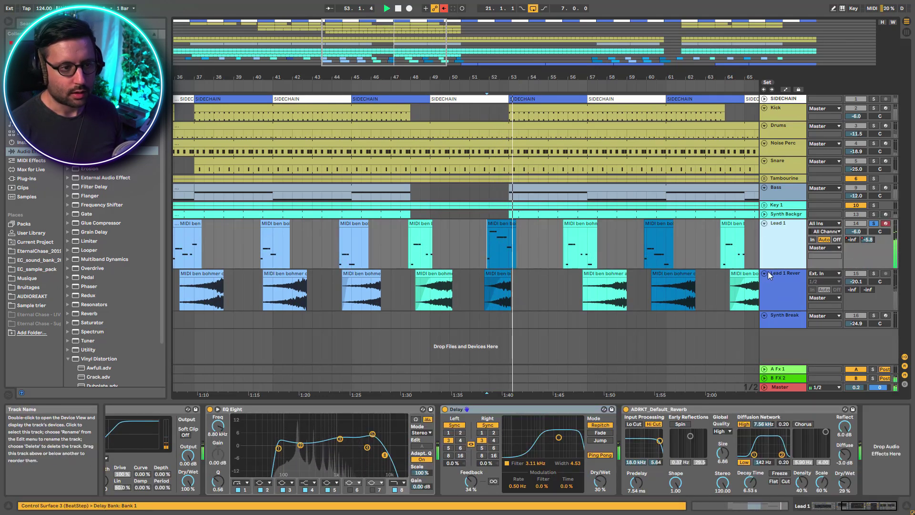
Solo the B FX 2 return track, replay the Lead 1 phrase through it and open its device chain.
click(873, 378)
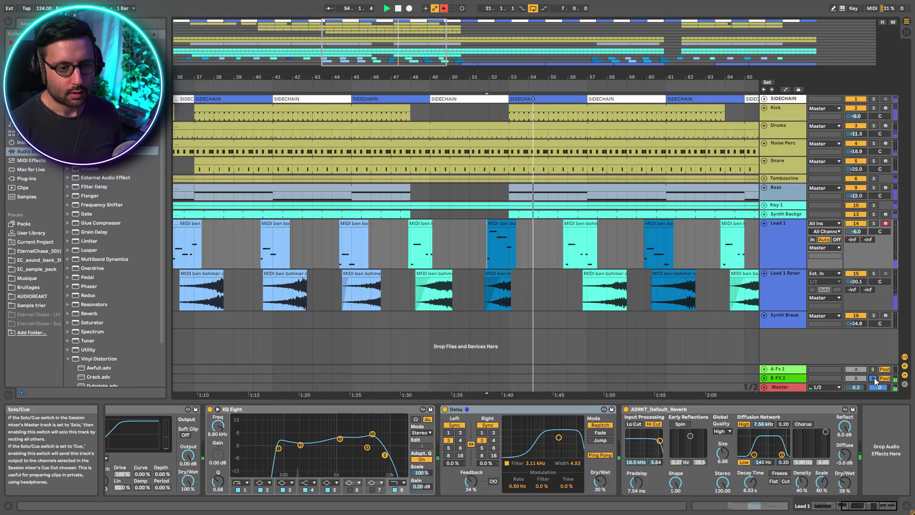
key(space)
key(space)
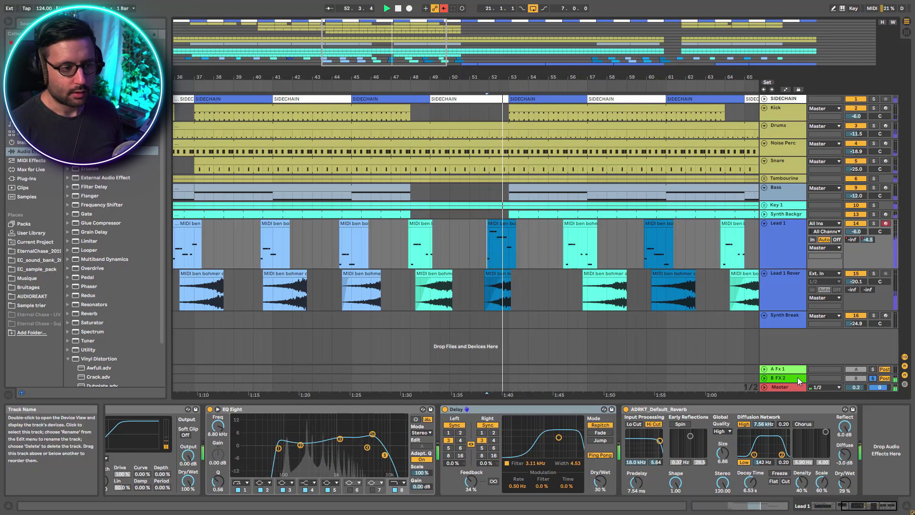
click(796, 376)
click(797, 376)
key(space)
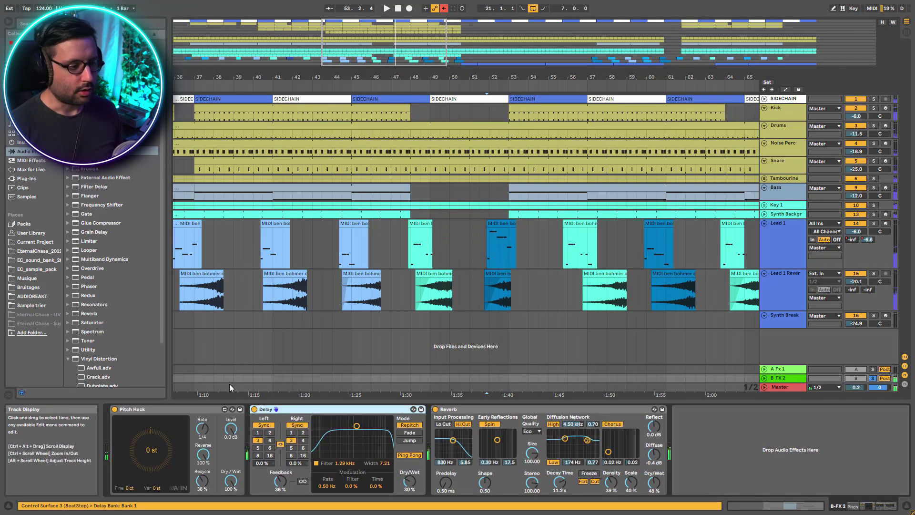
Examine the Pitch Hack, Delay and Reverb devices on the FX 2 return and play the phrase again.
click(165, 412)
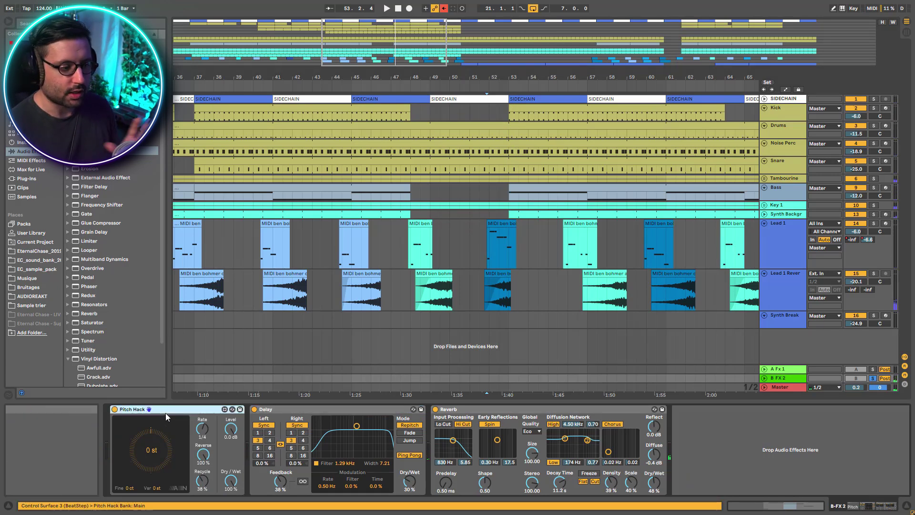
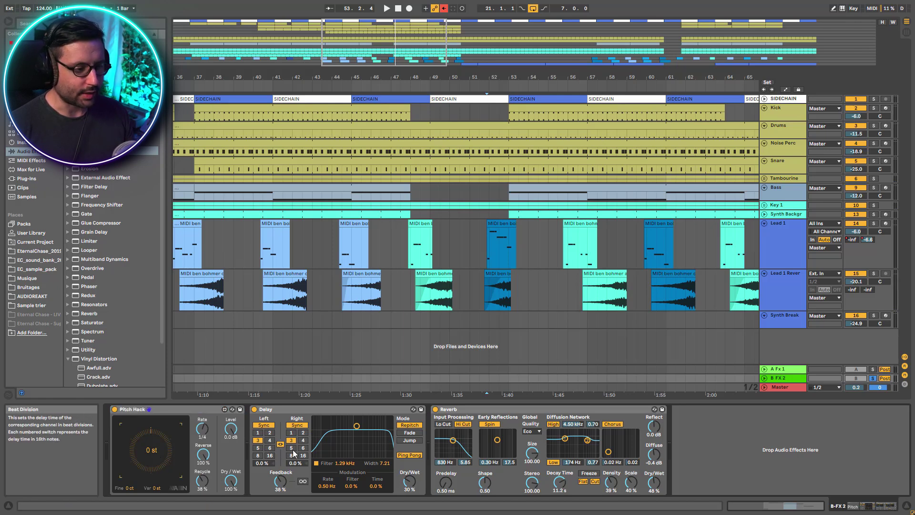
click(502, 412)
key(space)
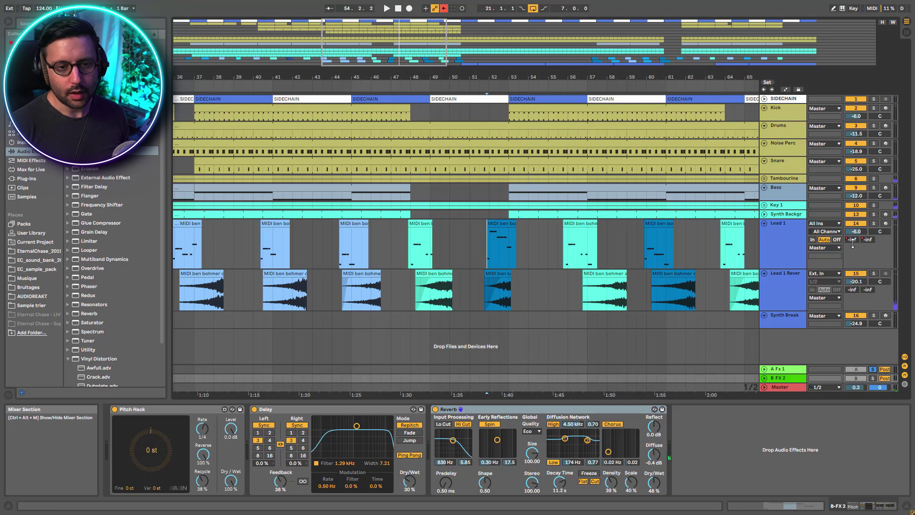
Show the arrangement automation and play Lead 1's A-Fx 1 send peaks from 55.3.1 and about bar 44.
key(a)
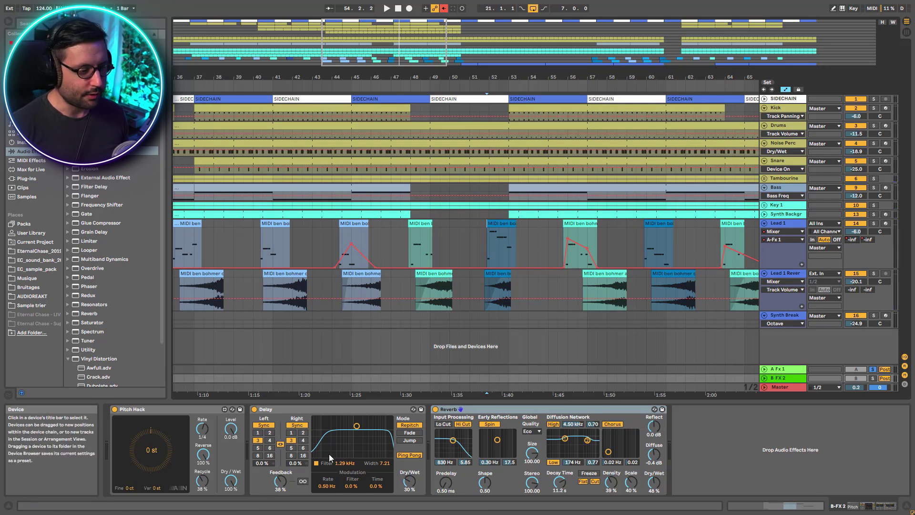
click(786, 369)
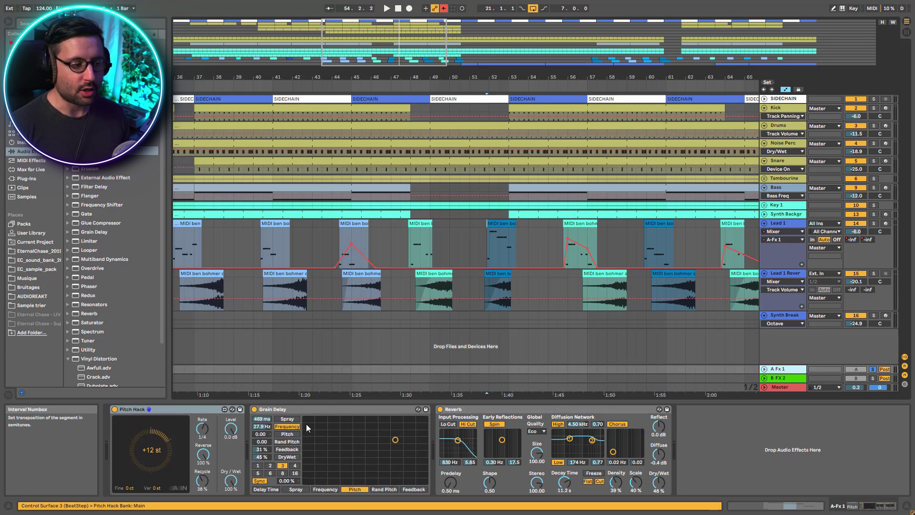
click(558, 242)
key(space)
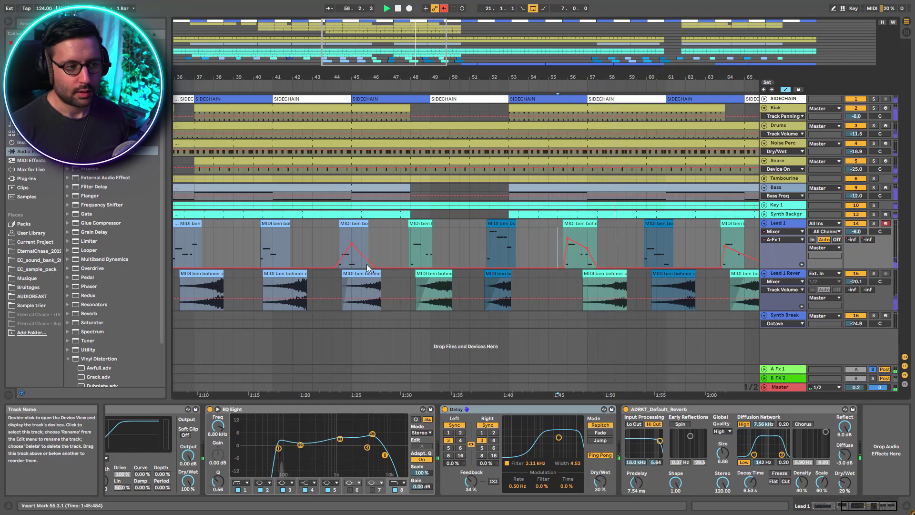
click(344, 251)
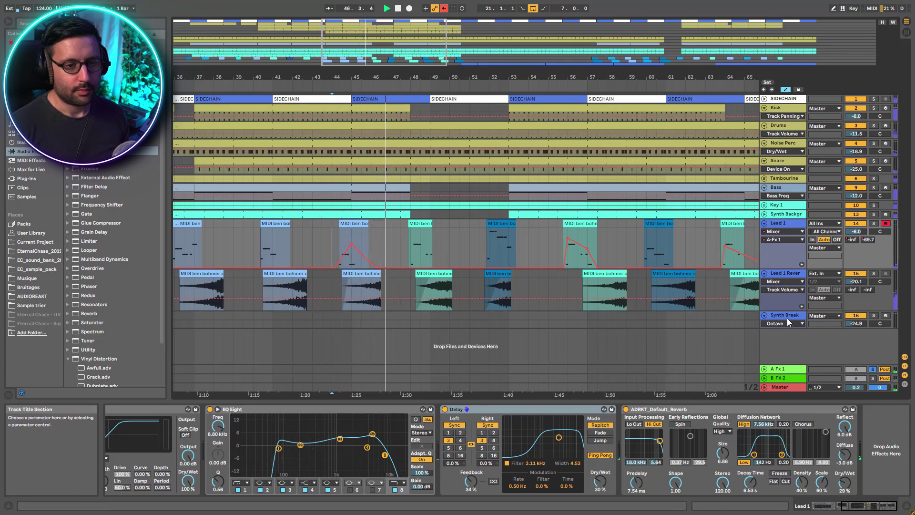
View the B FX 2 return's device chain, and play Lead 1's A-Fx 1 send peak from 55.3.1.
click(784, 379)
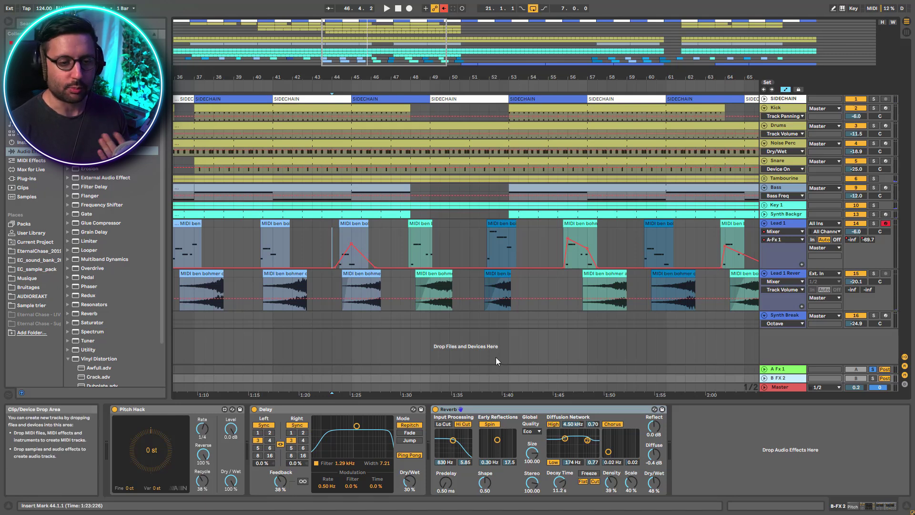
click(553, 241)
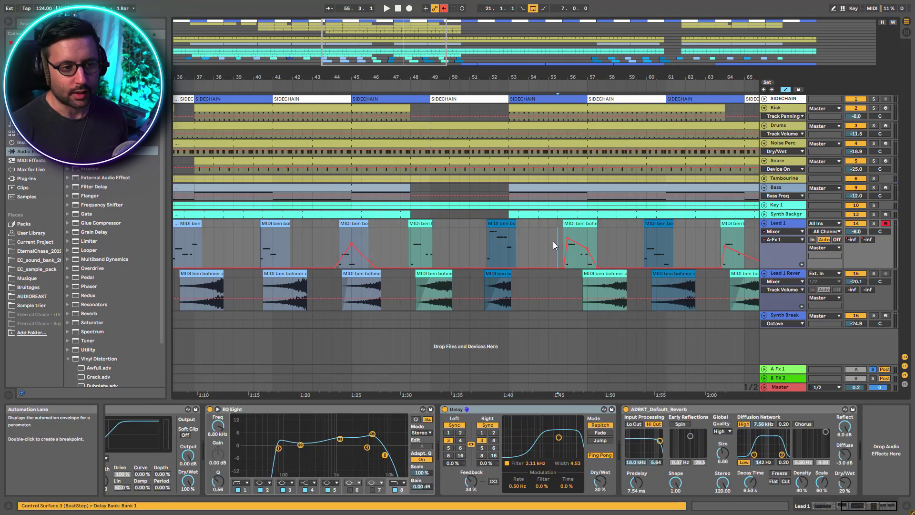
key(space)
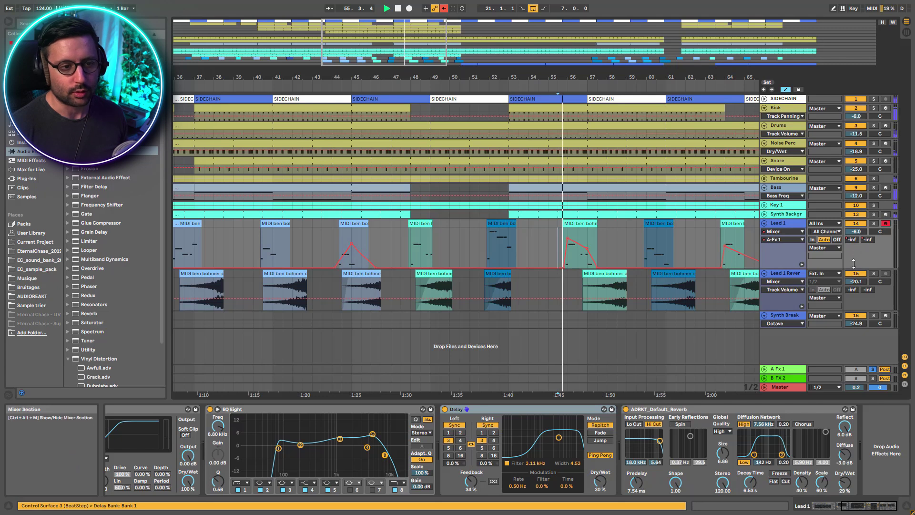
key(space)
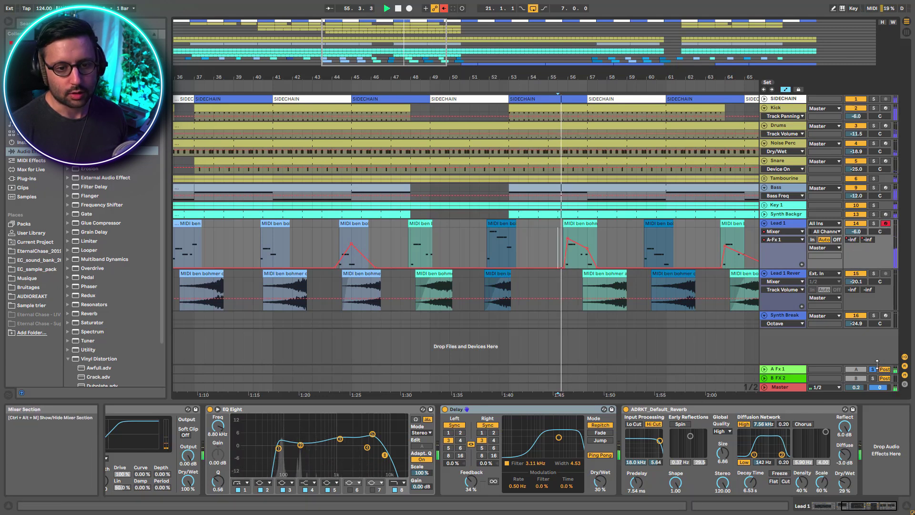
key(space)
Unsolo the A Fx 1 return, play the mix from about bar 55, and show Lead 1's B-FX 2 send automation alongside the A-Fx 1 lane.
click(872, 370)
click(547, 250)
key(space)
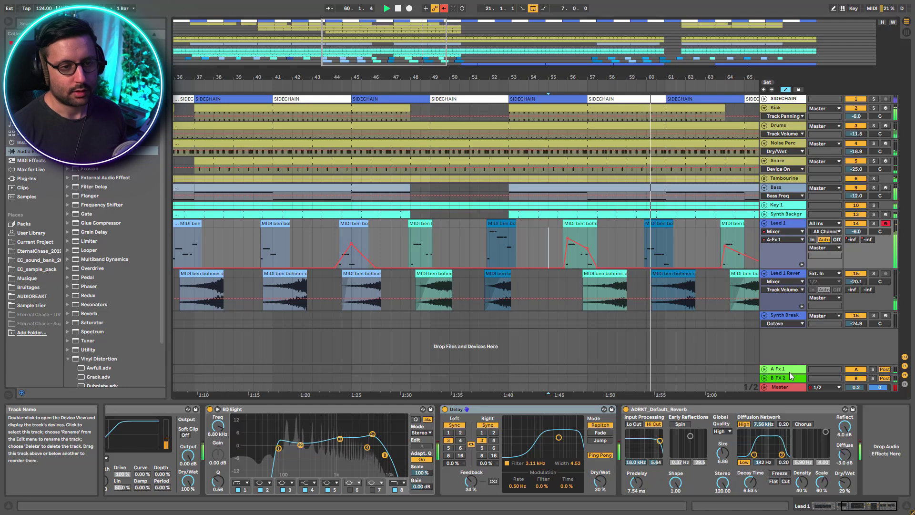
click(801, 265)
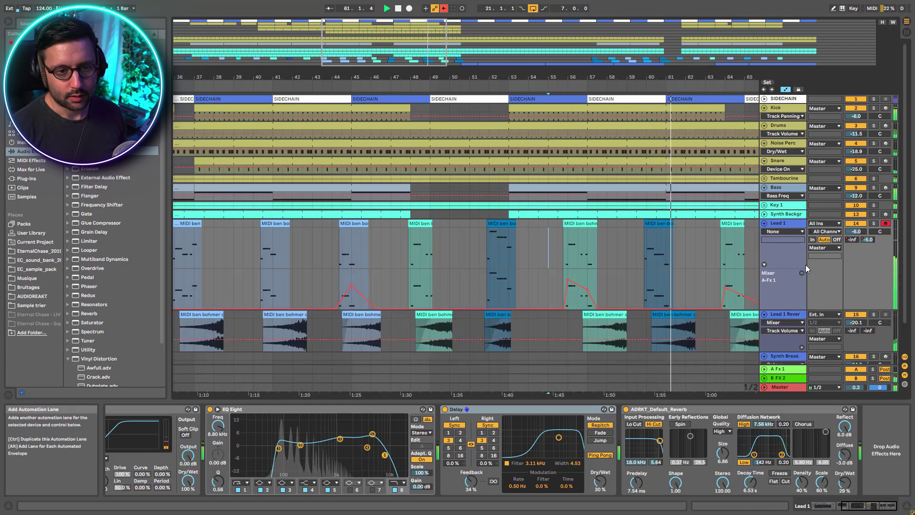
click(869, 240)
key(space)
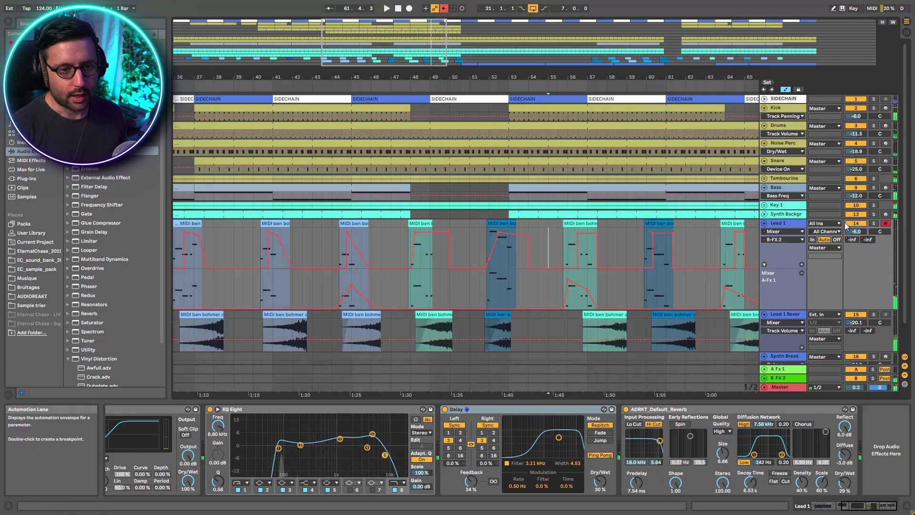
Play Lead 1 soloed from about bar 55 and from 59.3.1, and play it in the full mix from 60.1.1.
click(874, 223)
key(space)
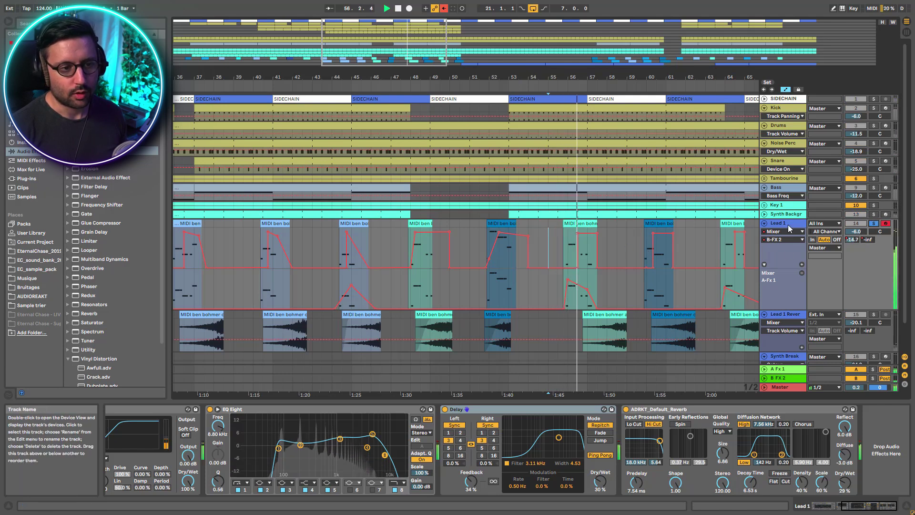
click(638, 247)
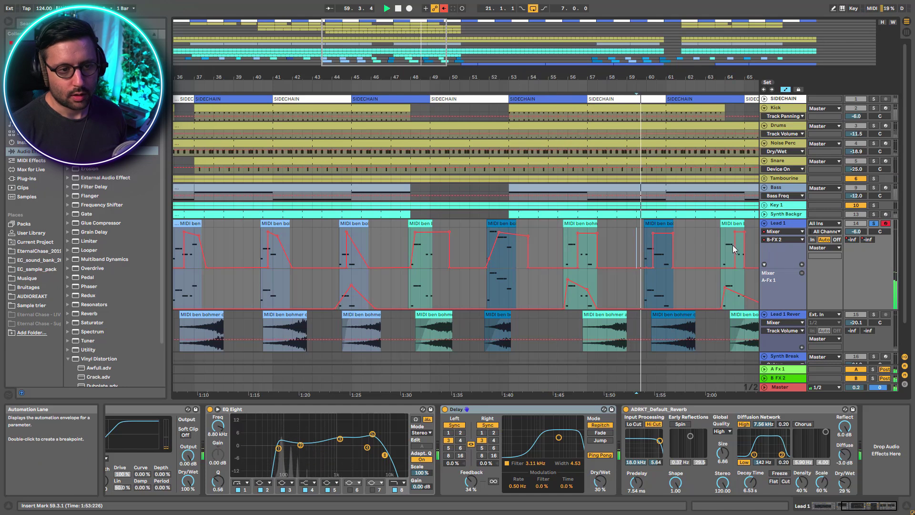
click(874, 223)
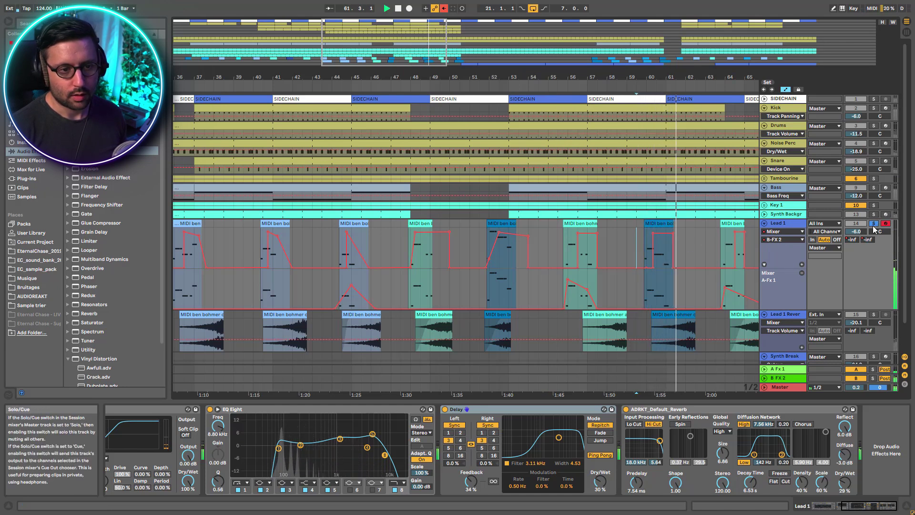
key(space)
click(874, 224)
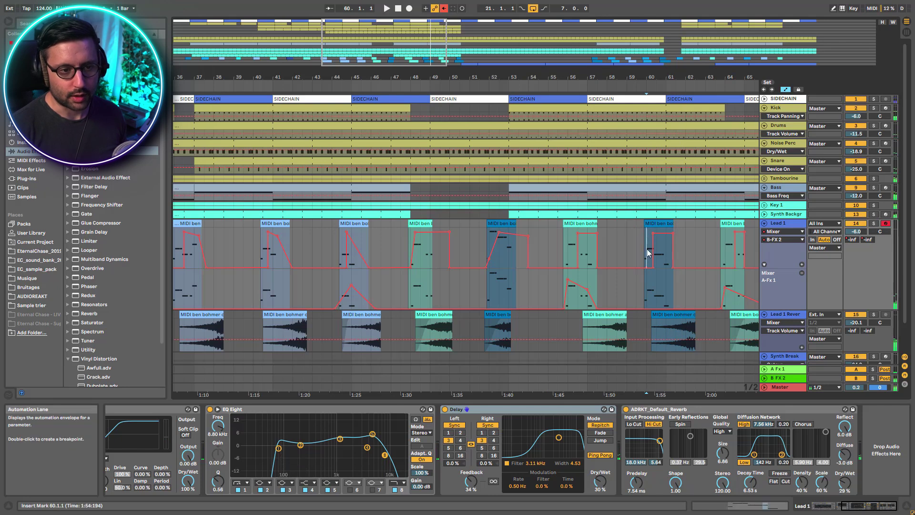
key(space)
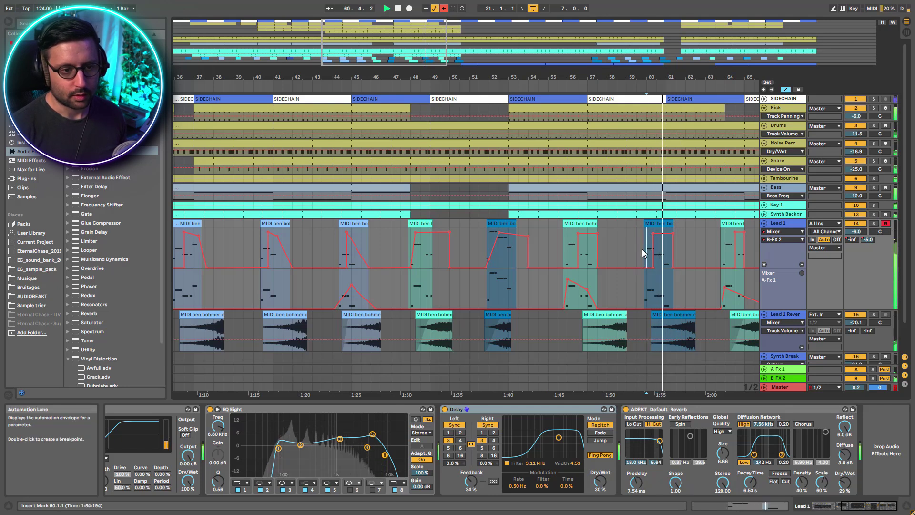
View the B FX 2 device chain again, and fold the Lead 1 and Lead 1 Rever tracks in the wider arrangement.
drag(399, 79, 402, 45)
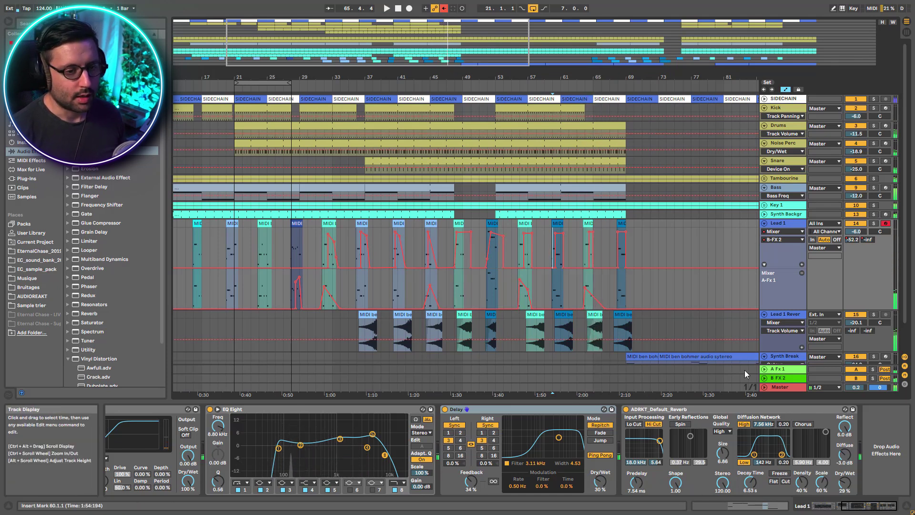
click(786, 379)
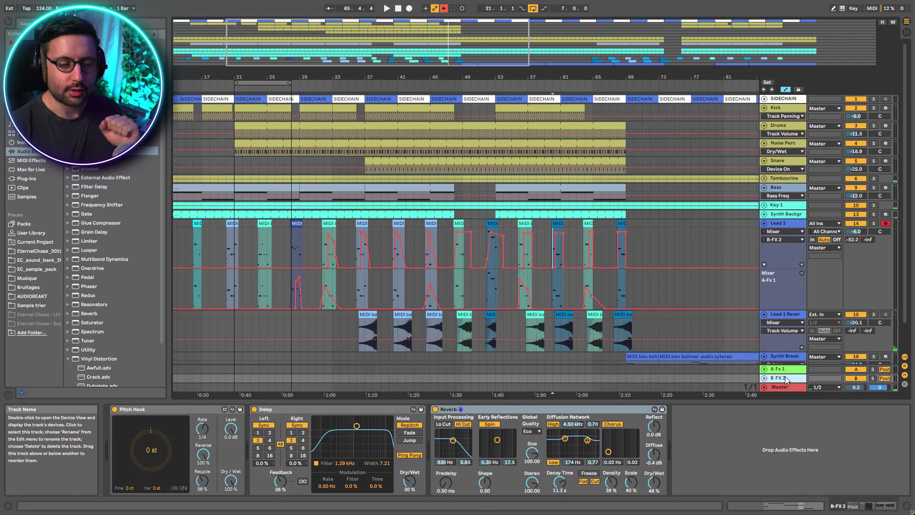
click(764, 223)
click(764, 232)
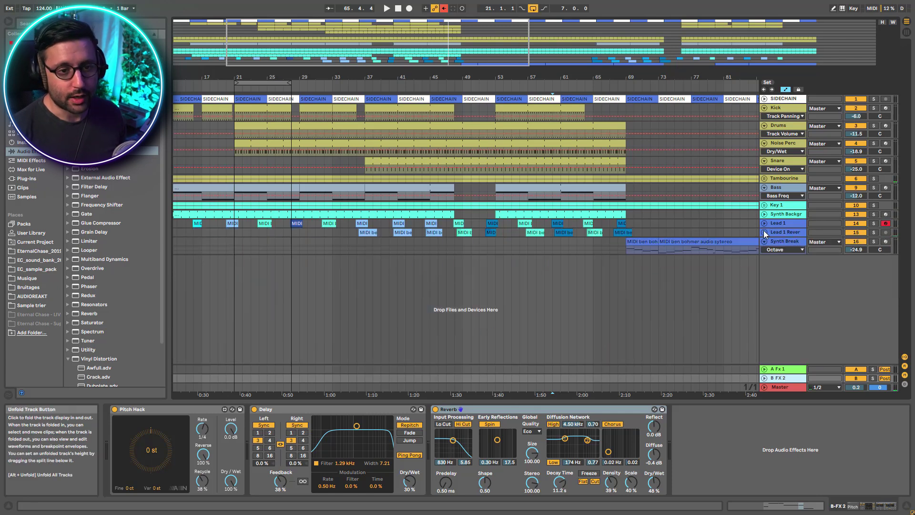
drag(346, 63, 481, 47)
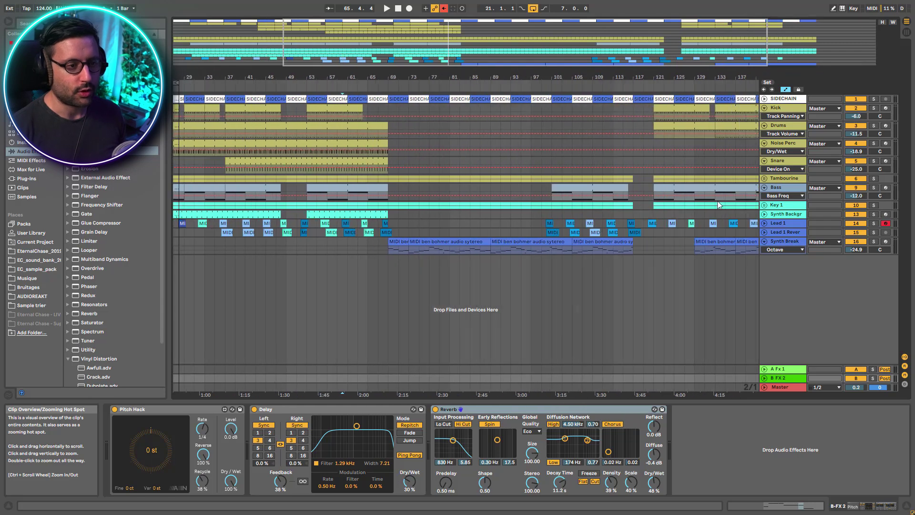
Solo the Synth Break track, play it from 89.1.1 and increase its track height.
click(791, 242)
click(873, 242)
click(491, 248)
key(space)
drag(777, 253, 777, 270)
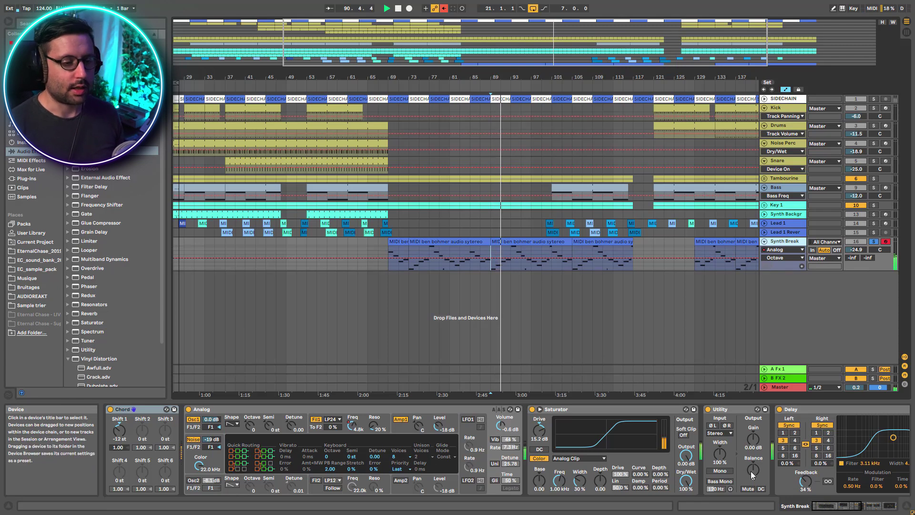
Examine the Synth Break's Analog oscillator and filter settings and the effects following it while it plays.
mouse_move(828, 507)
mouse_down()
mouse_move(887, 506)
mouse_move(813, 508)
mouse_up()
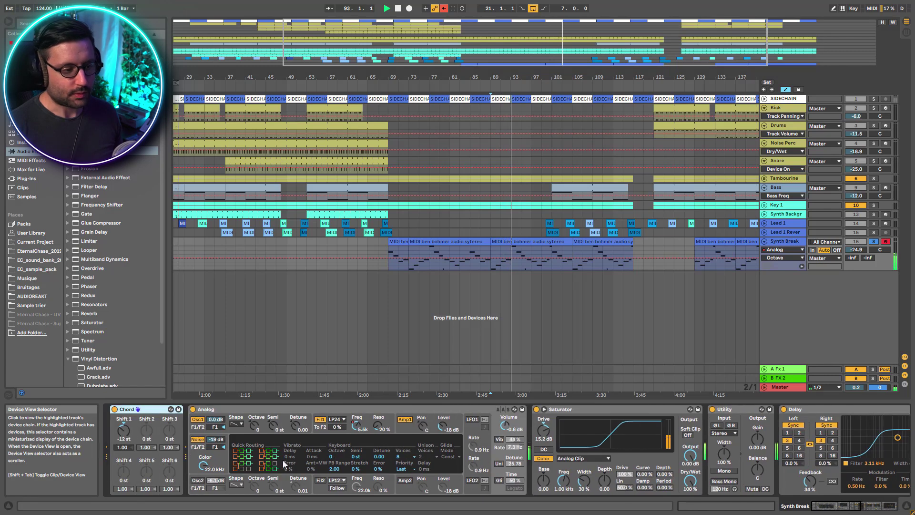
click(289, 433)
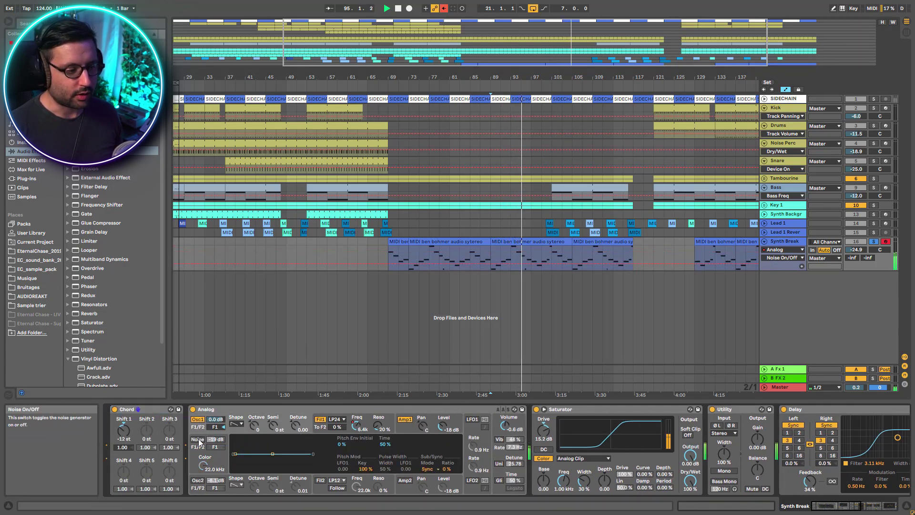
click(321, 428)
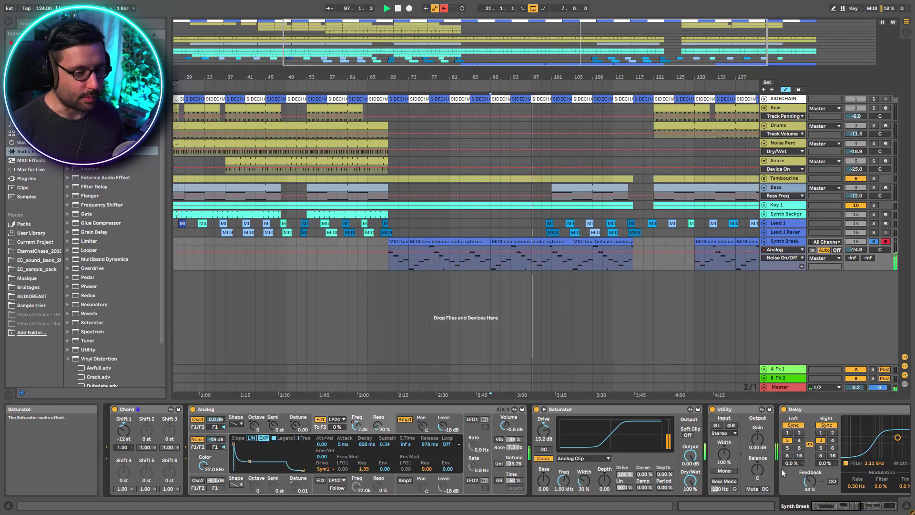
click(834, 505)
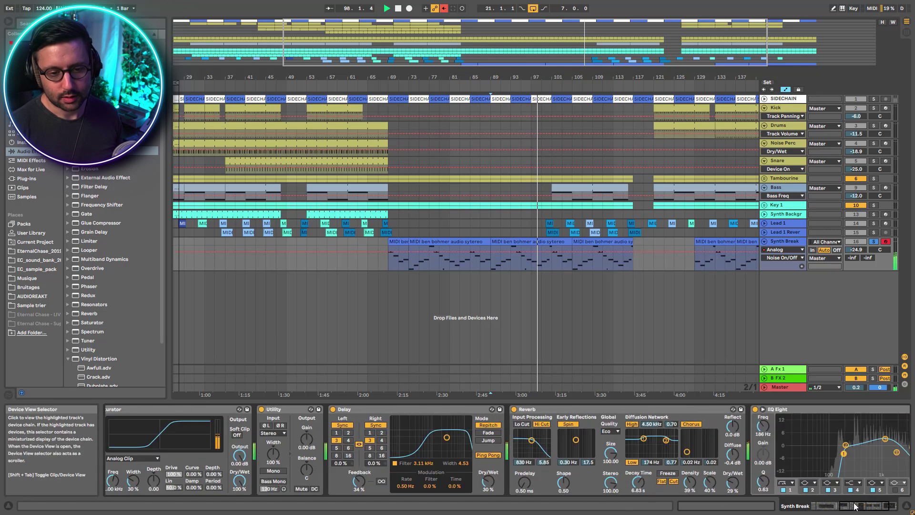
Stop playback and turn off the EQ Eight, Reverb, Delay and Saturator on the Synth Break track.
key(space)
drag(860, 502, 878, 505)
click(632, 409)
click(391, 409)
click(210, 410)
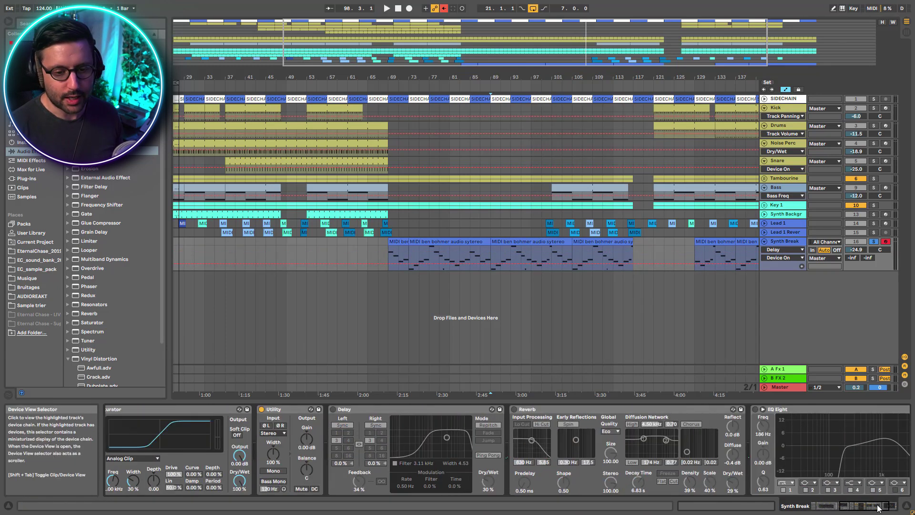
click(537, 409)
Play the dry Synth Break from 89.1.1 and inspect the Analog's first oscillator and the Chord device.
key(space)
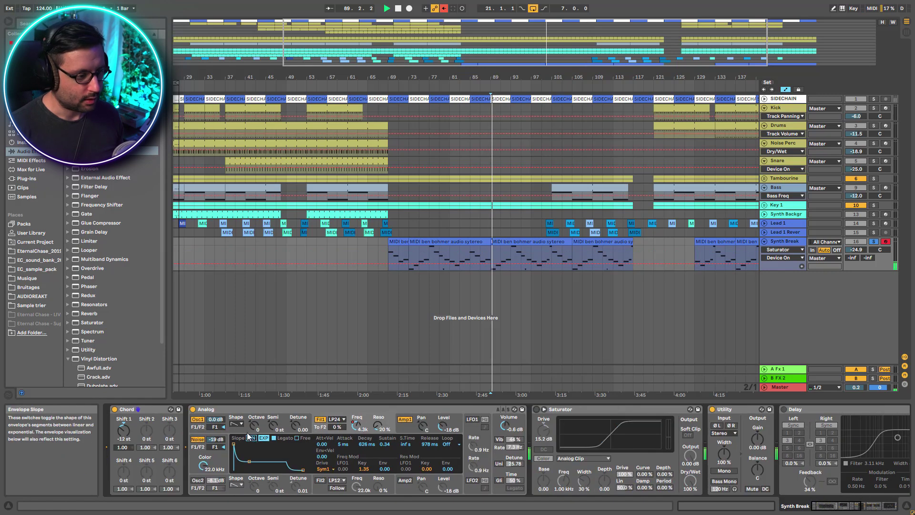
click(242, 432)
click(116, 410)
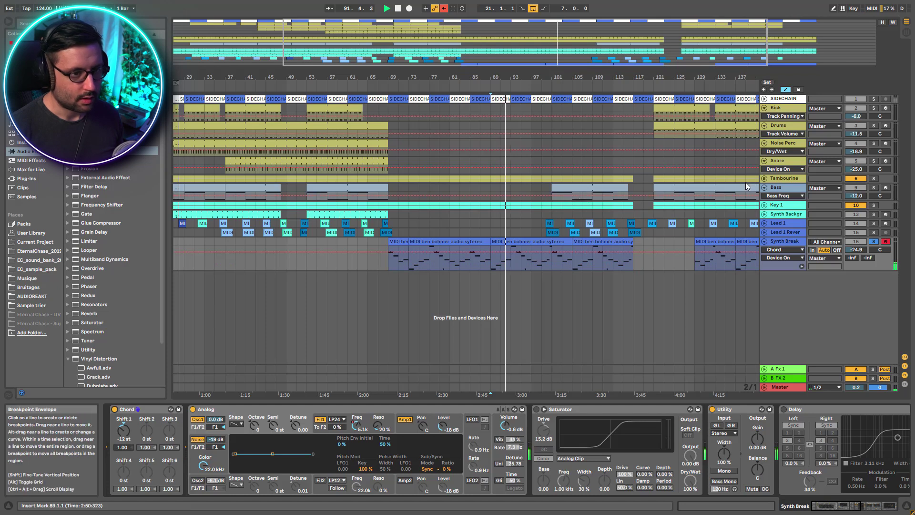
Unsolo the Synth Break, turn its Saturator back on and show the automation of the Analog's Filter 1 cutoff frequency.
click(855, 241)
click(871, 242)
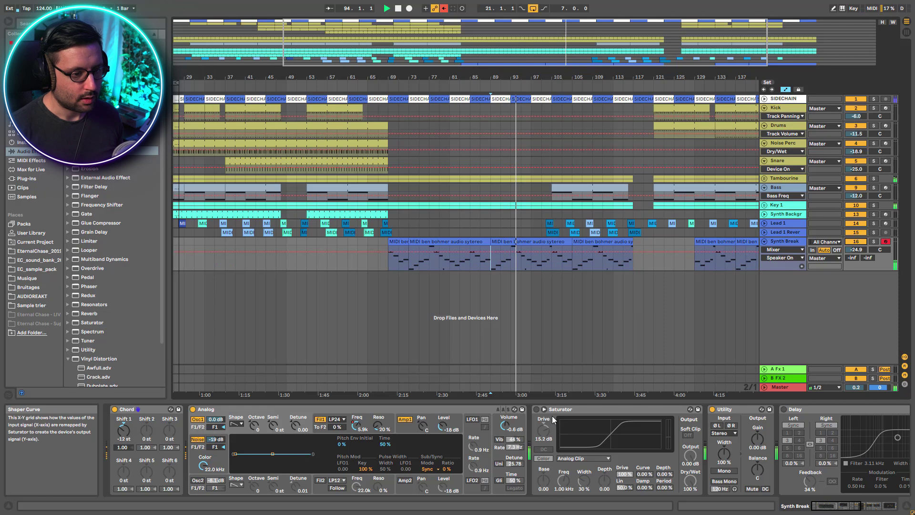
click(203, 441)
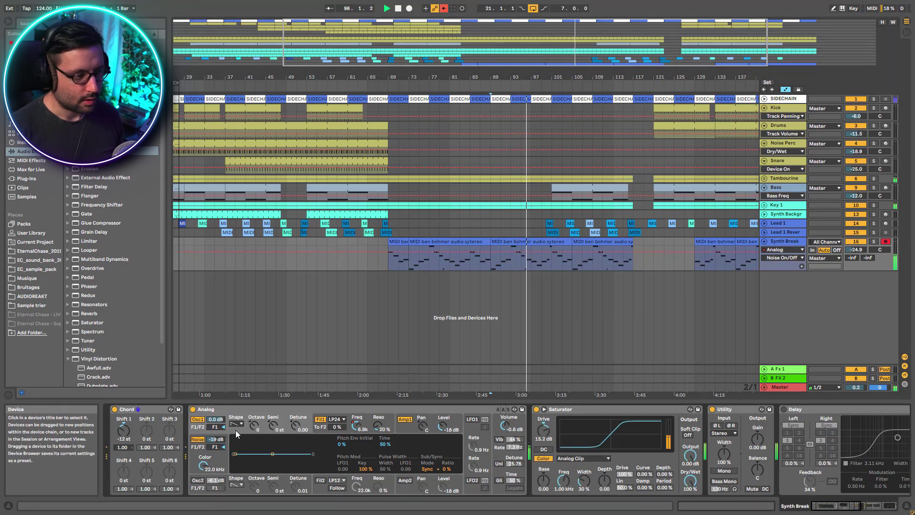
click(357, 429)
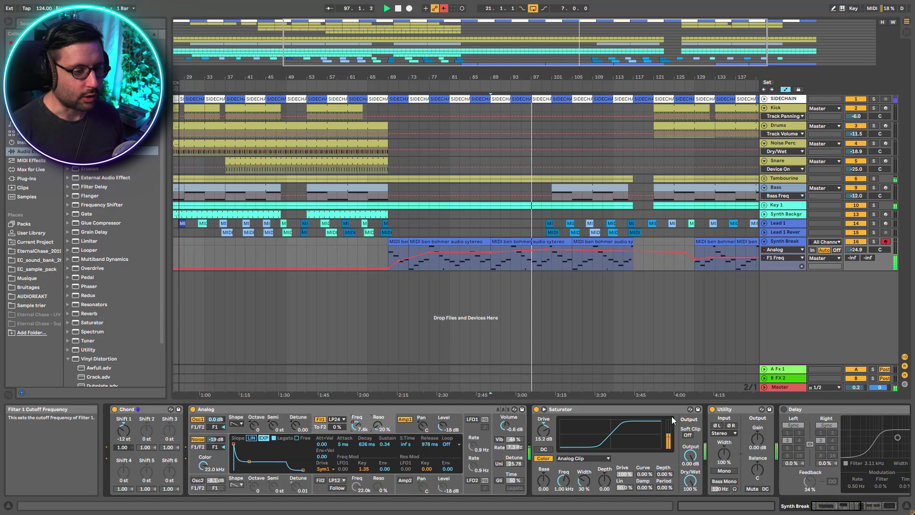
Turn the Synth Break's EQ Eight, Reverb and Delay back on one by one during playback.
click(841, 504)
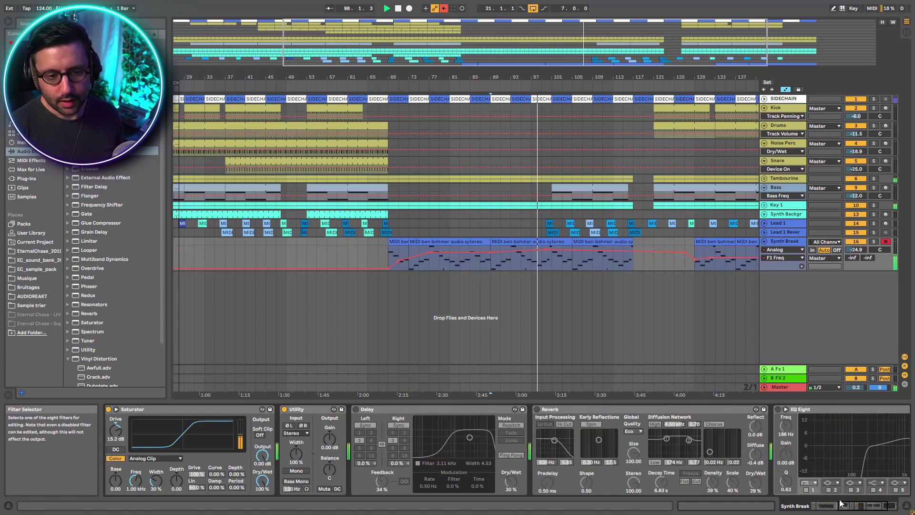
drag(840, 504, 846, 503)
click(701, 409)
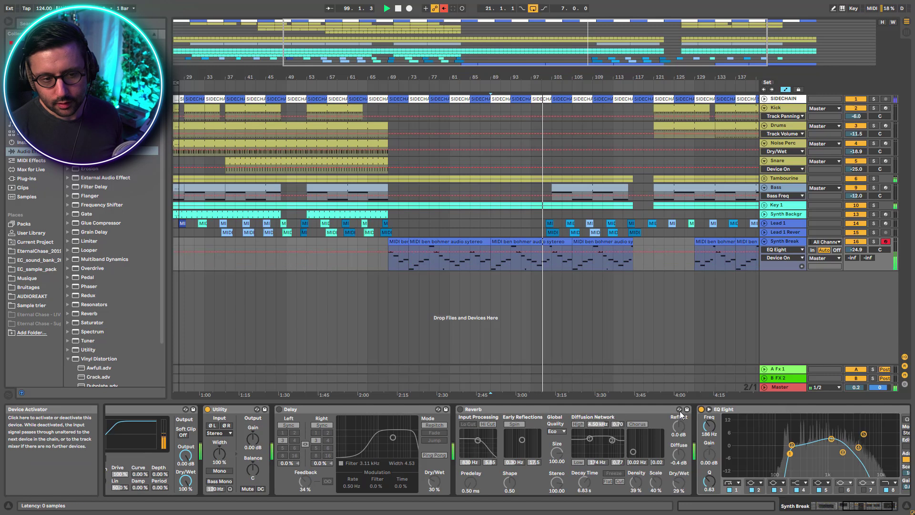
click(459, 409)
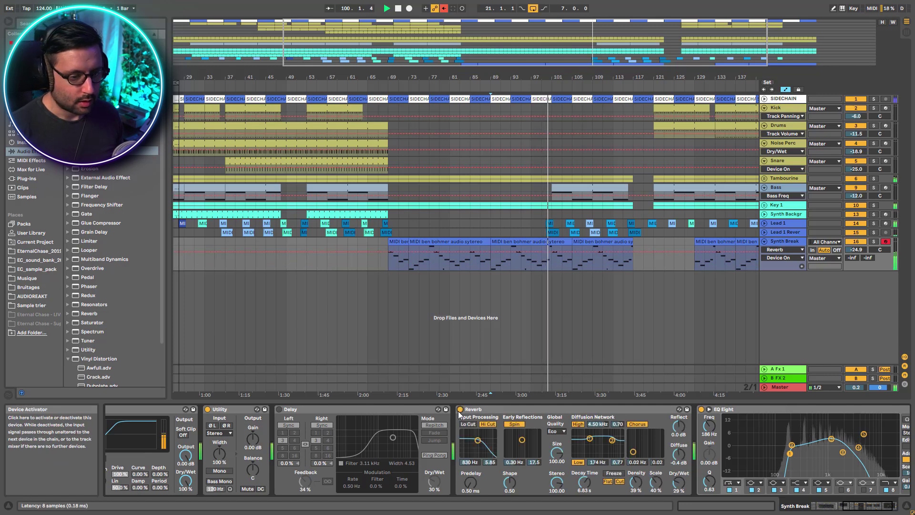
click(279, 410)
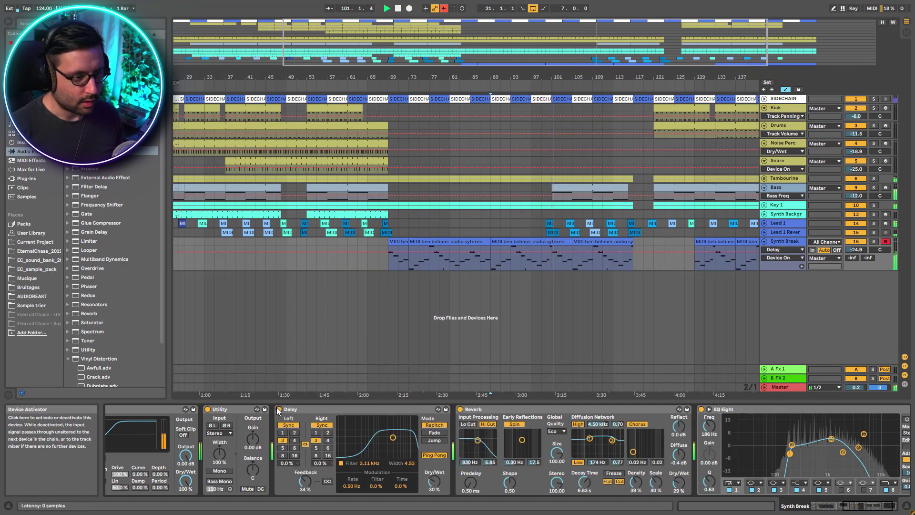
Compare the soloed Synth Break with its Delay off and on, and return the track to the full mix.
click(873, 242)
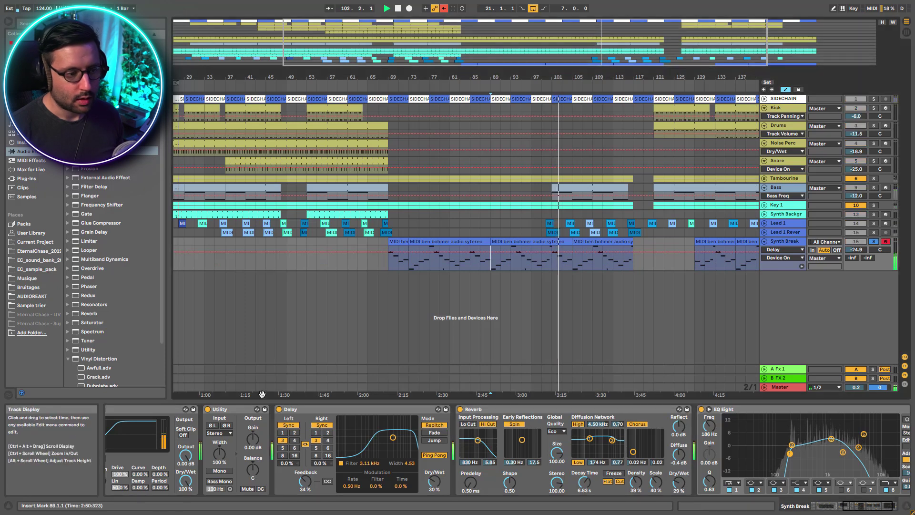
click(279, 409)
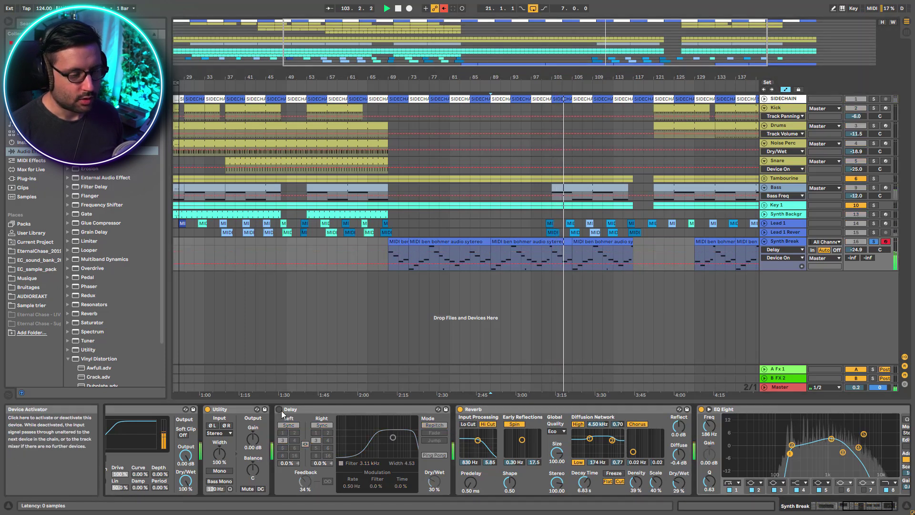
click(279, 409)
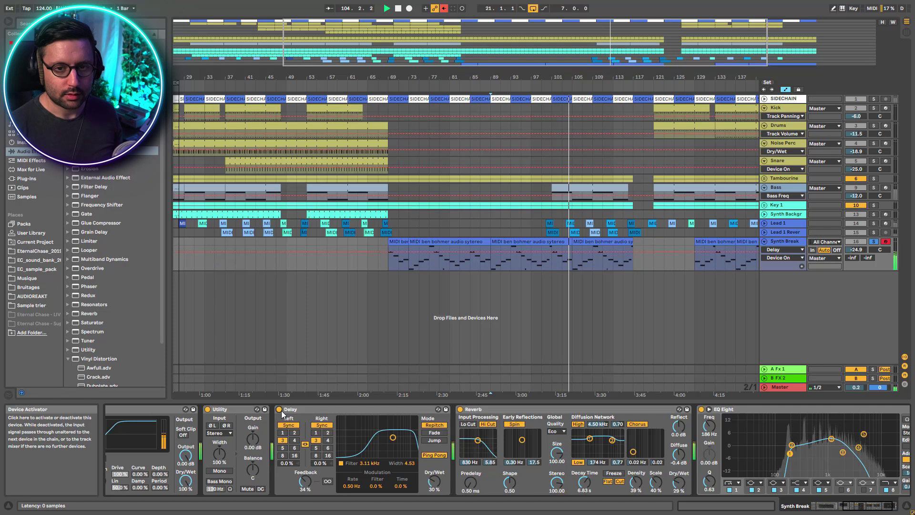
drag(870, 505, 747, 498)
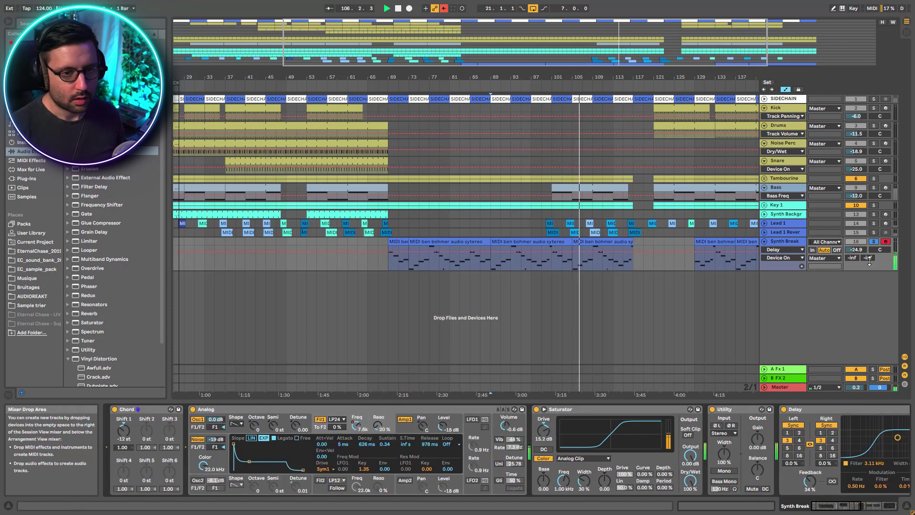
click(873, 242)
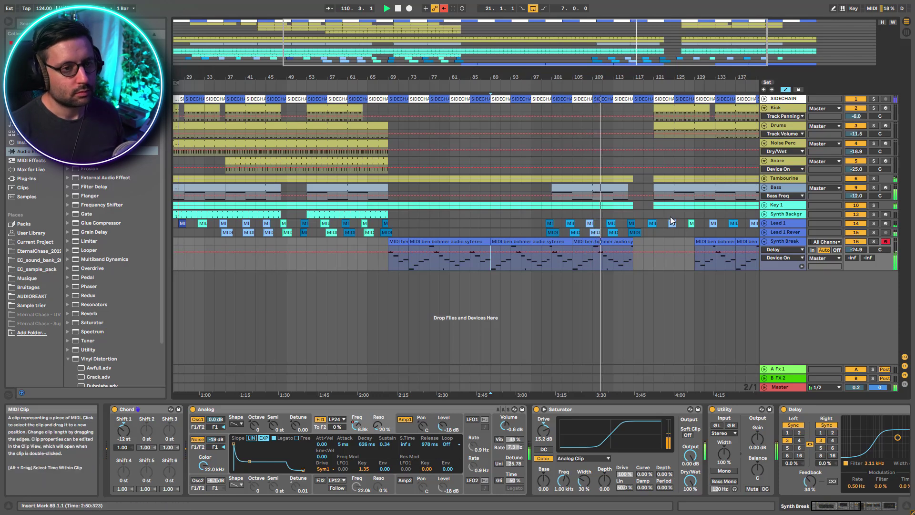
View the Synth Break clips near the end of the arrangement, open the Master track's device chain and stop playback.
drag(524, 43, 667, 59)
drag(608, 267, 618, 251)
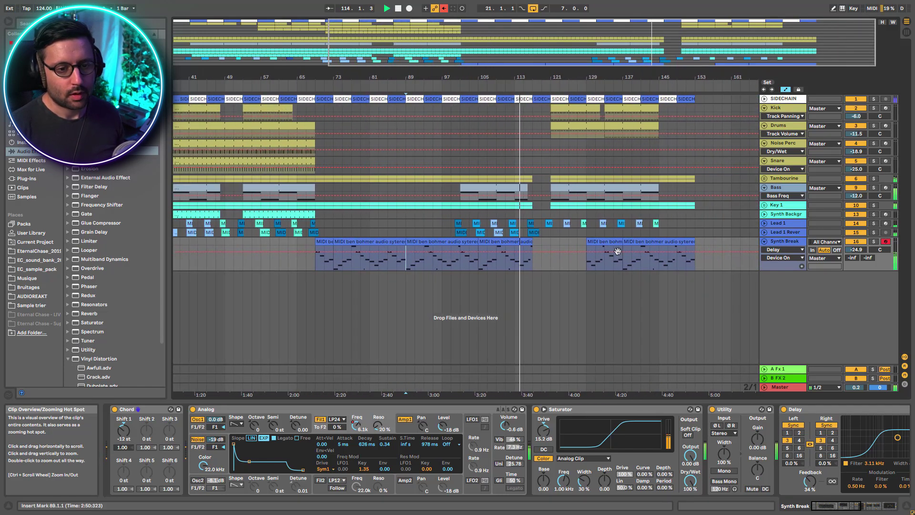
click(785, 385)
key(space)
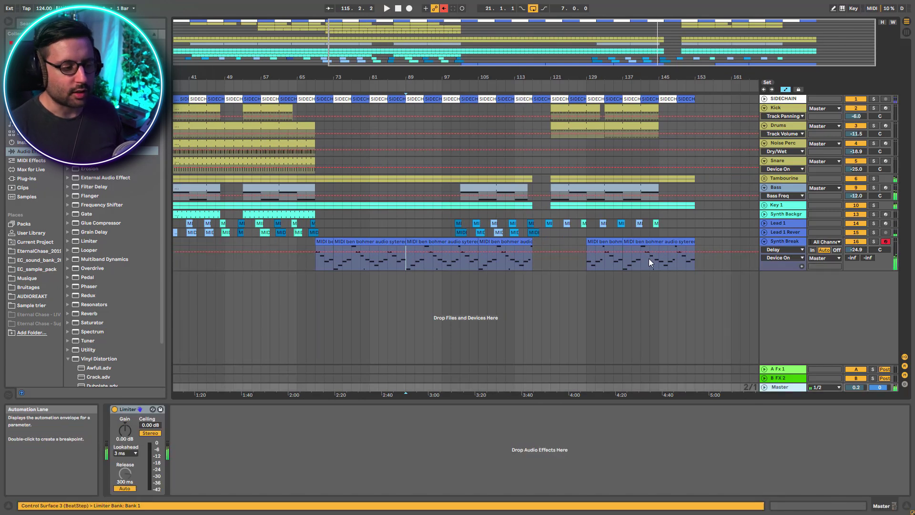